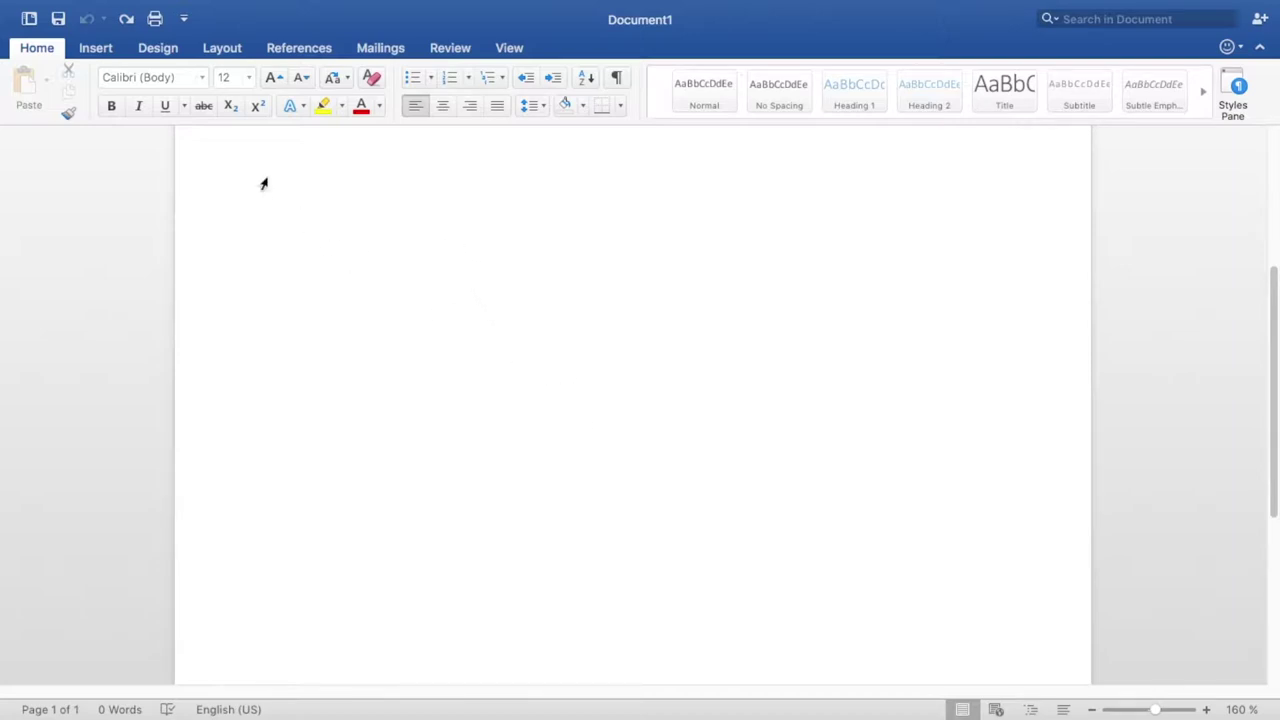
Step: Type 'Chores' on the first line of the blank document and start a new line
click(335, 212)
scroll(335, 212, up, 1)
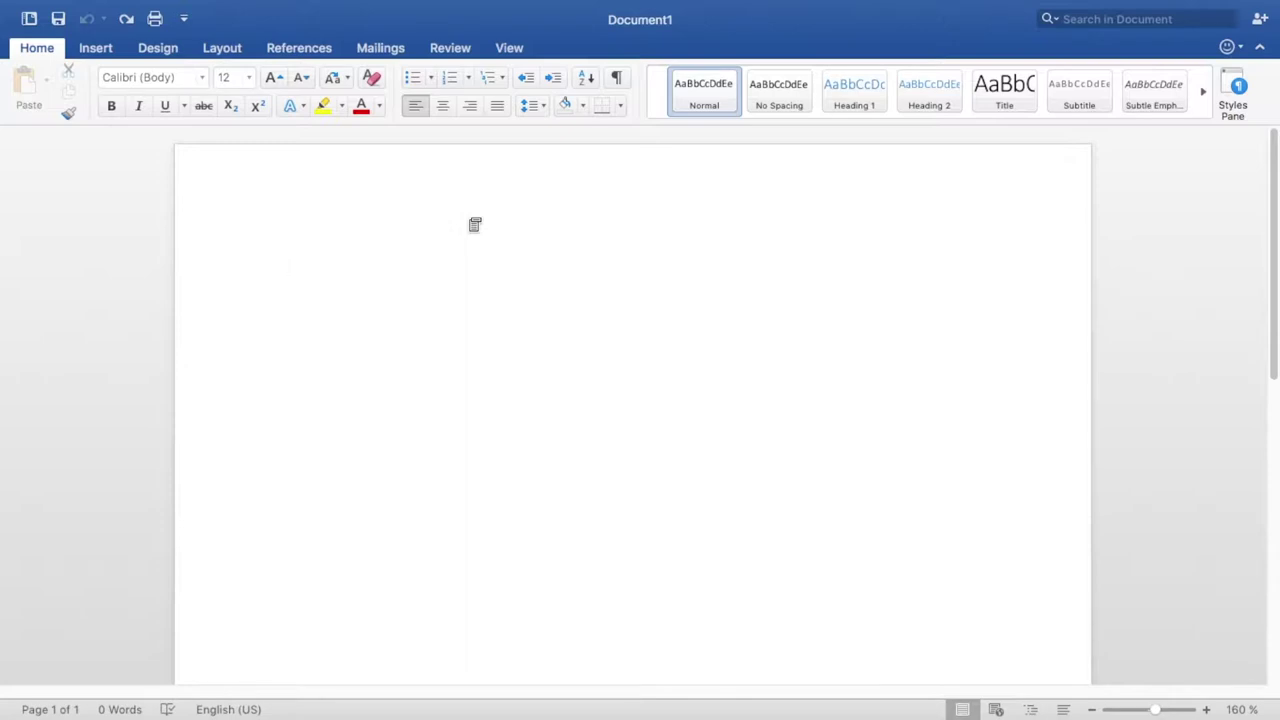
text(Chores)
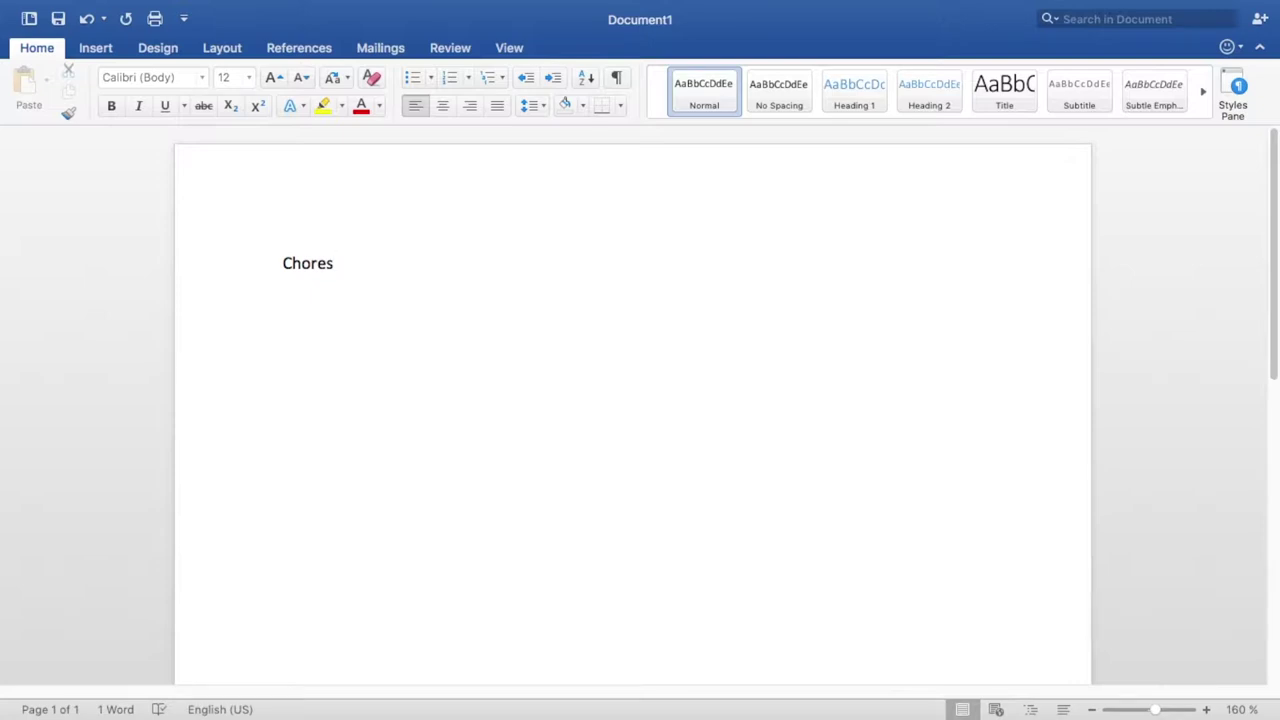
key(Return)
Step: Insert a table of 5 columns by 4 rows under the Chores line
click(100, 51)
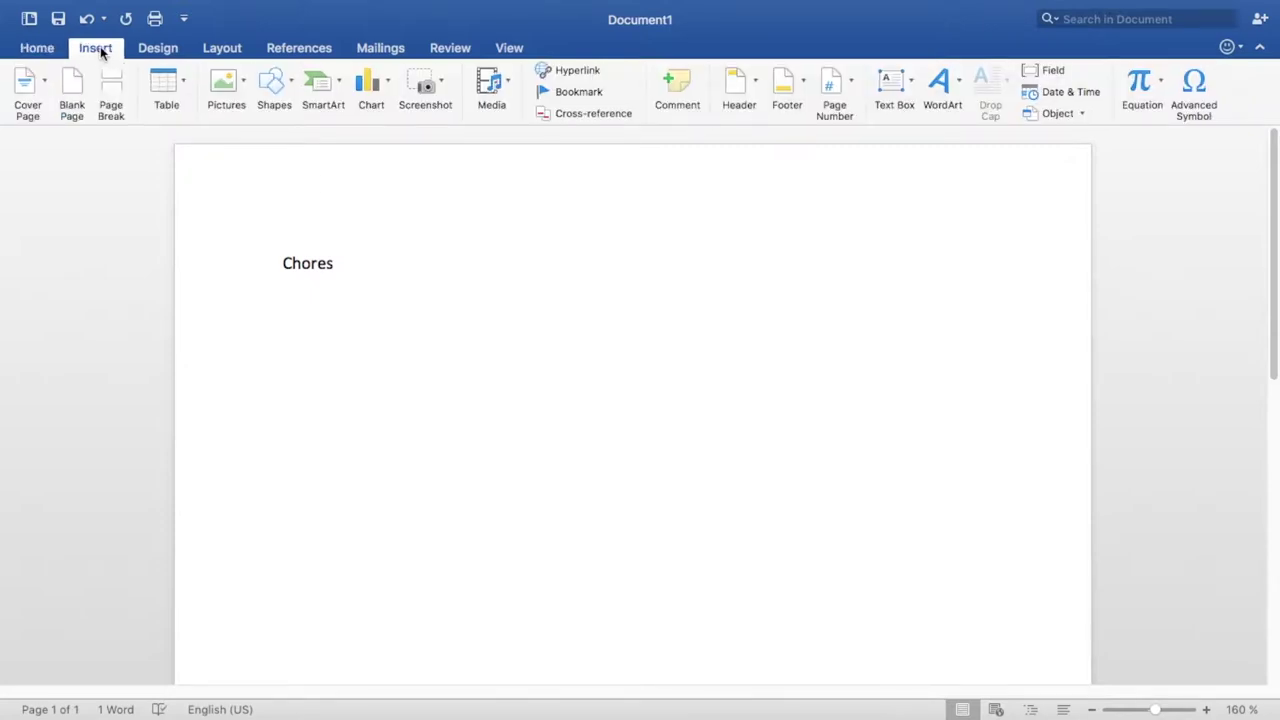
click(183, 88)
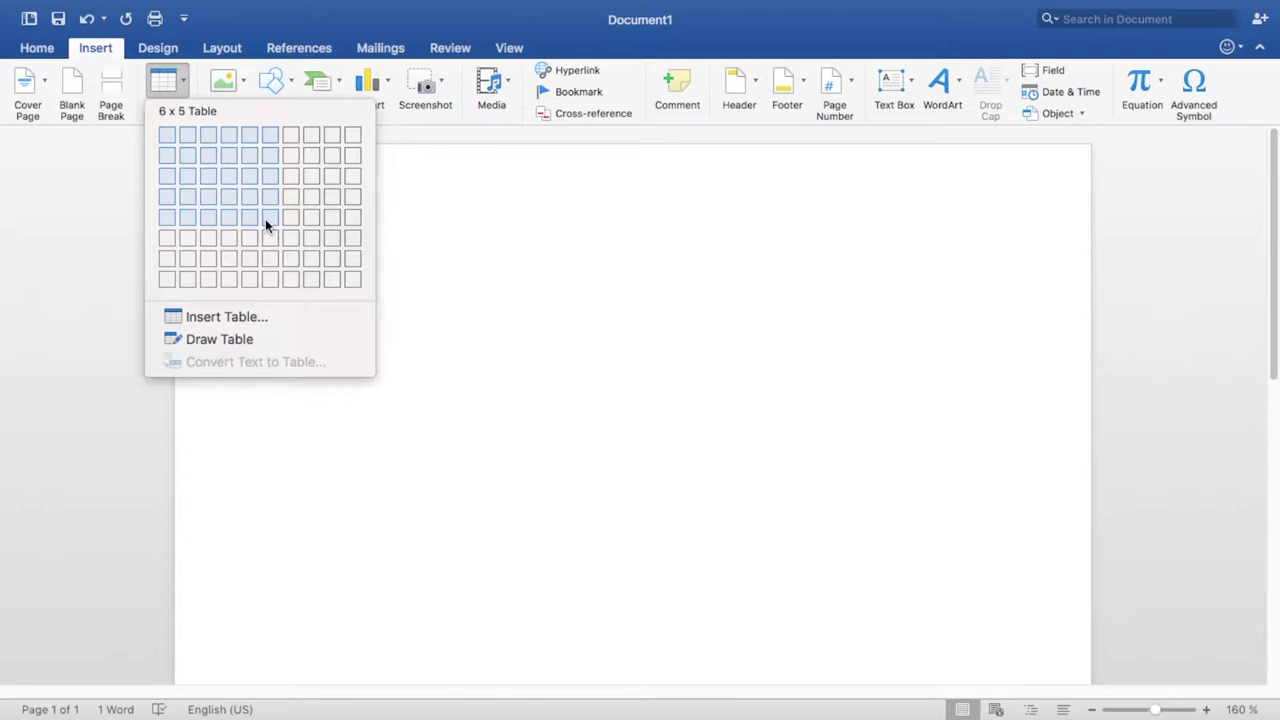
click(223, 317)
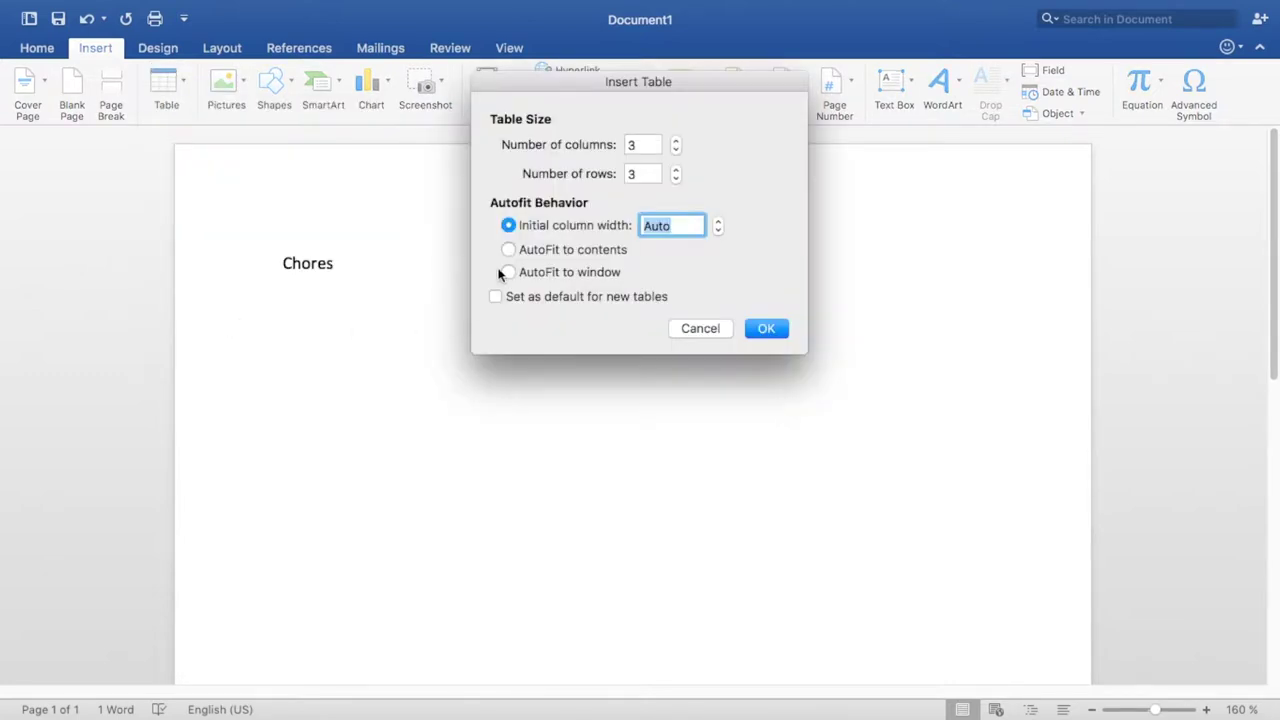
drag(572, 89, 568, 202)
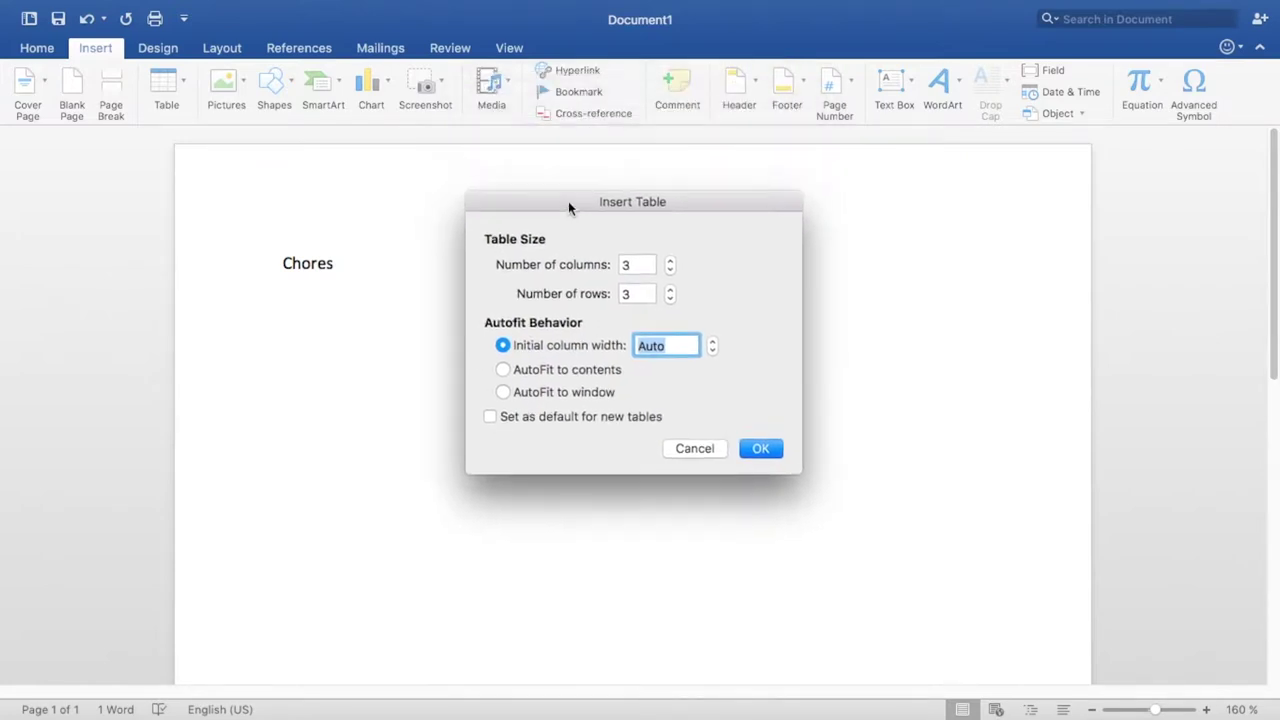
click(671, 260)
click(671, 261)
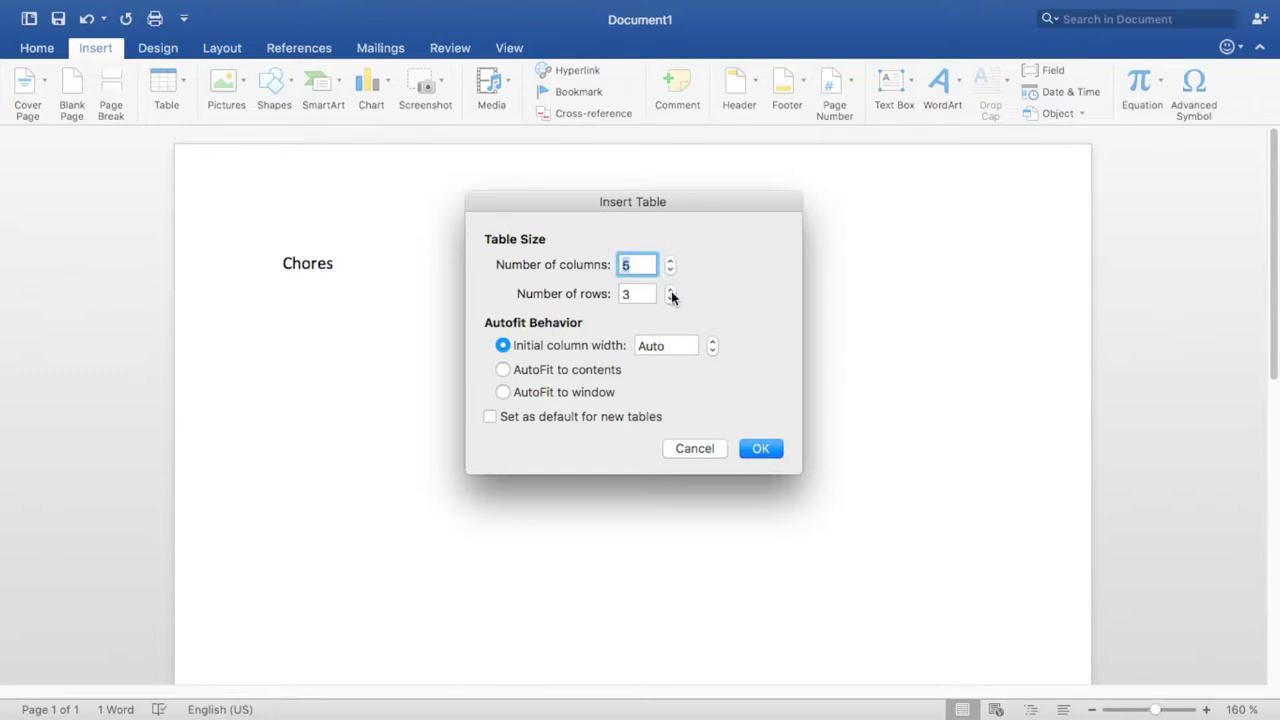
click(671, 291)
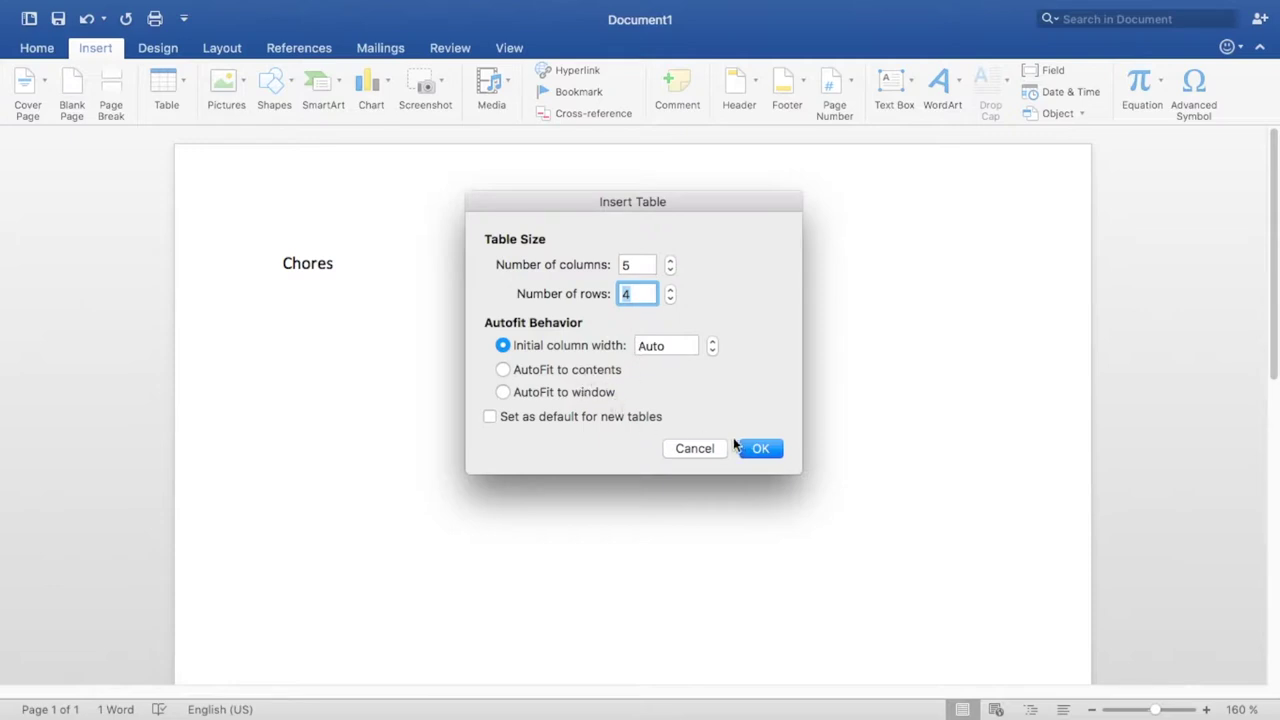
click(759, 449)
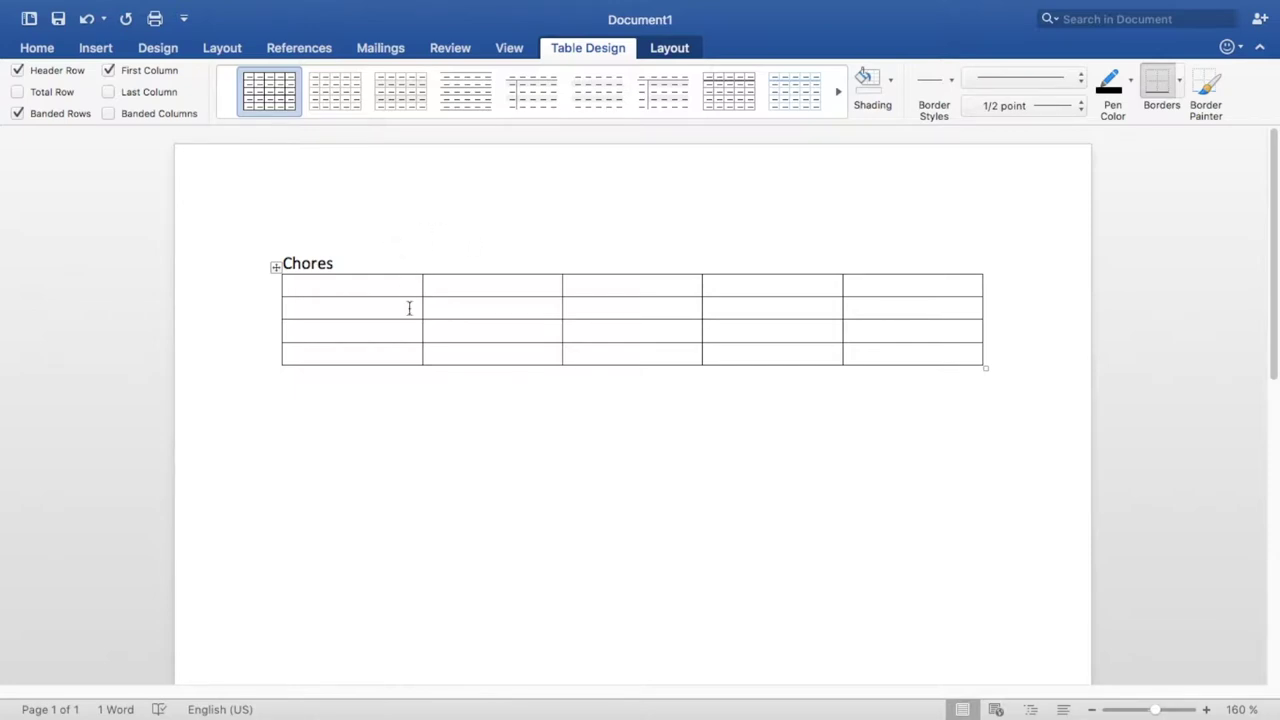
Step: Fill the header row with Name, Vacuum, Dust, Clean Bathroom and Pickup Toys
text(Name)
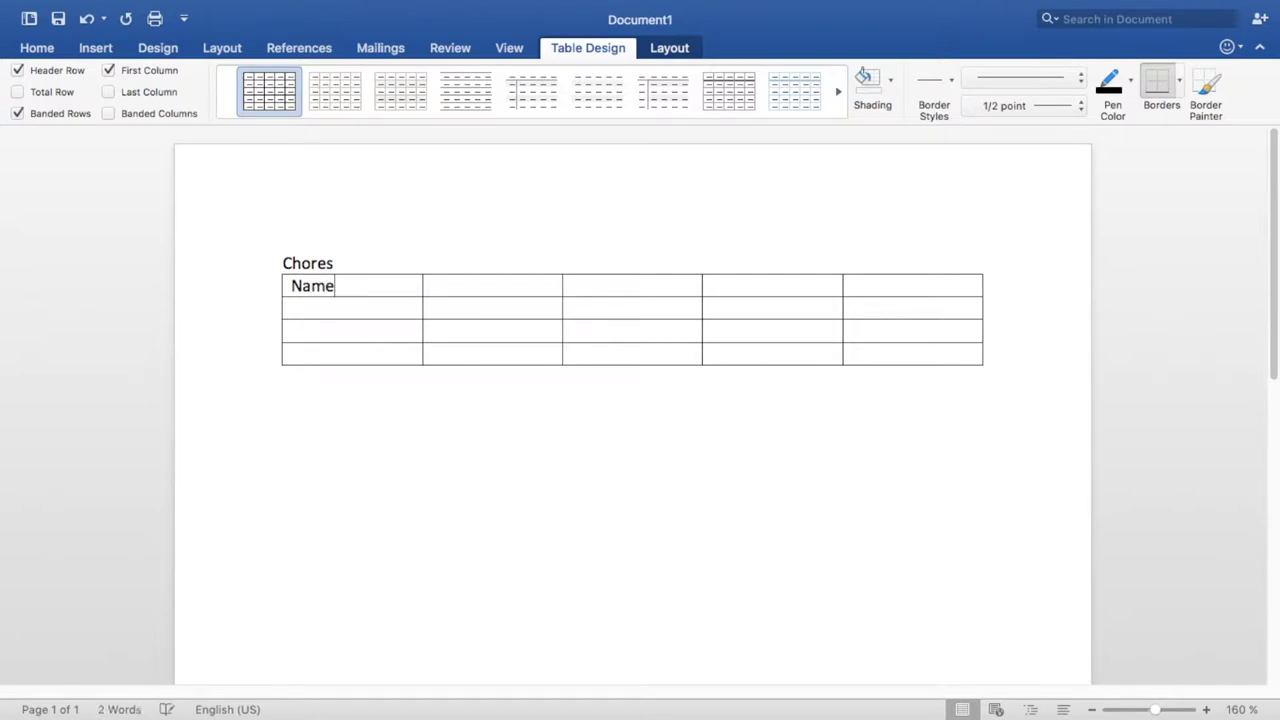
key(Tab)
text(Vacu)
text(mm)
key(BackSpace)
key(BackSpace)
text(um)
key(Tab)
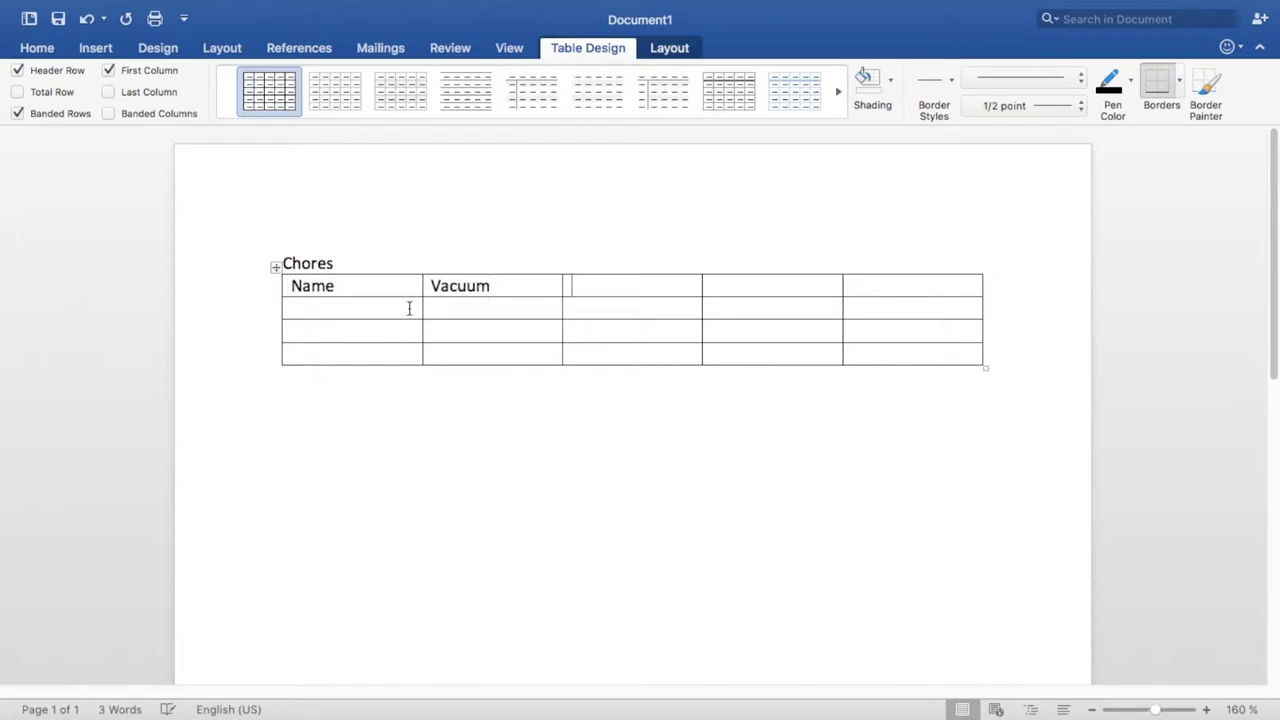
text(Dust)
key(Tab)
text(Clean Ba)
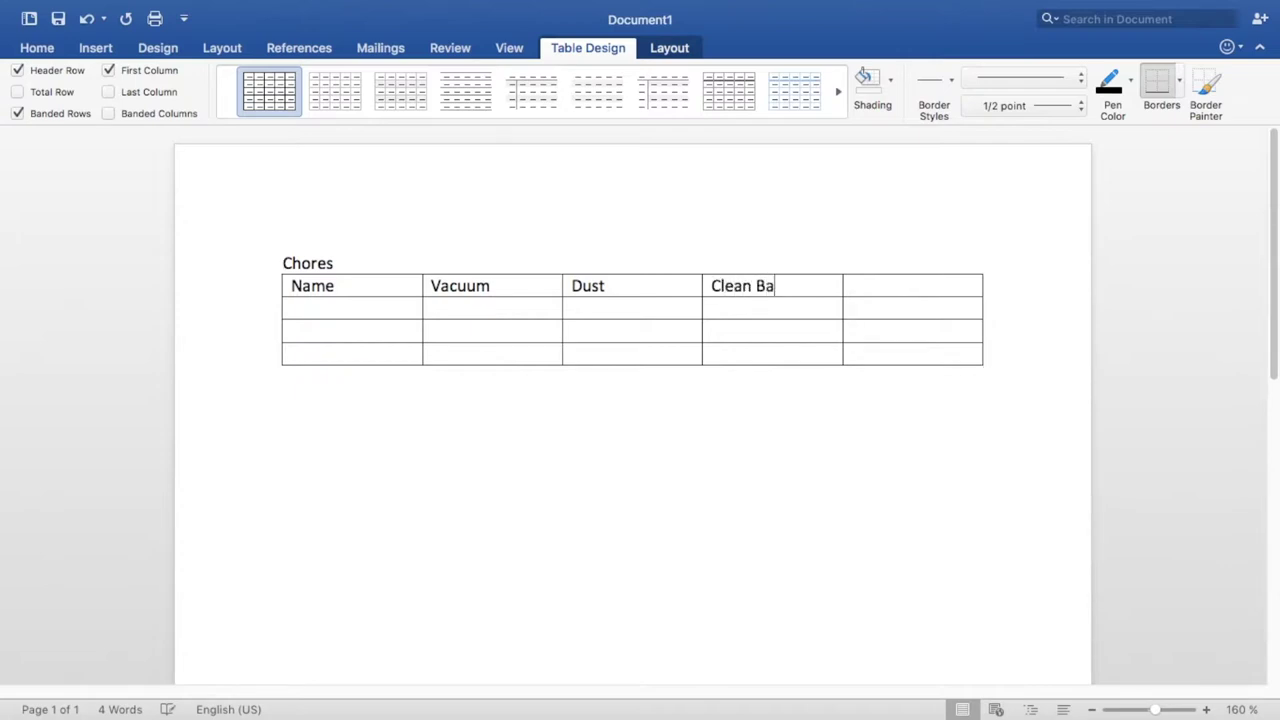
text(throom)
key(Tab)
text(Pickup)
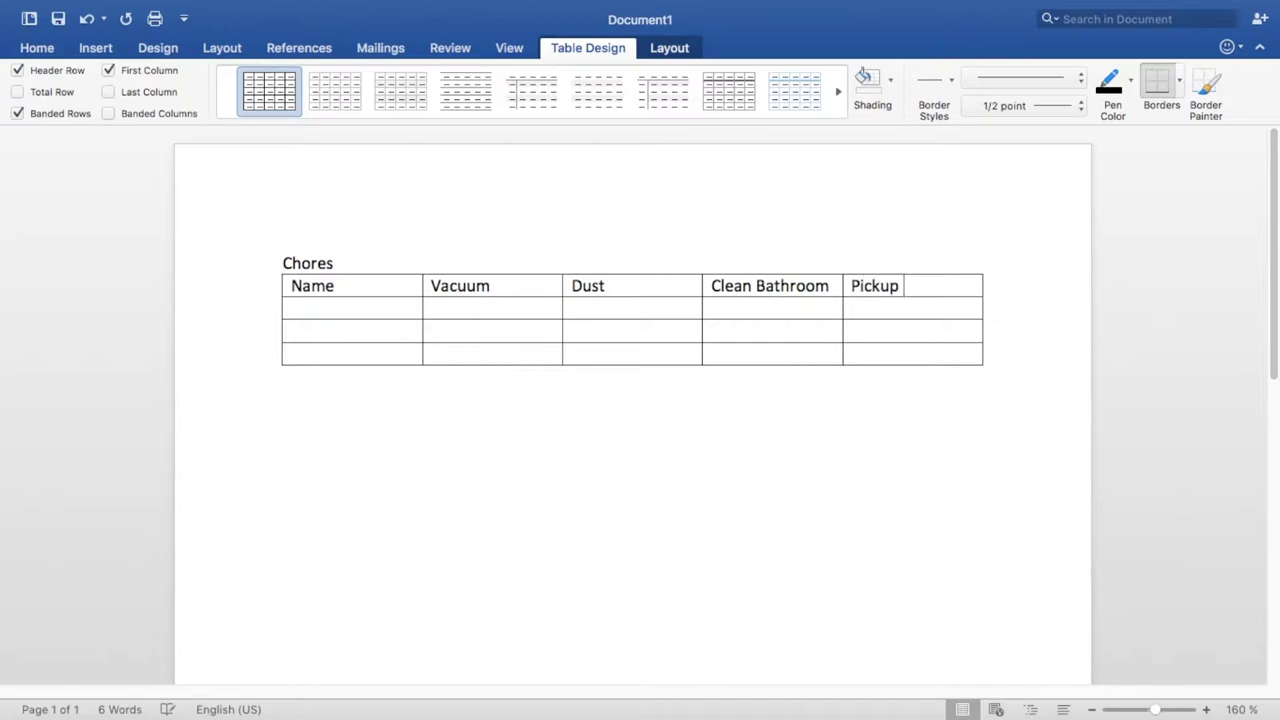
text( Toys)
Step: Enter Jon, Emily and Sammy down the Name column
click(392, 304)
text(Jon)
click(396, 330)
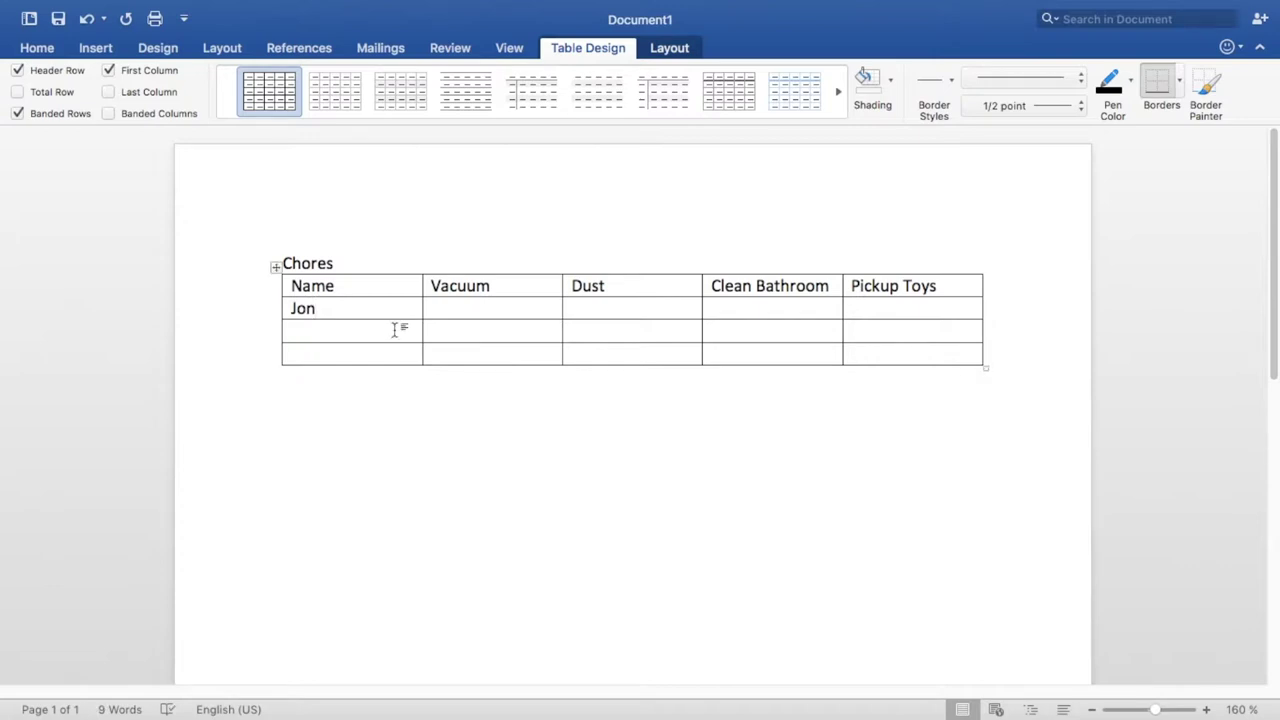
text(Emily)
click(379, 354)
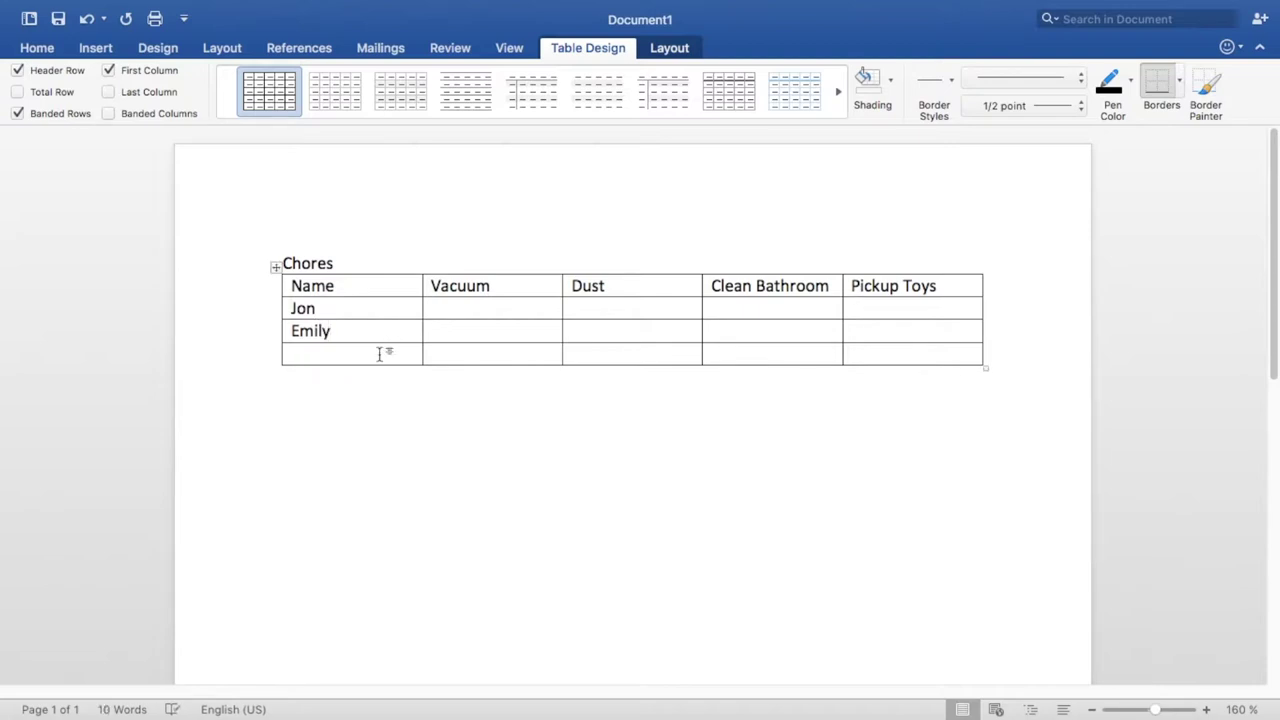
text(Sammy)
Step: Type an X in Jon's Vacuum cell, then delete it again
click(485, 309)
text(X)
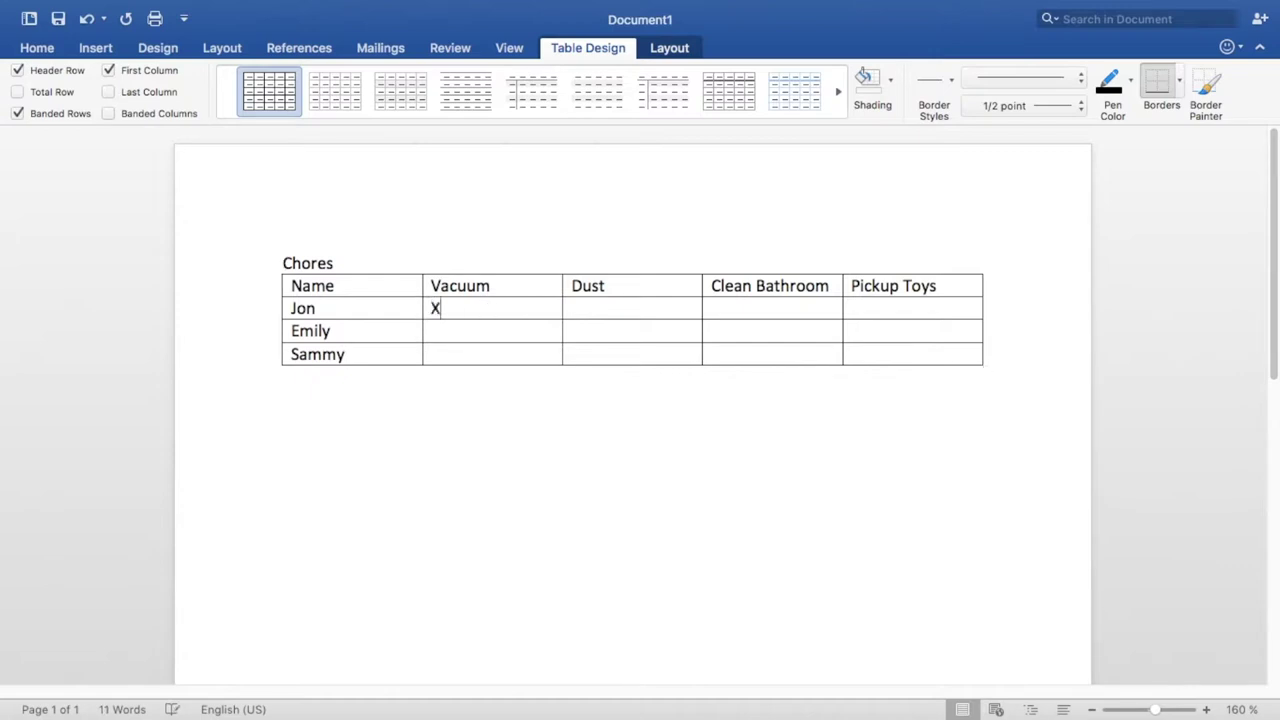
drag(540, 309, 403, 316)
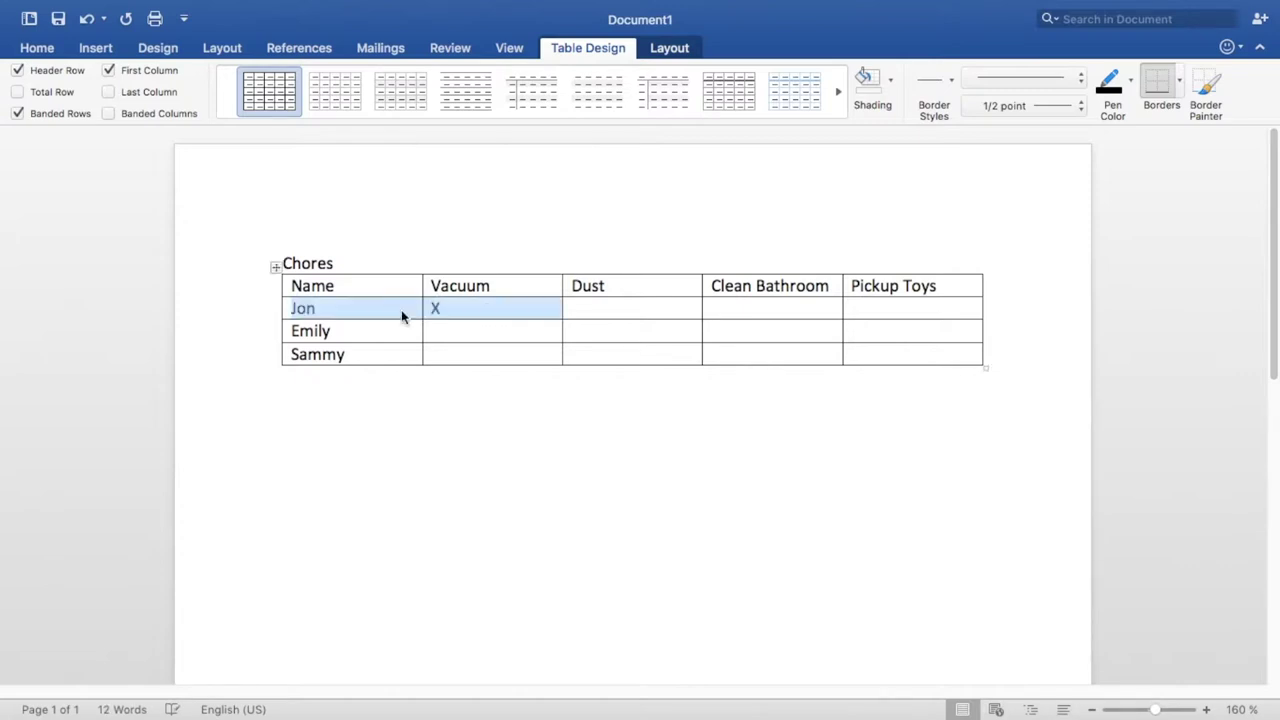
click(460, 311)
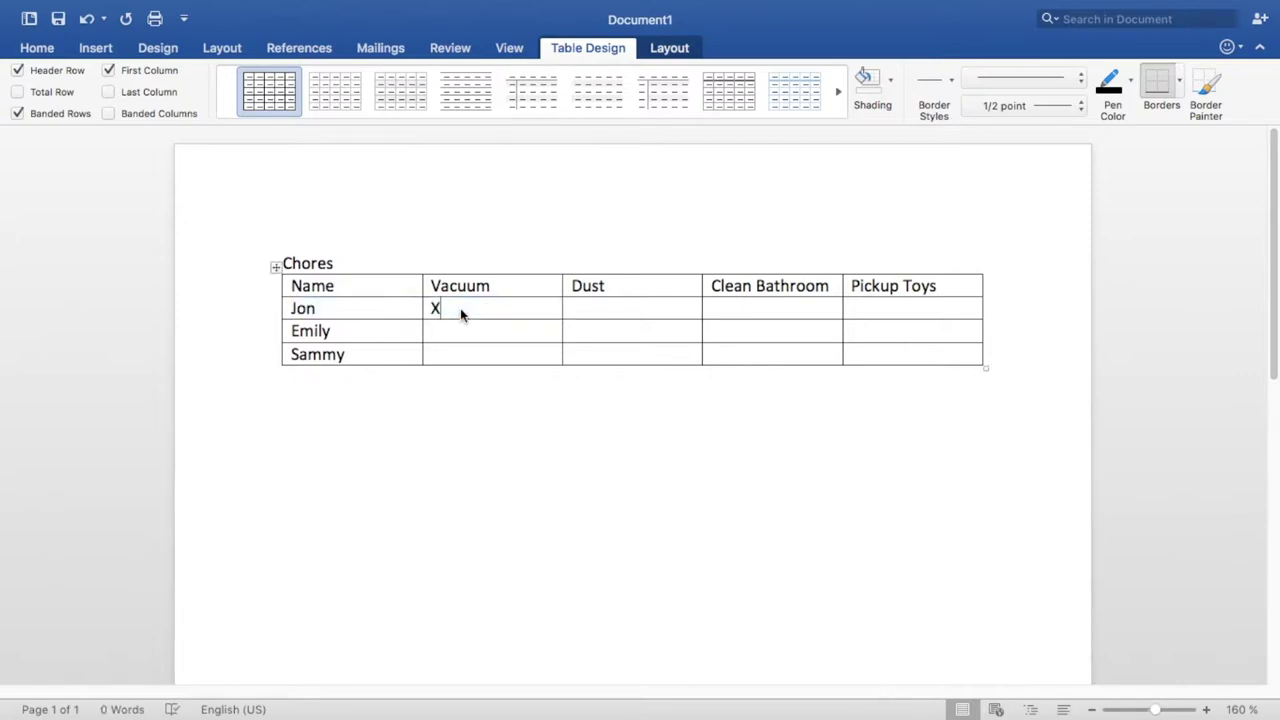
key(BackSpace)
Step: Set the height of all table rows to 0.7"
click(261, 292)
drag(261, 292, 267, 356)
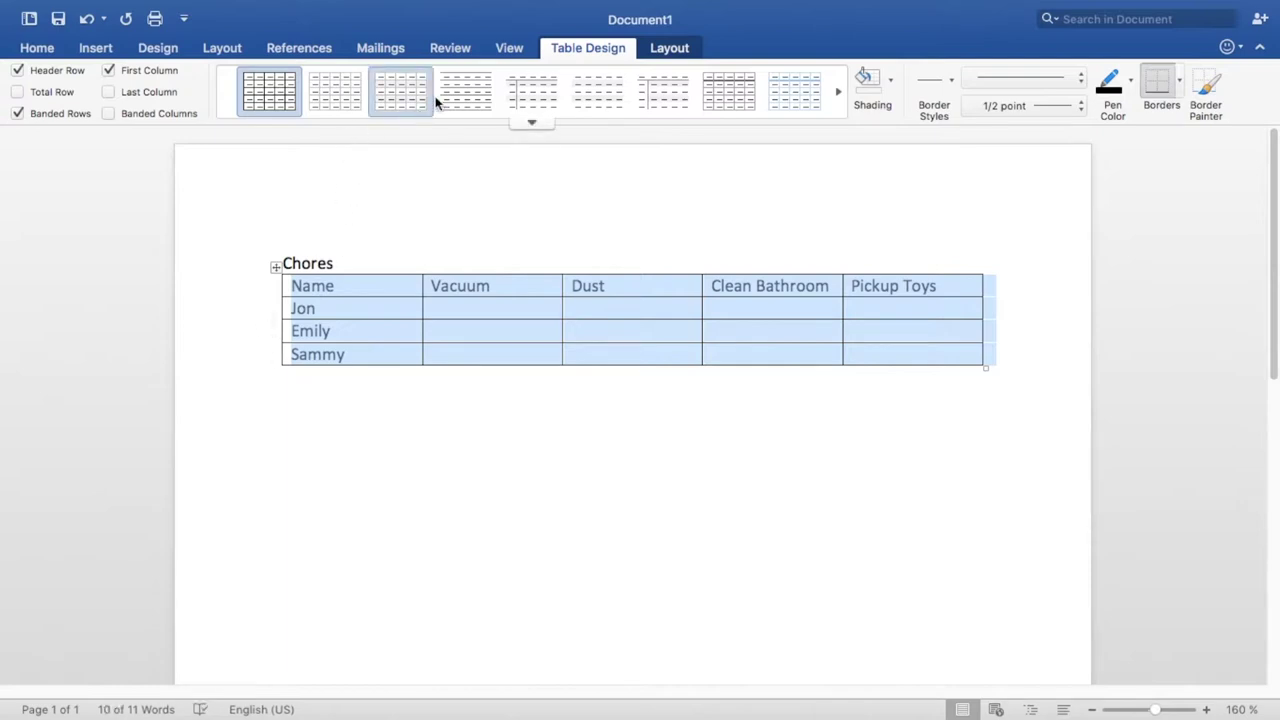
click(670, 51)
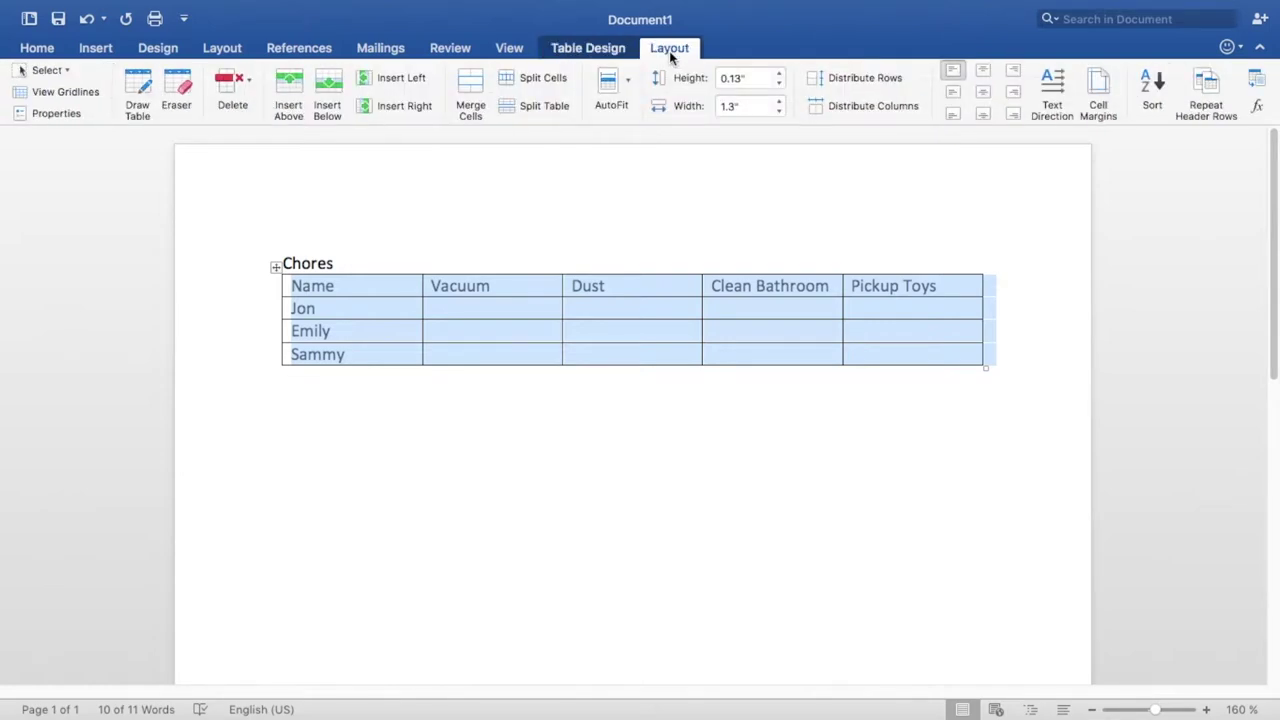
click(780, 74)
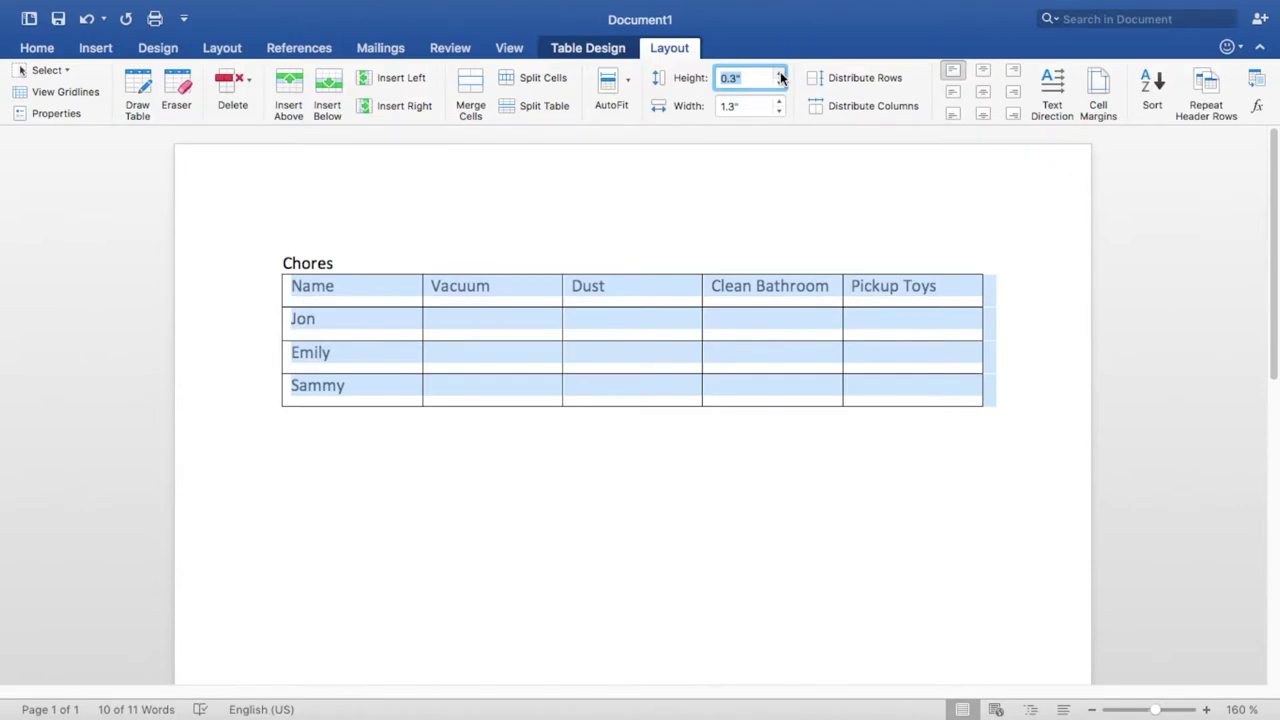
click(780, 72)
click(780, 73)
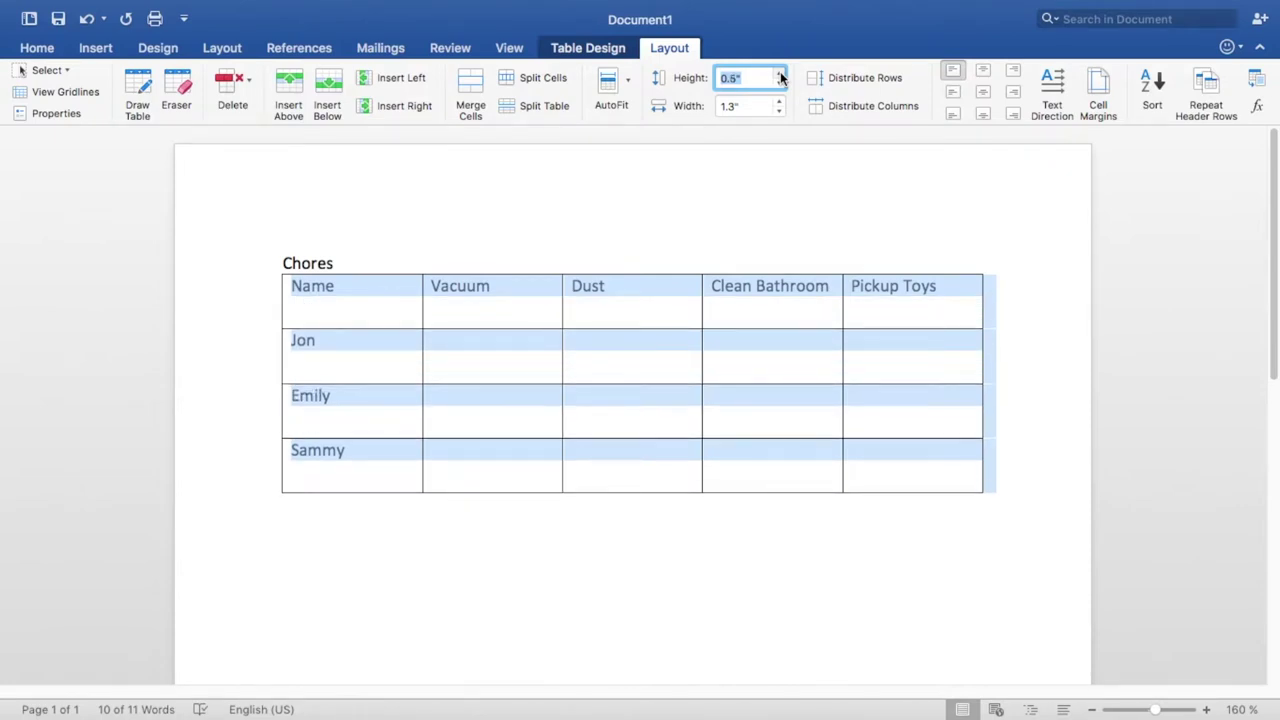
click(780, 72)
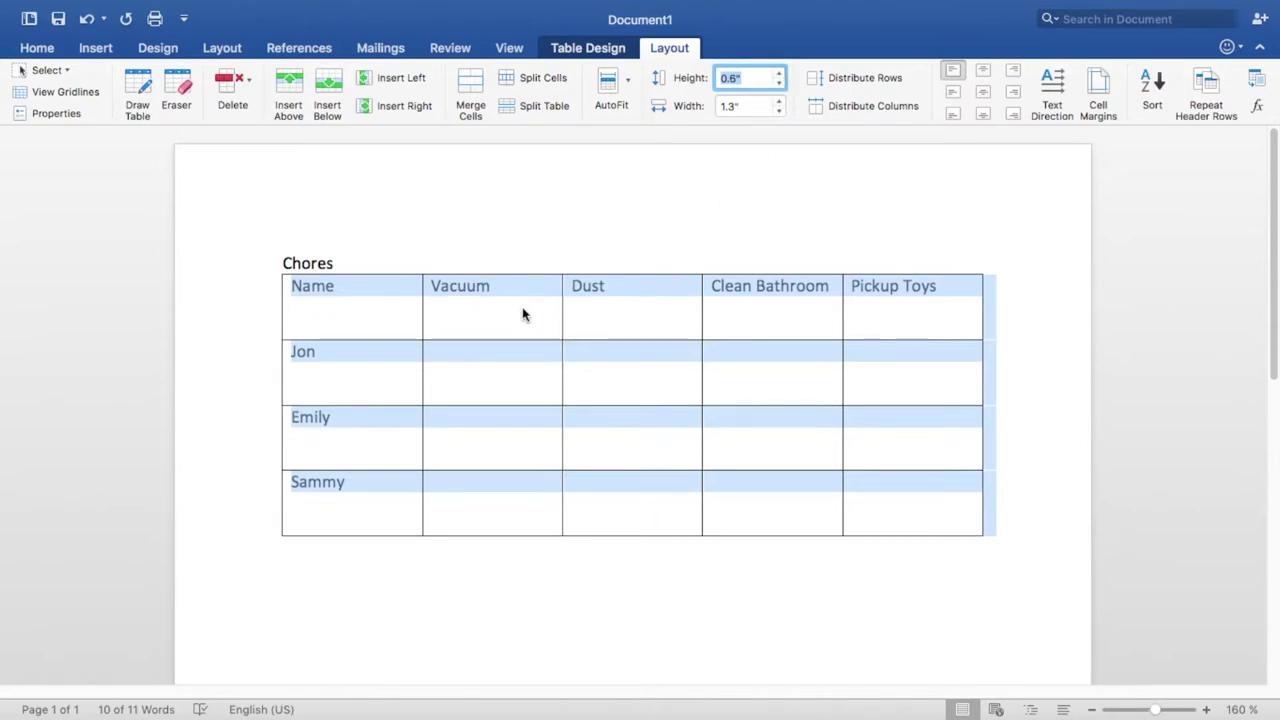
click(778, 73)
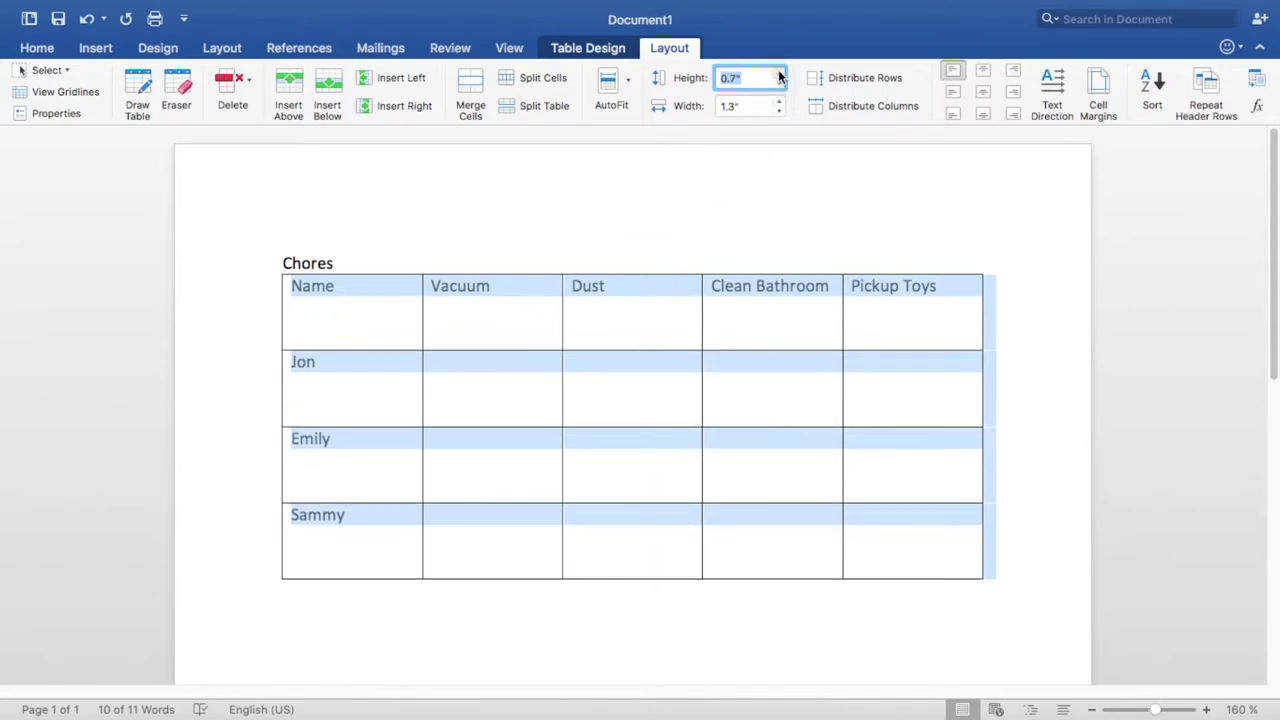
Step: Shorten only the header row to 0.4" tall
click(255, 324)
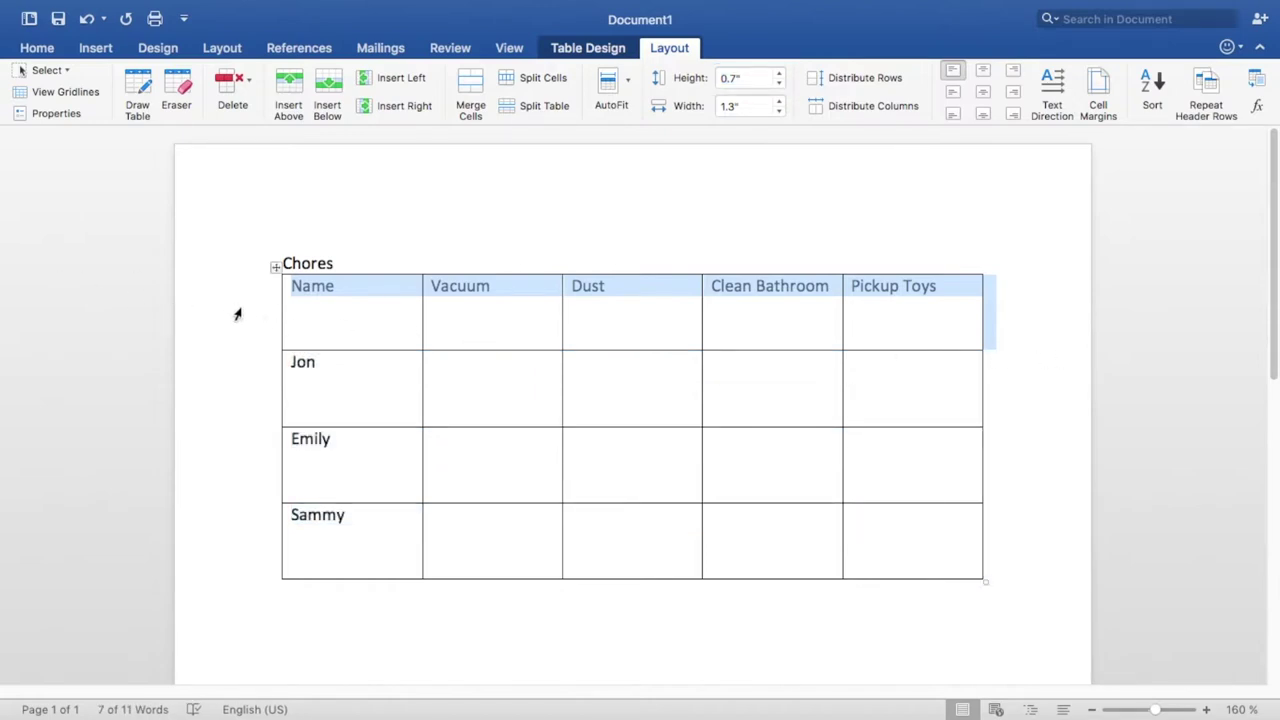
click(781, 85)
click(781, 85)
click(781, 85)
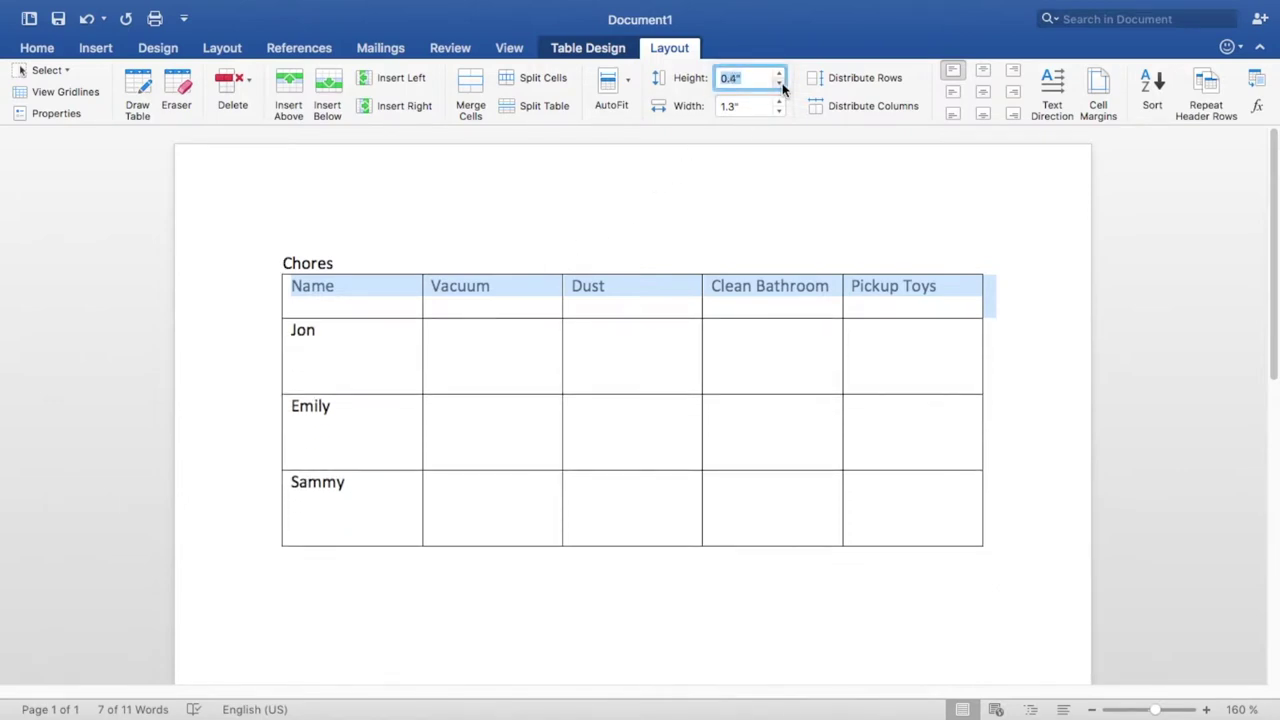
click(781, 85)
click(645, 377)
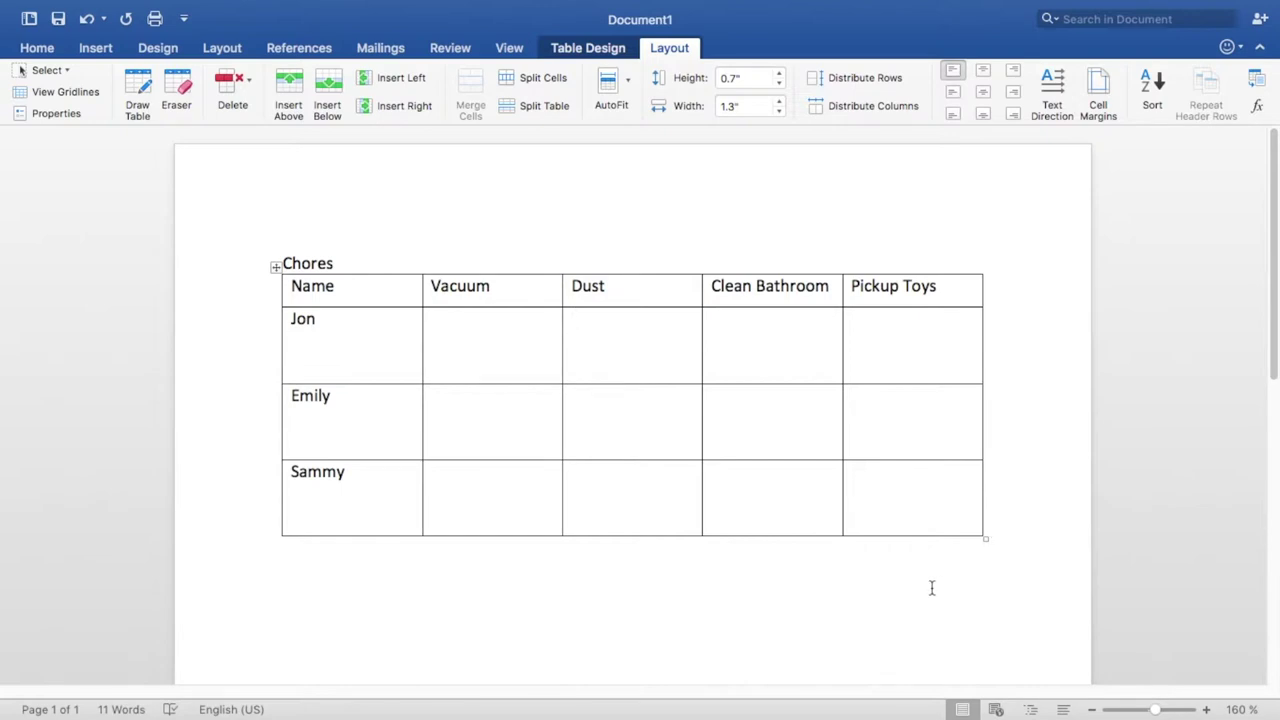
Step: Apply a green Grid Table style from the full table styles gallery
click(901, 588)
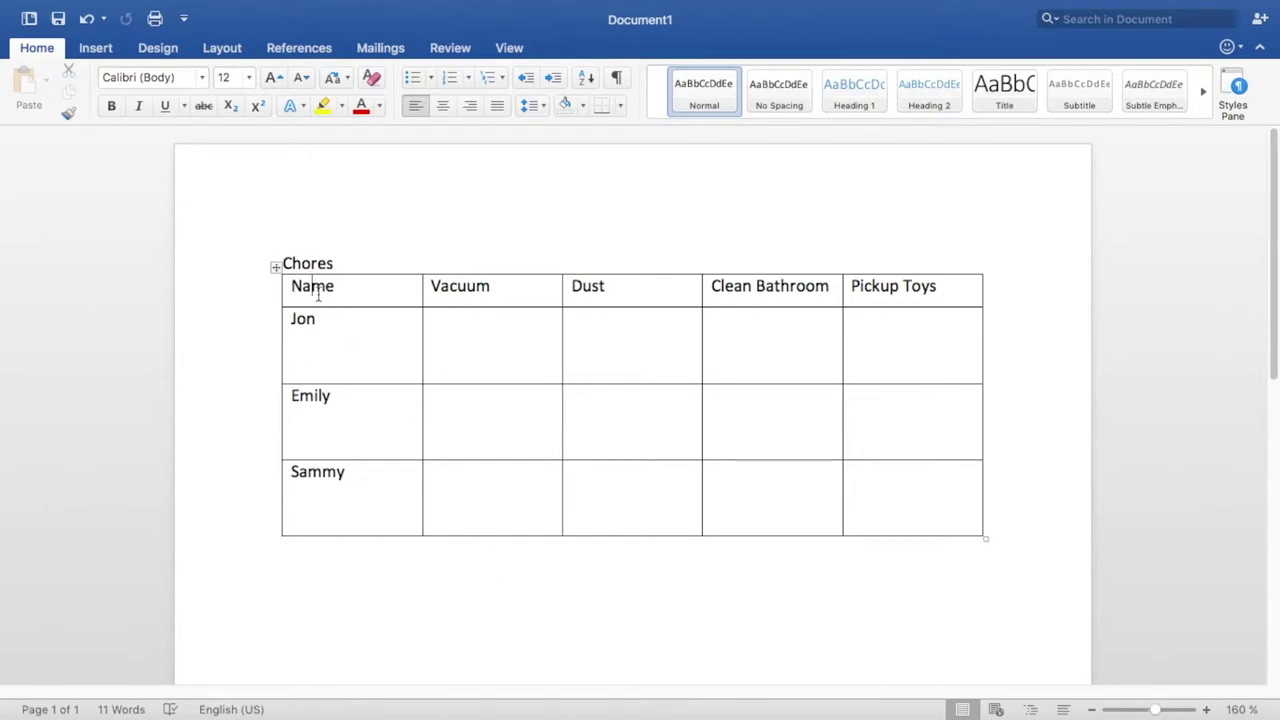
click(316, 288)
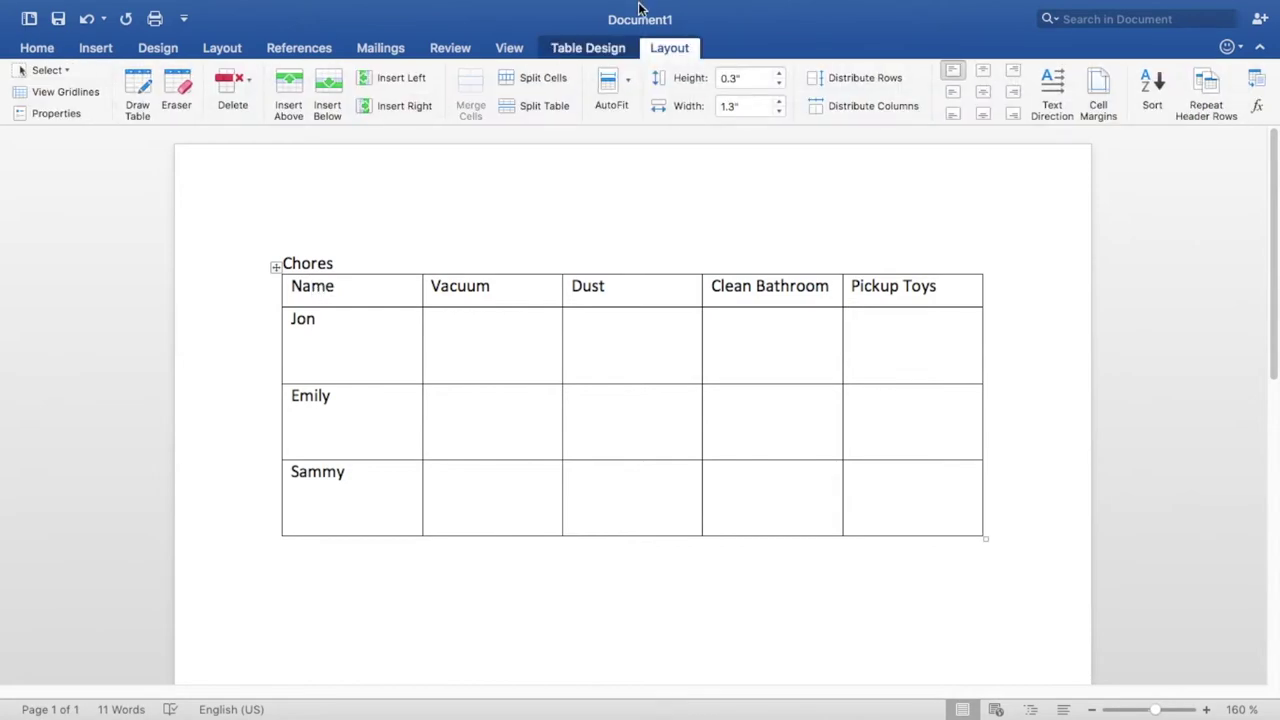
click(590, 48)
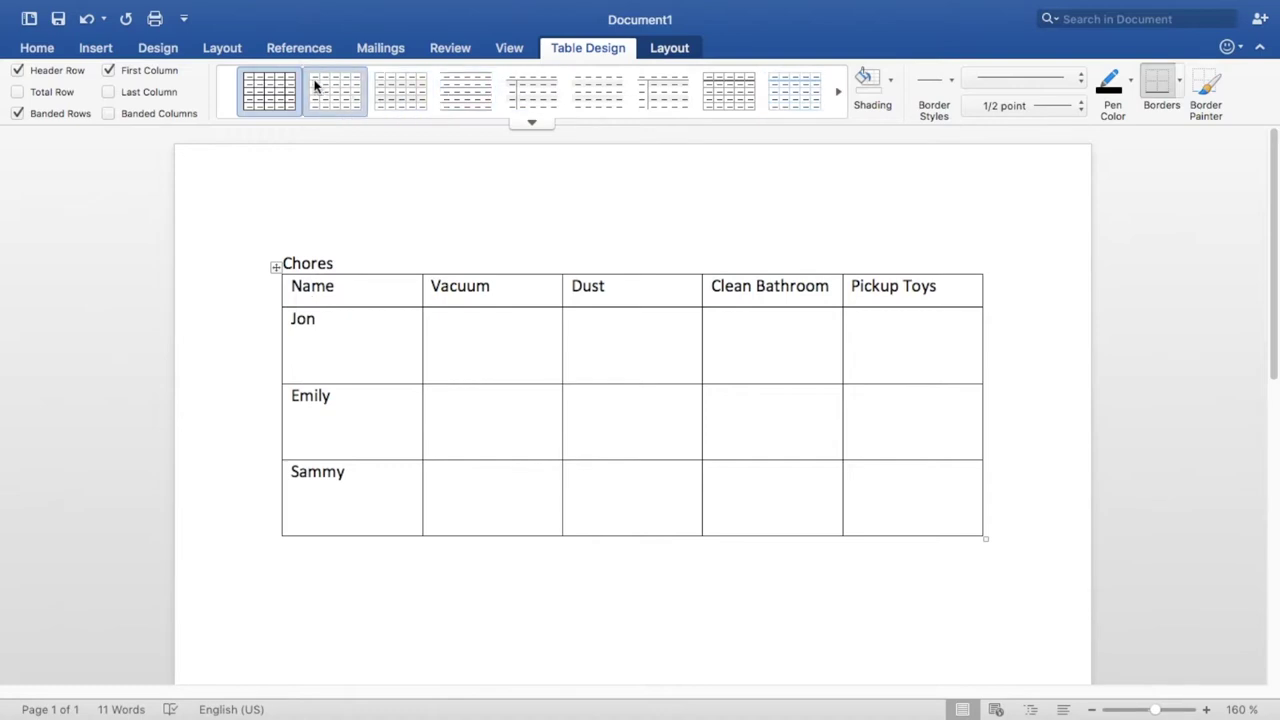
click(838, 92)
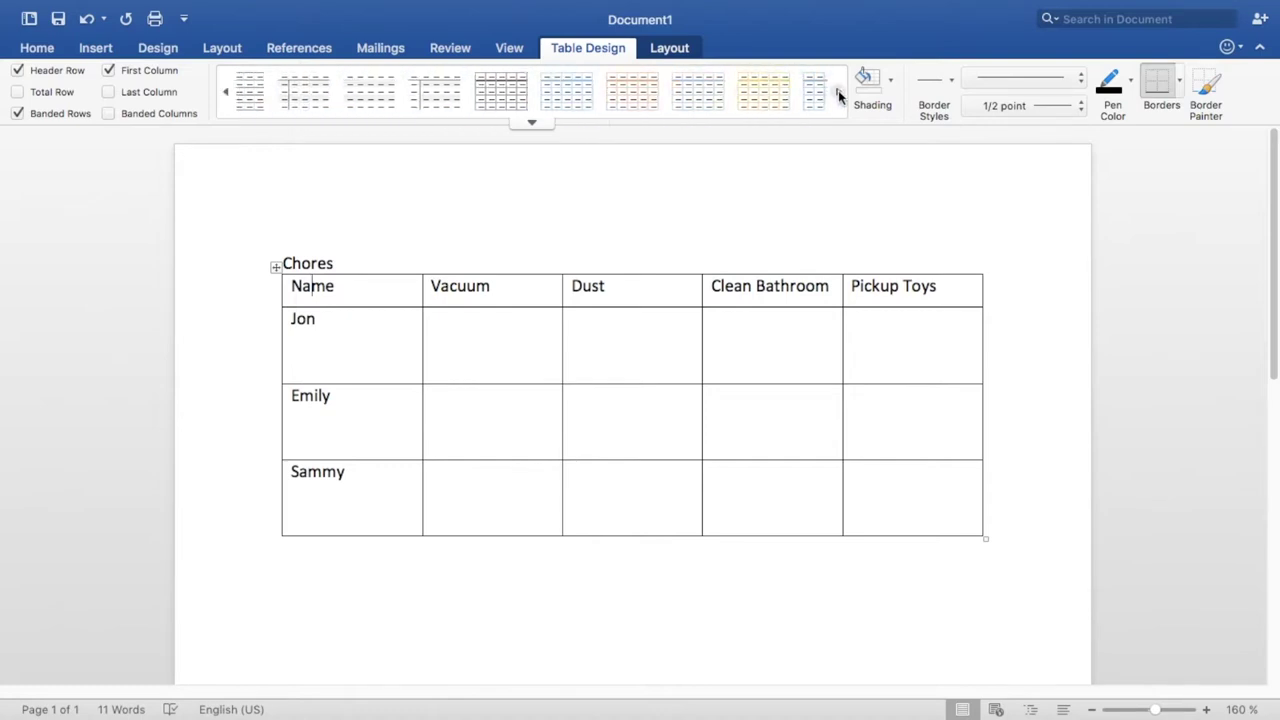
click(528, 121)
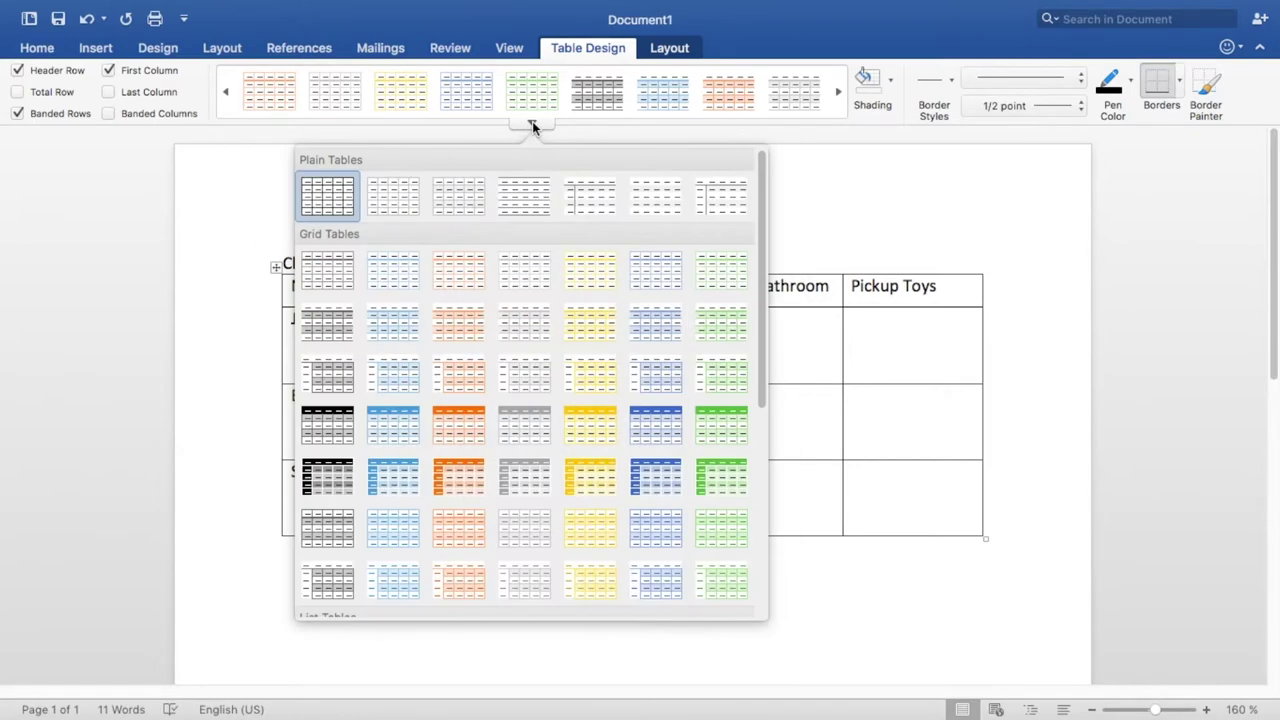
scroll(611, 462, down, 5)
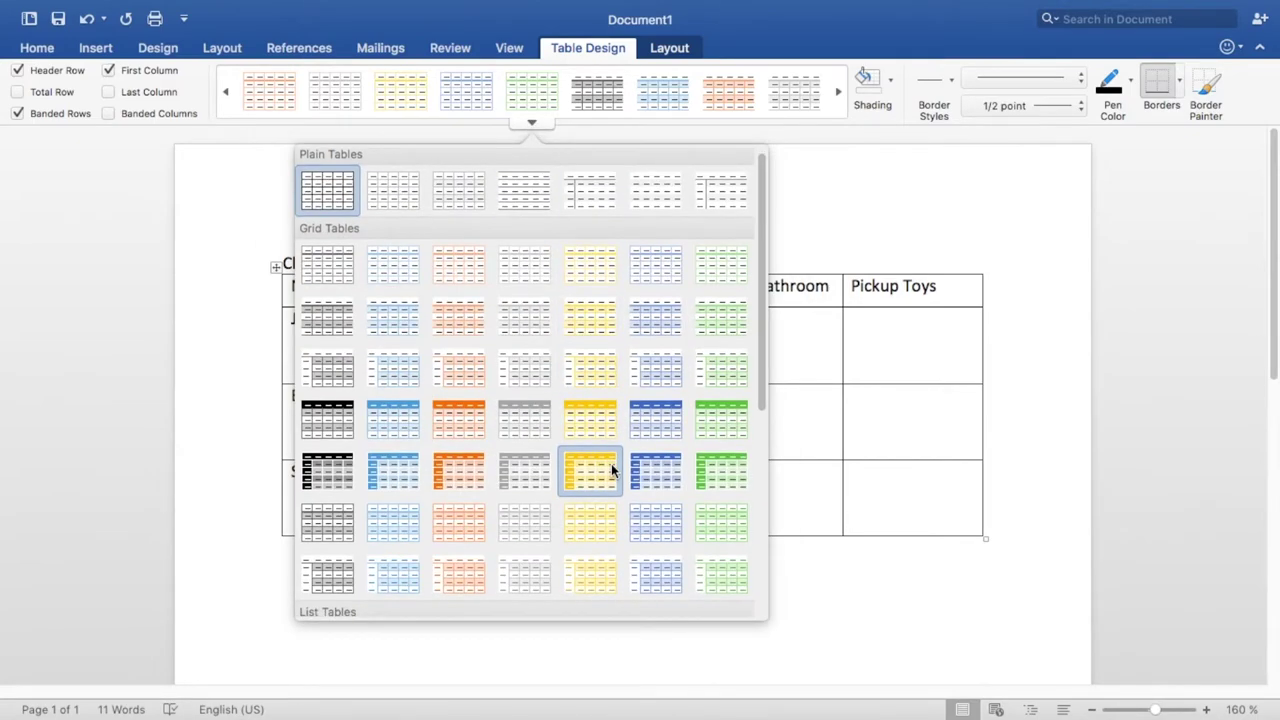
scroll(612, 460, down, 4)
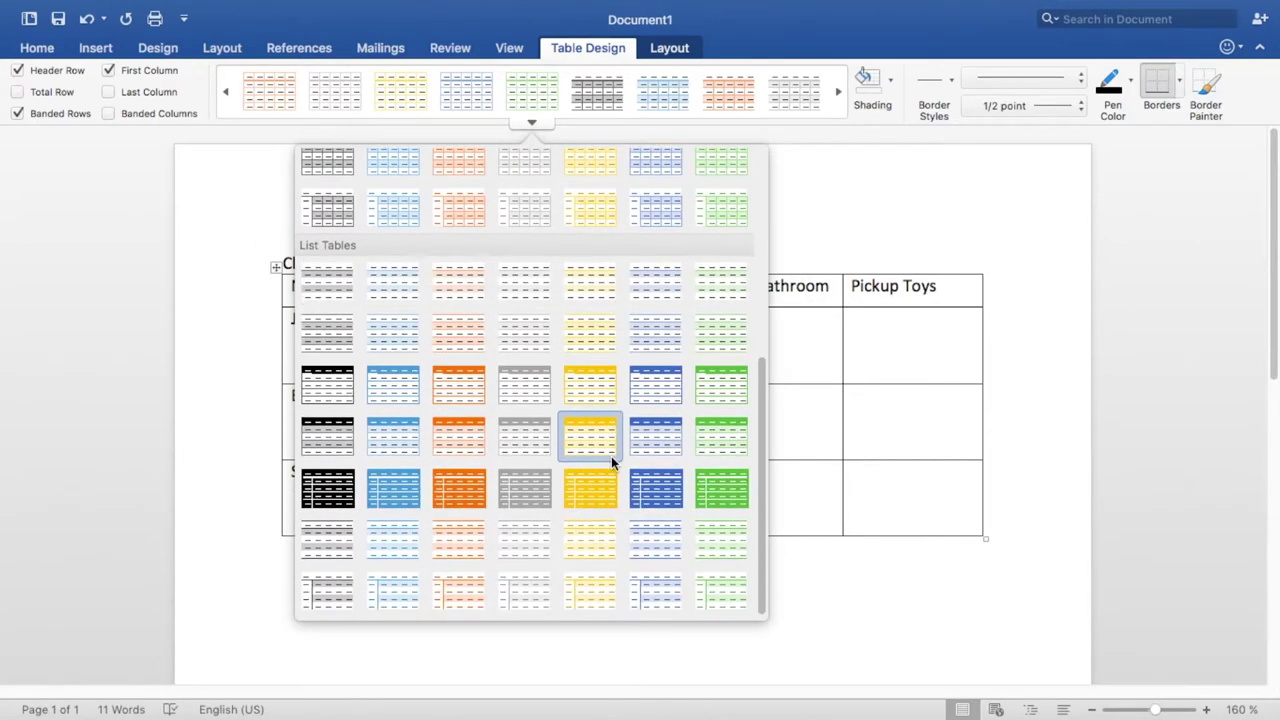
scroll(612, 460, up, 3)
scroll(614, 460, up, 6)
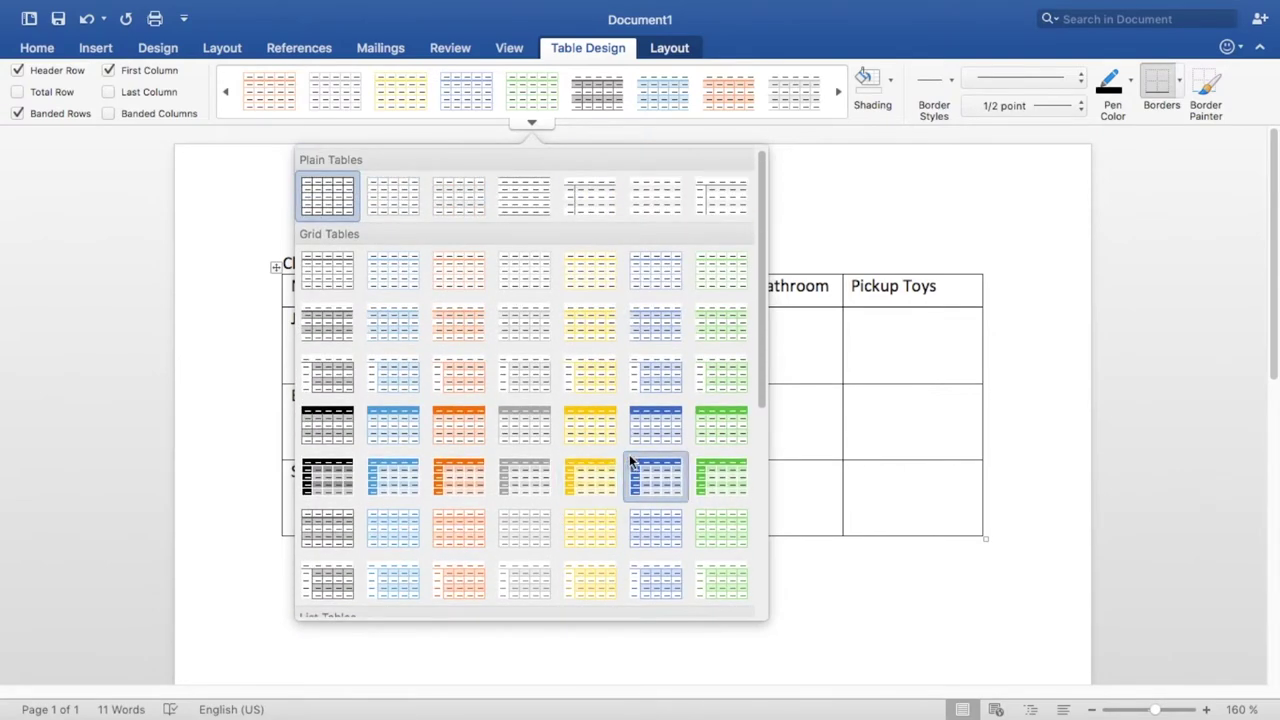
click(718, 472)
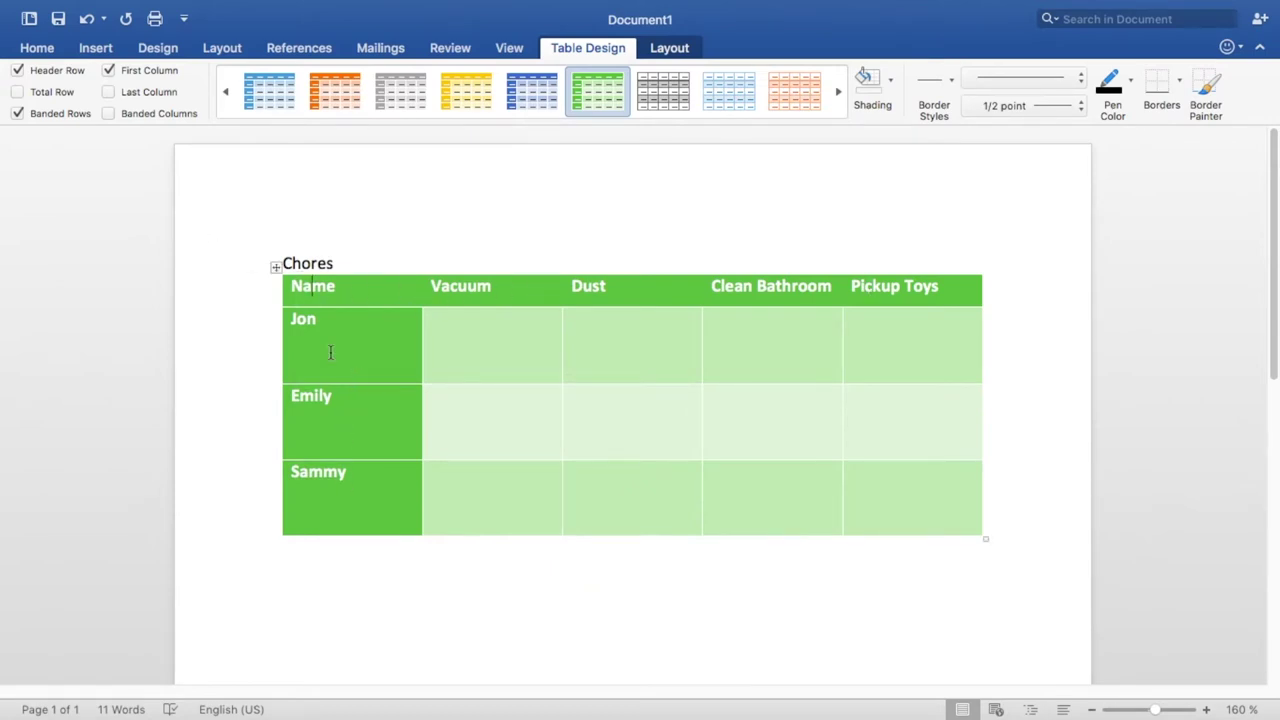
Step: Switch the table to the blue Grid Table 5 Dark style and select the header row
click(437, 336)
click(533, 96)
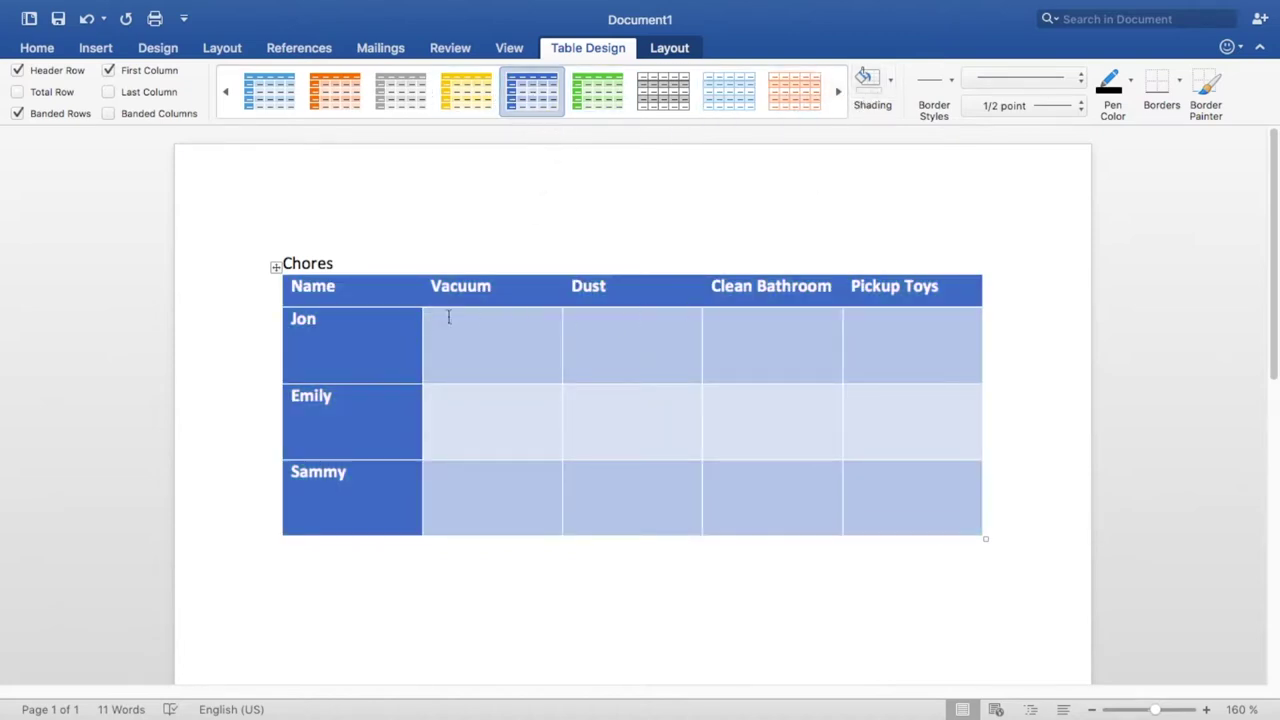
click(257, 298)
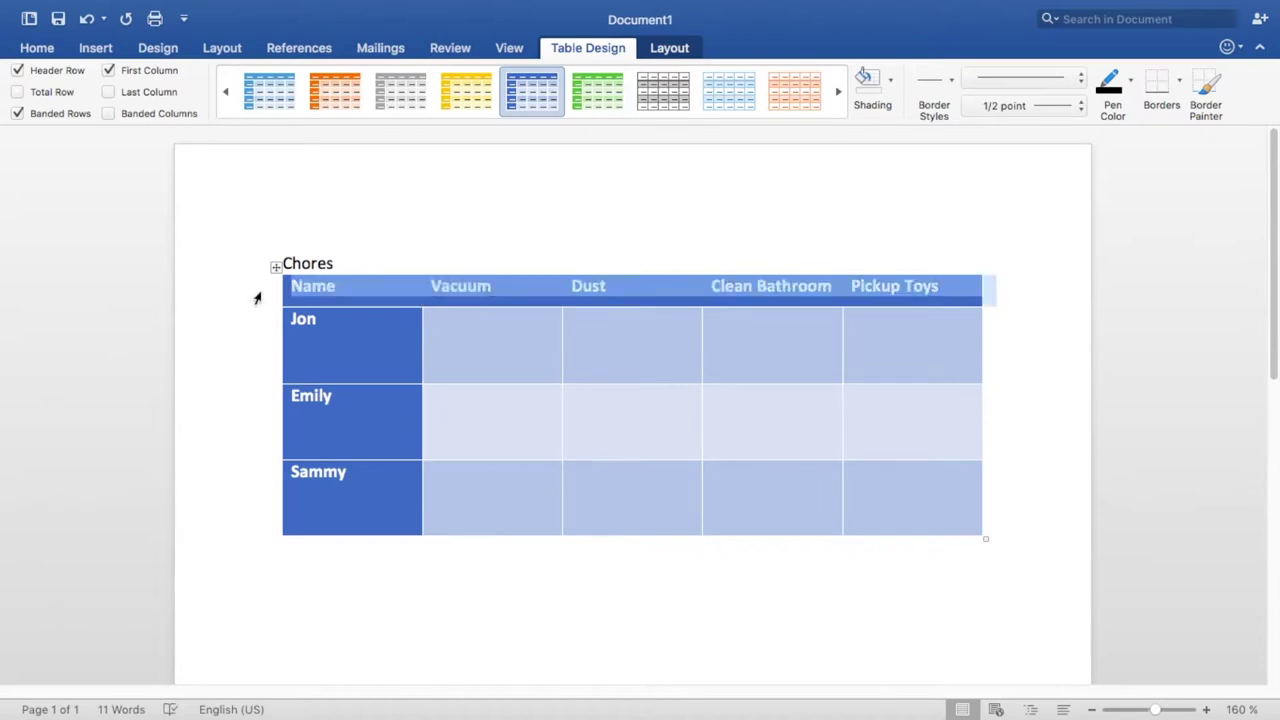
click(892, 86)
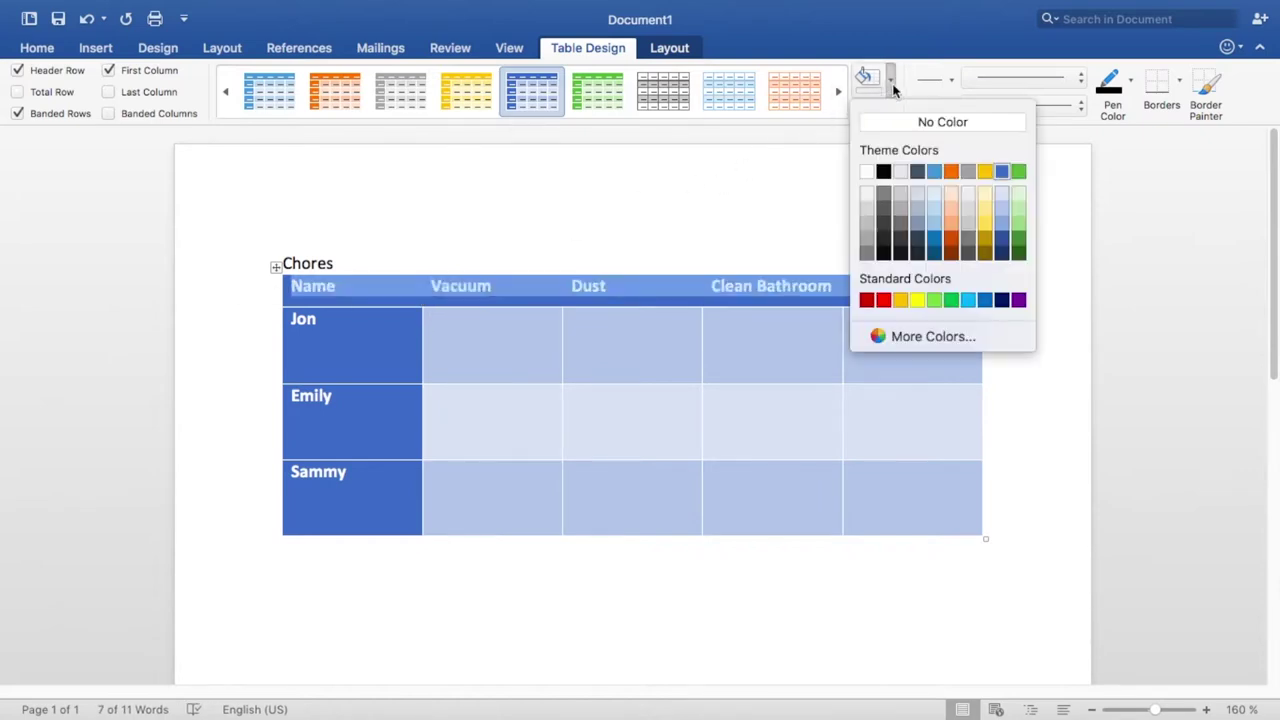
click(891, 86)
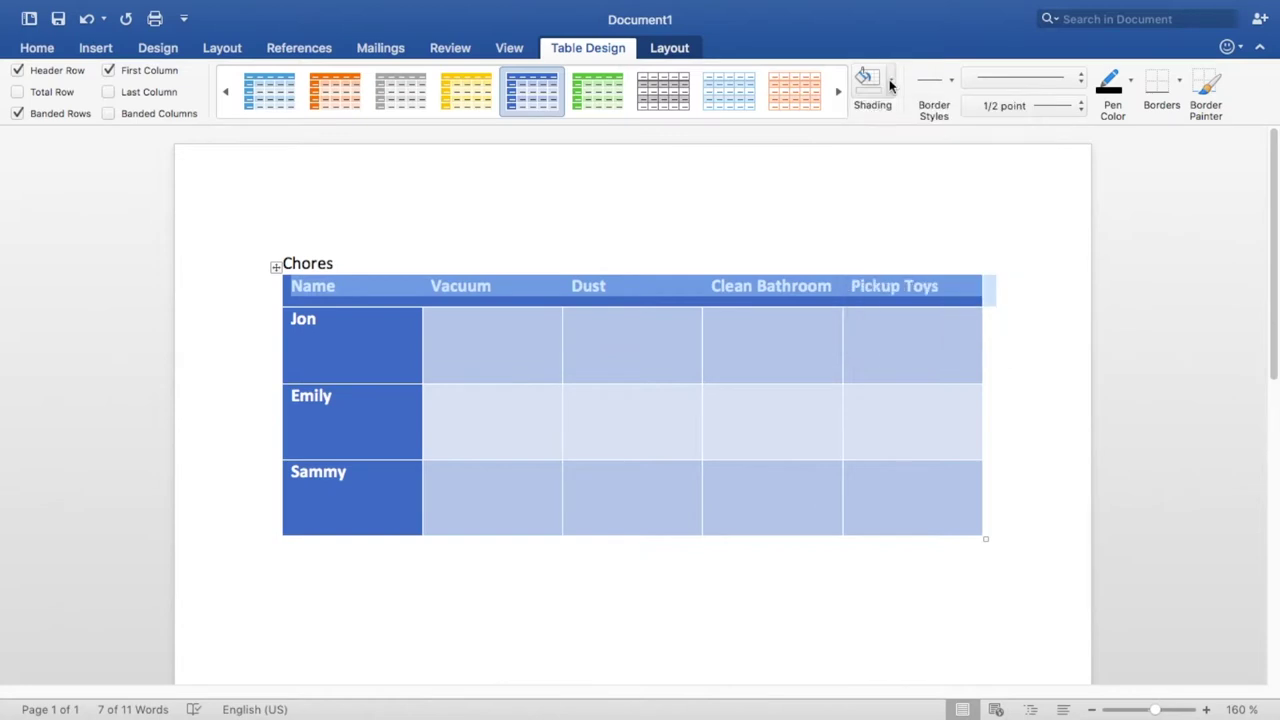
Step: Shade the header row purple
click(891, 86)
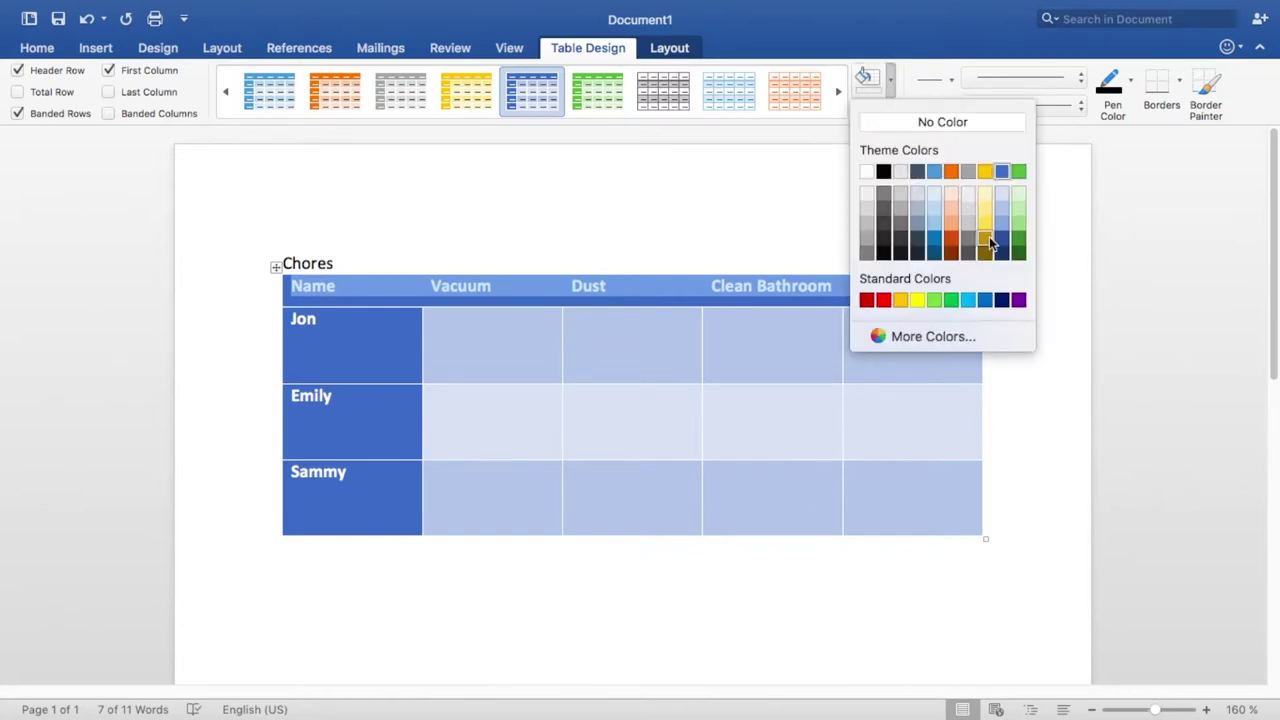
click(1020, 301)
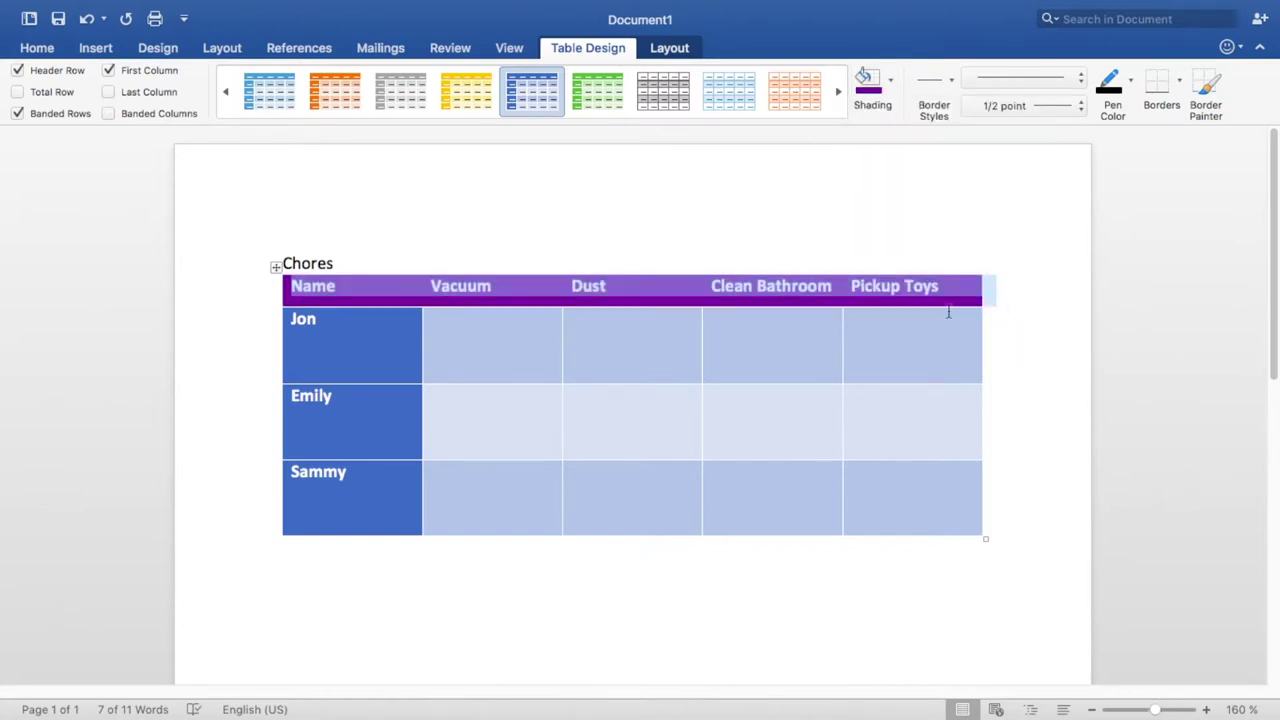
click(367, 342)
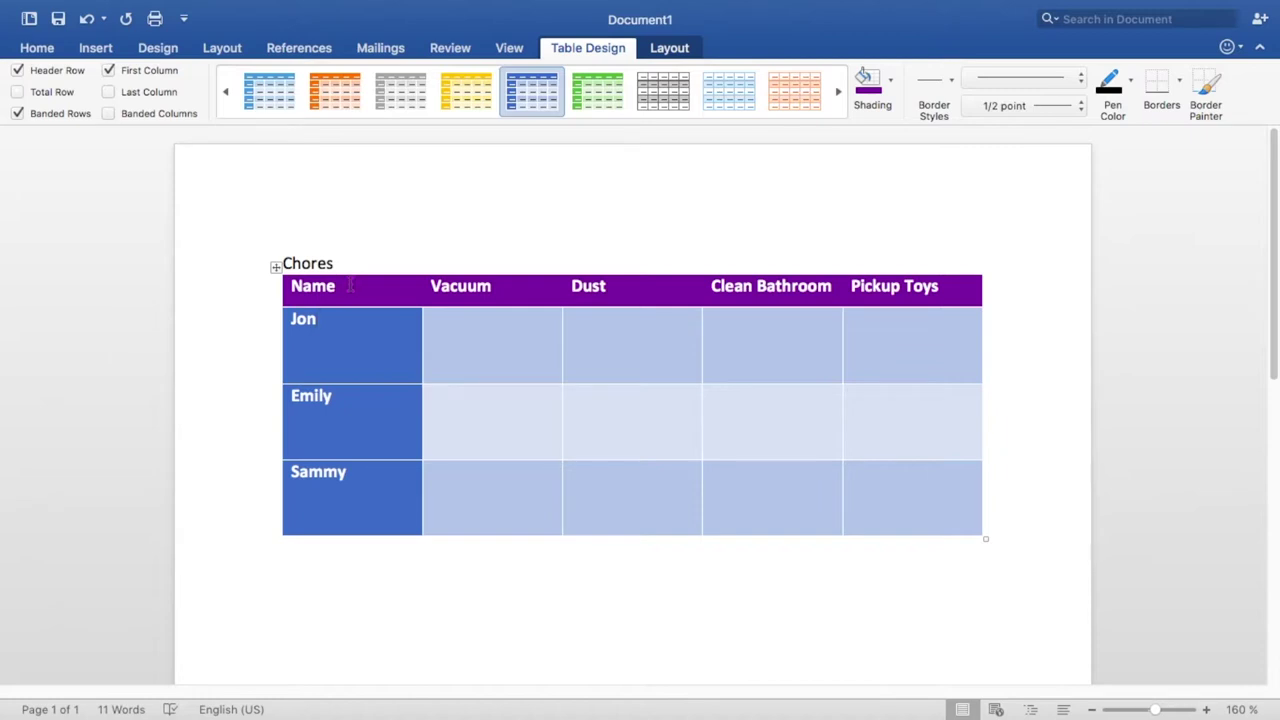
Step: Shade the Name column purple as well
click(349, 268)
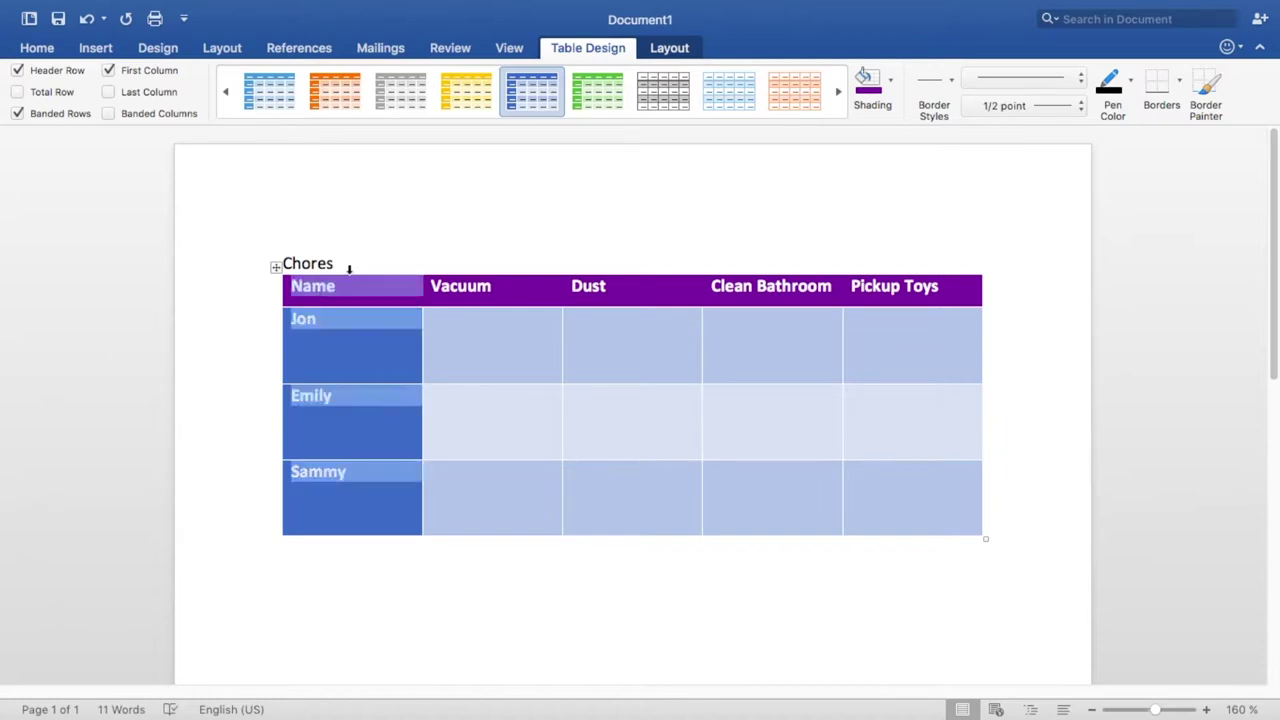
click(890, 82)
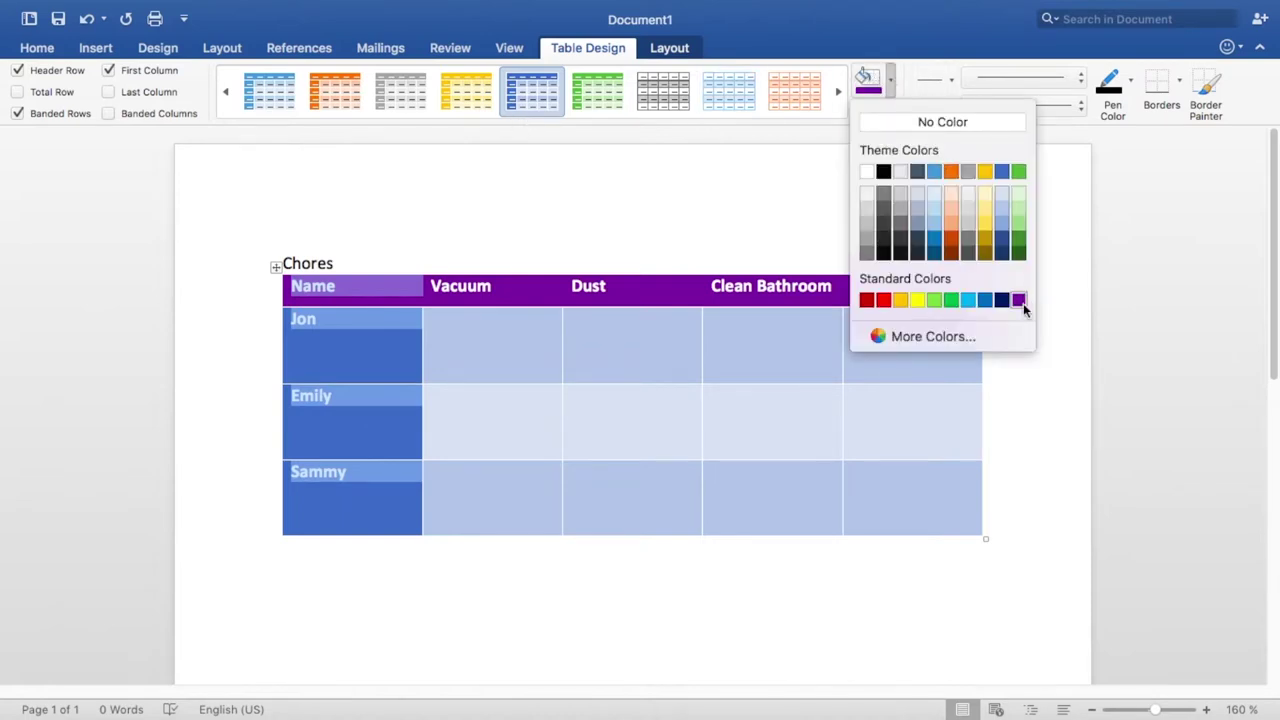
click(892, 84)
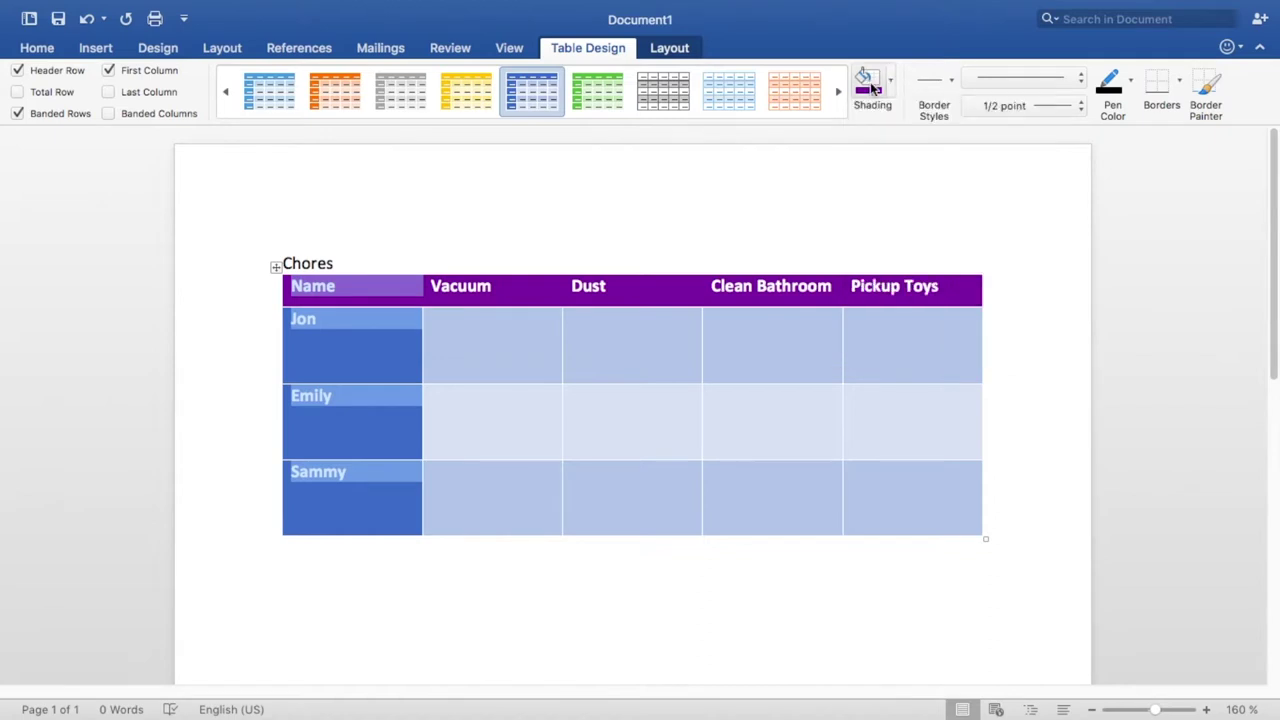
click(866, 84)
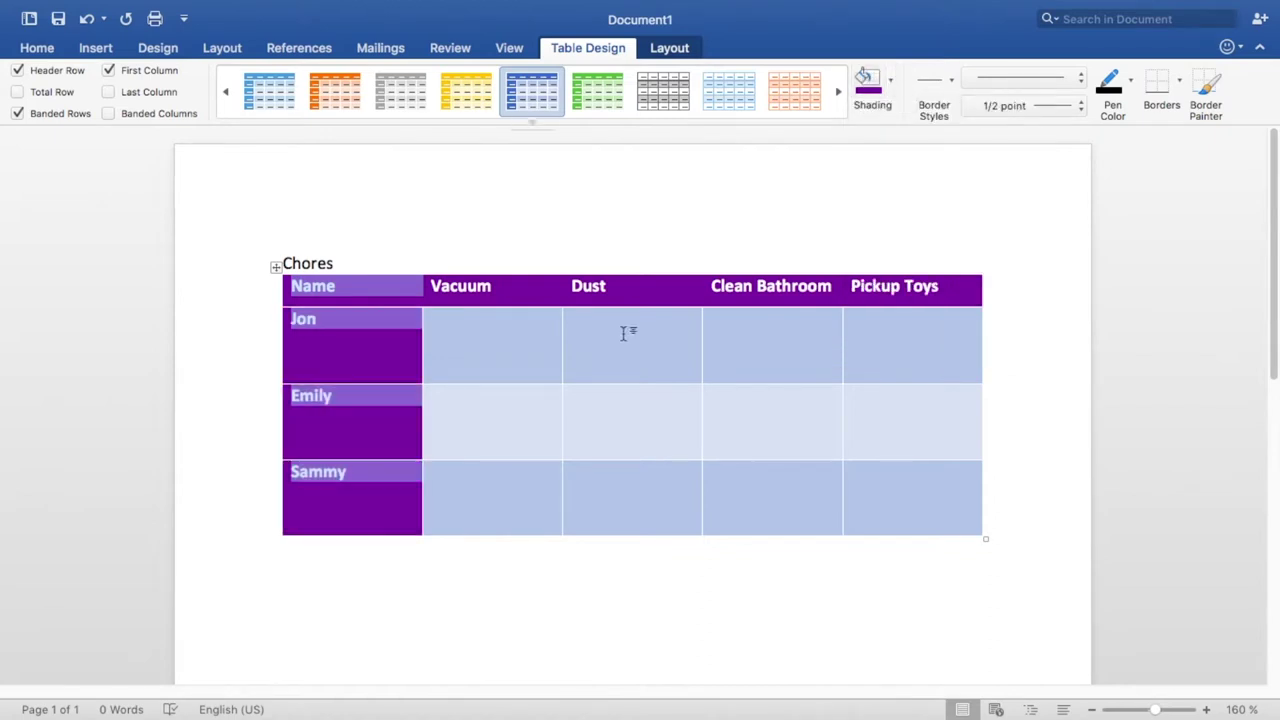
click(518, 355)
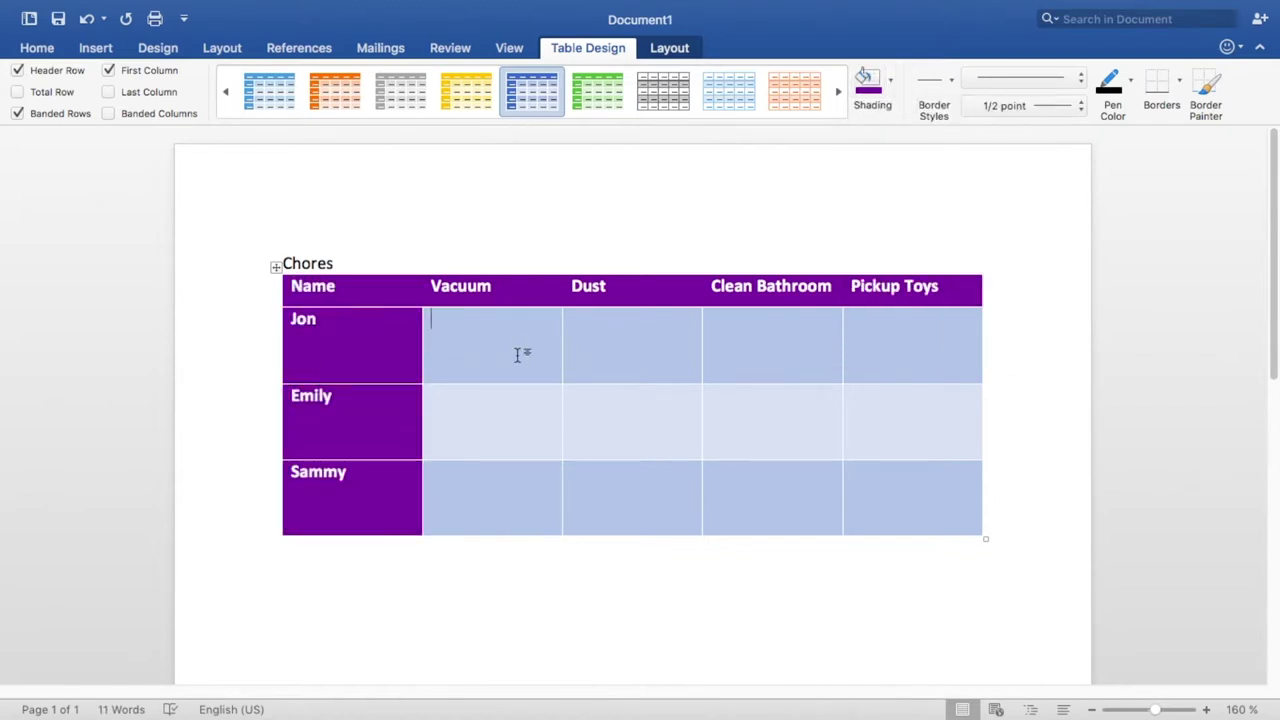
scroll(518, 358, down, 1)
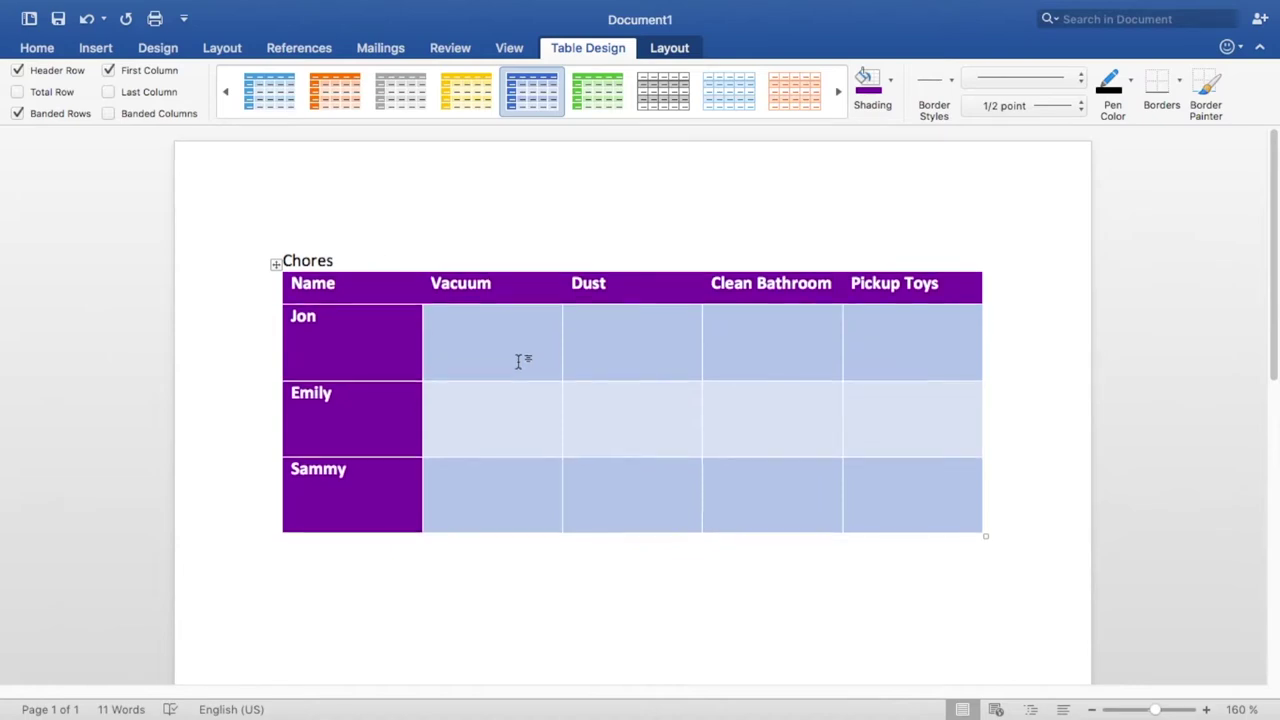
Step: Below the chore table, insert a new table of 7 columns by 5 rows
click(983, 593)
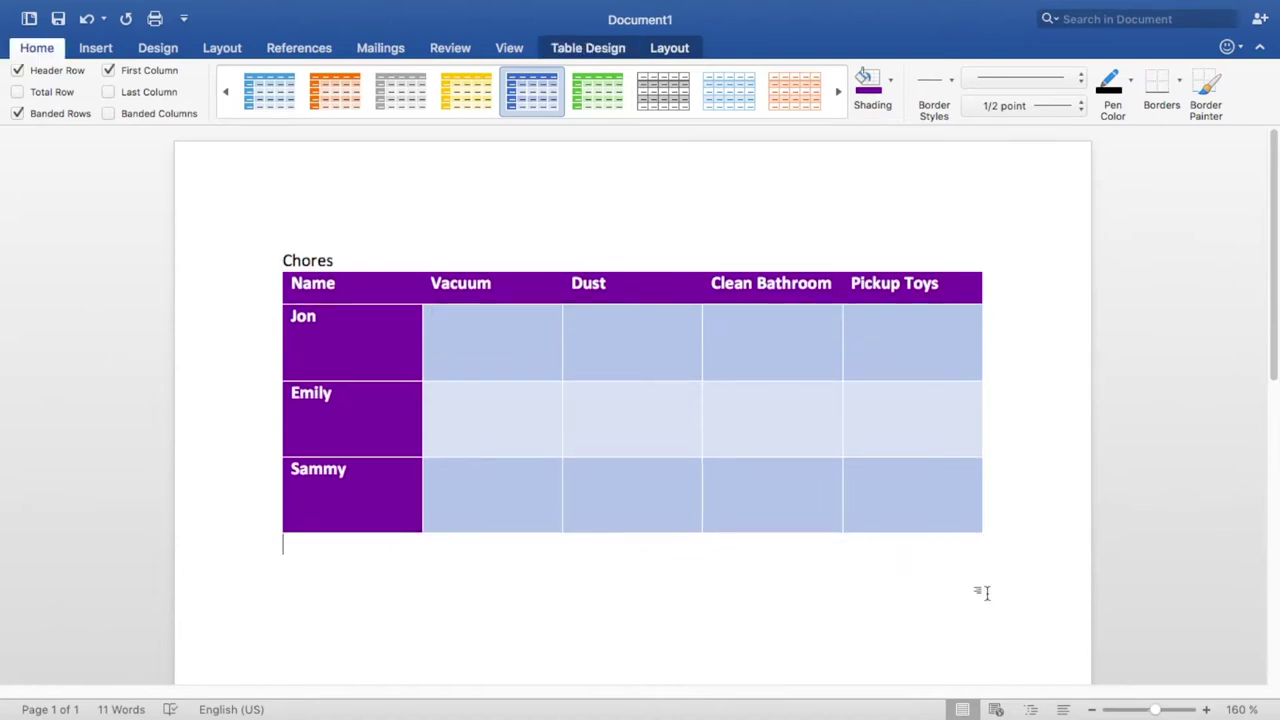
key(Return)
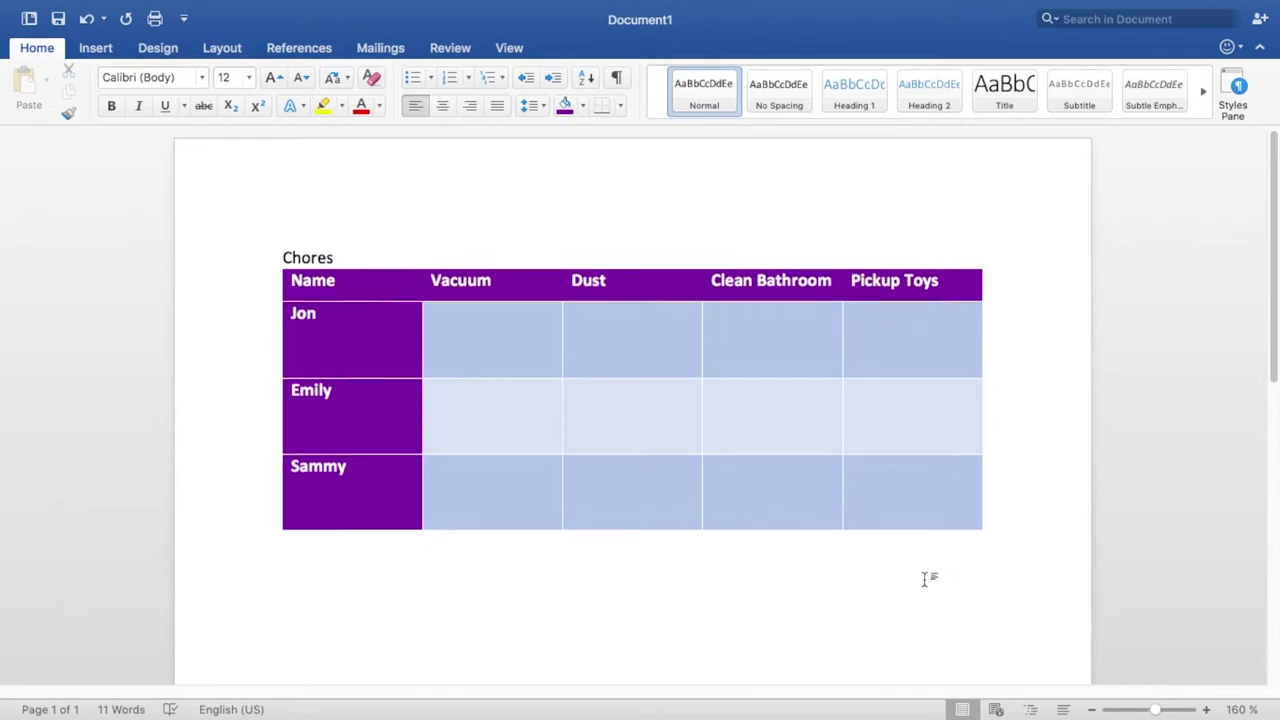
scroll(900, 572, down, 3)
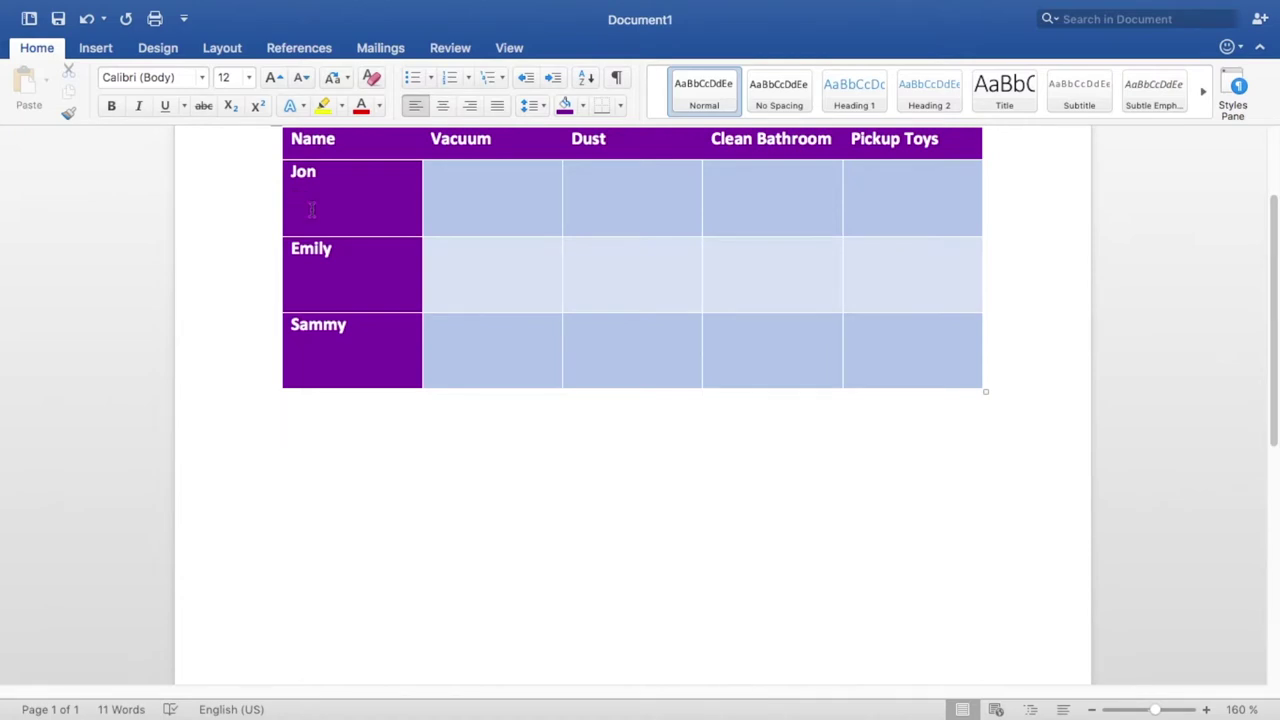
click(96, 50)
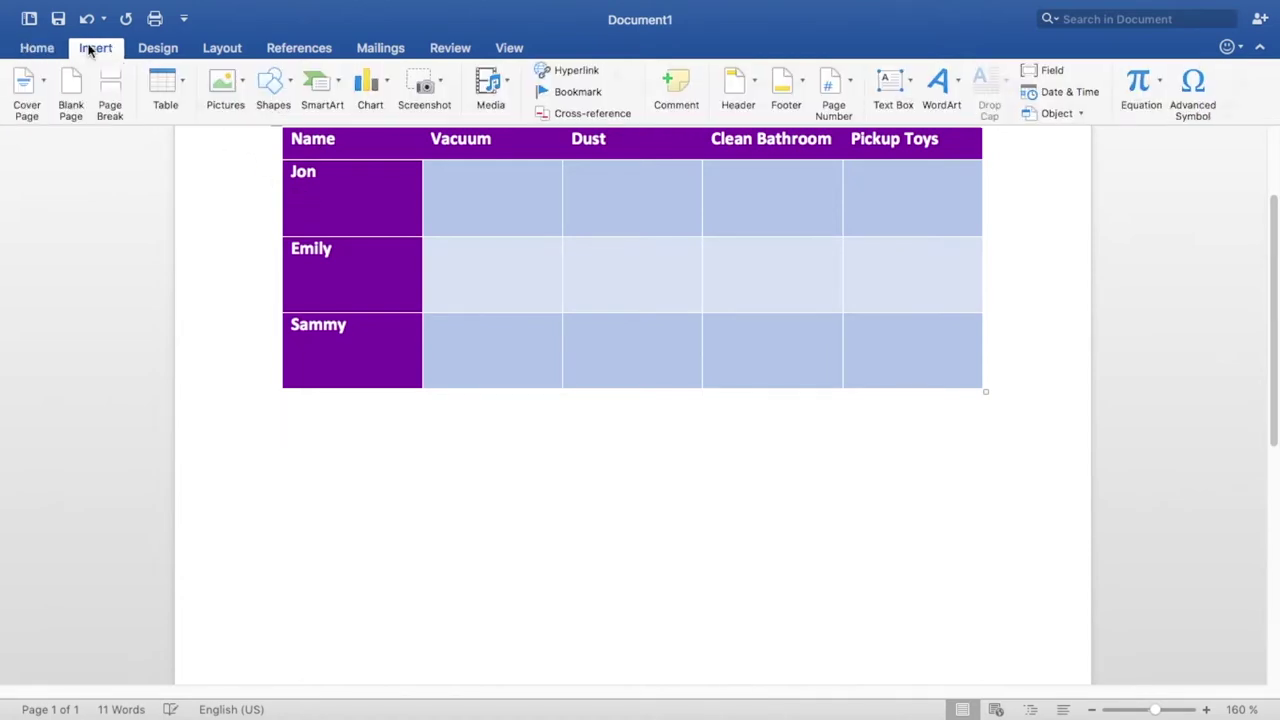
click(167, 84)
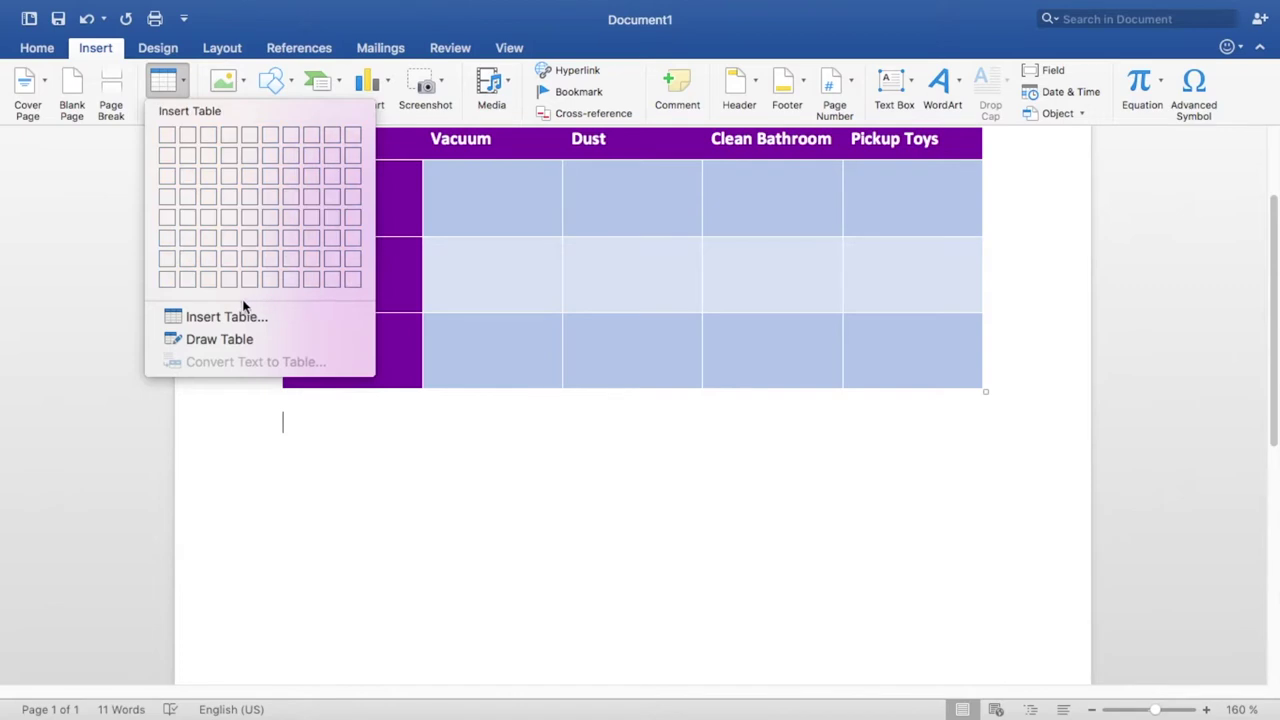
click(202, 316)
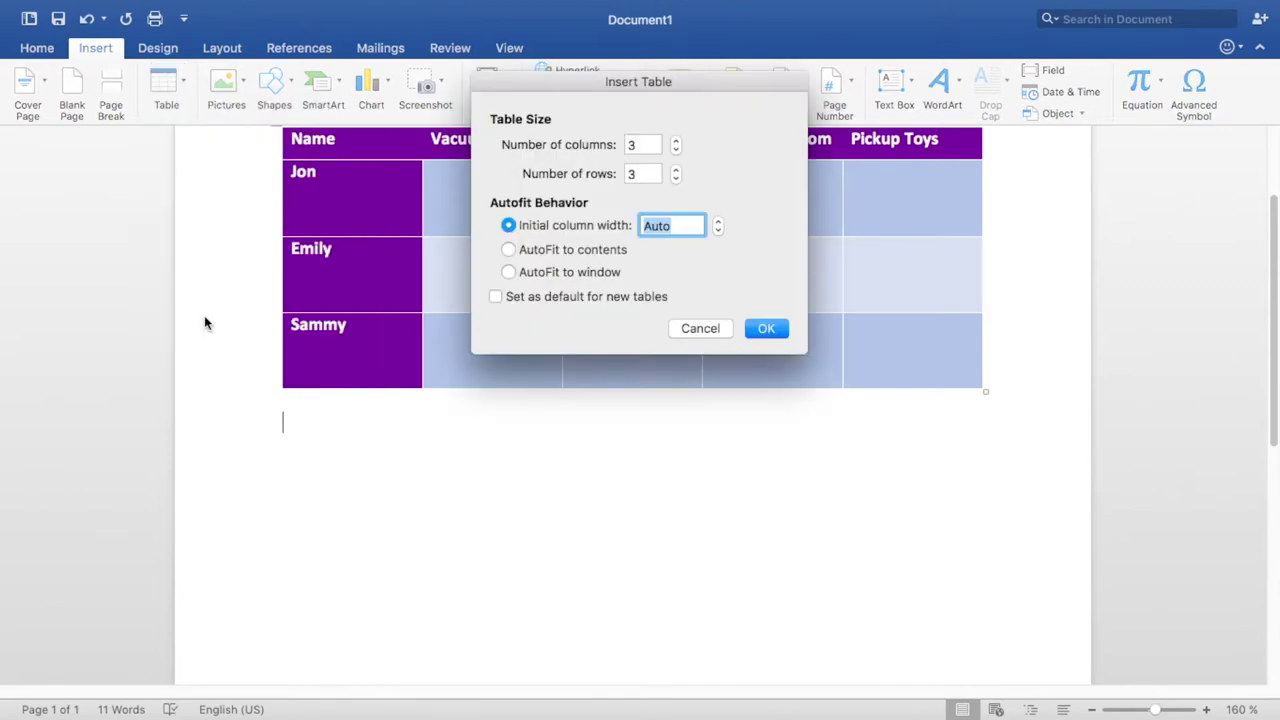
click(677, 143)
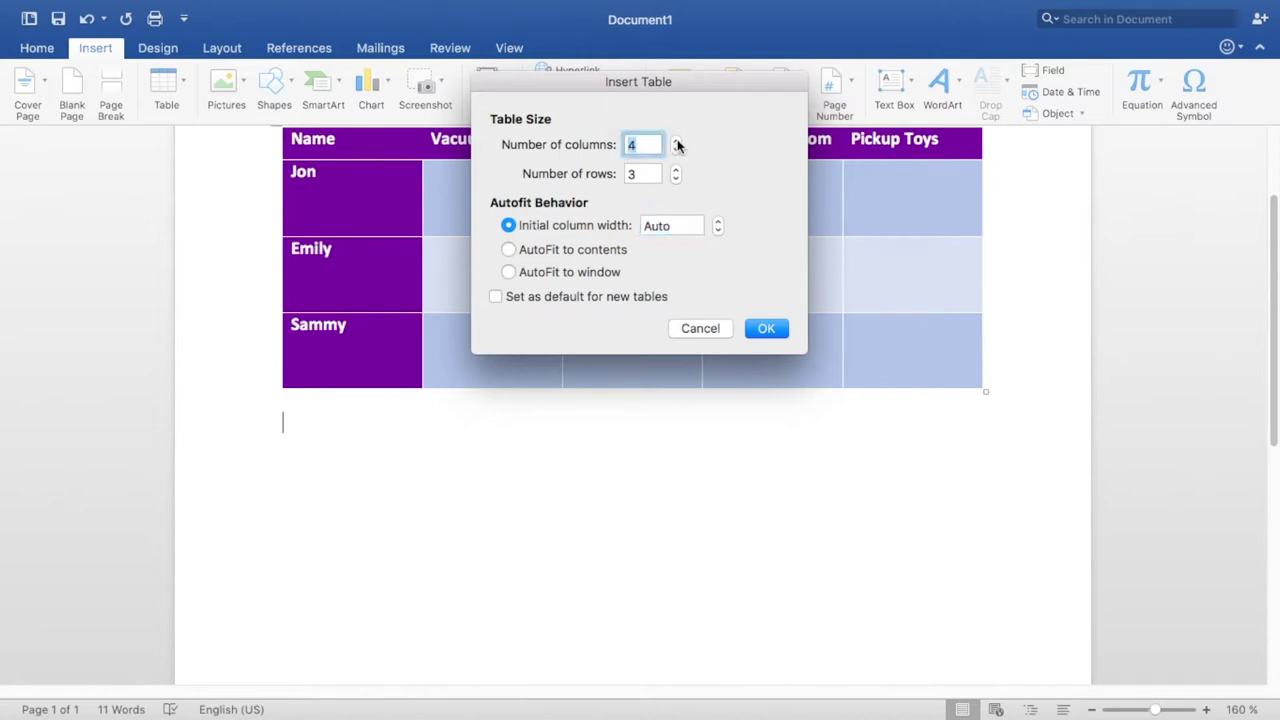
click(677, 143)
click(677, 143)
click(677, 170)
click(677, 170)
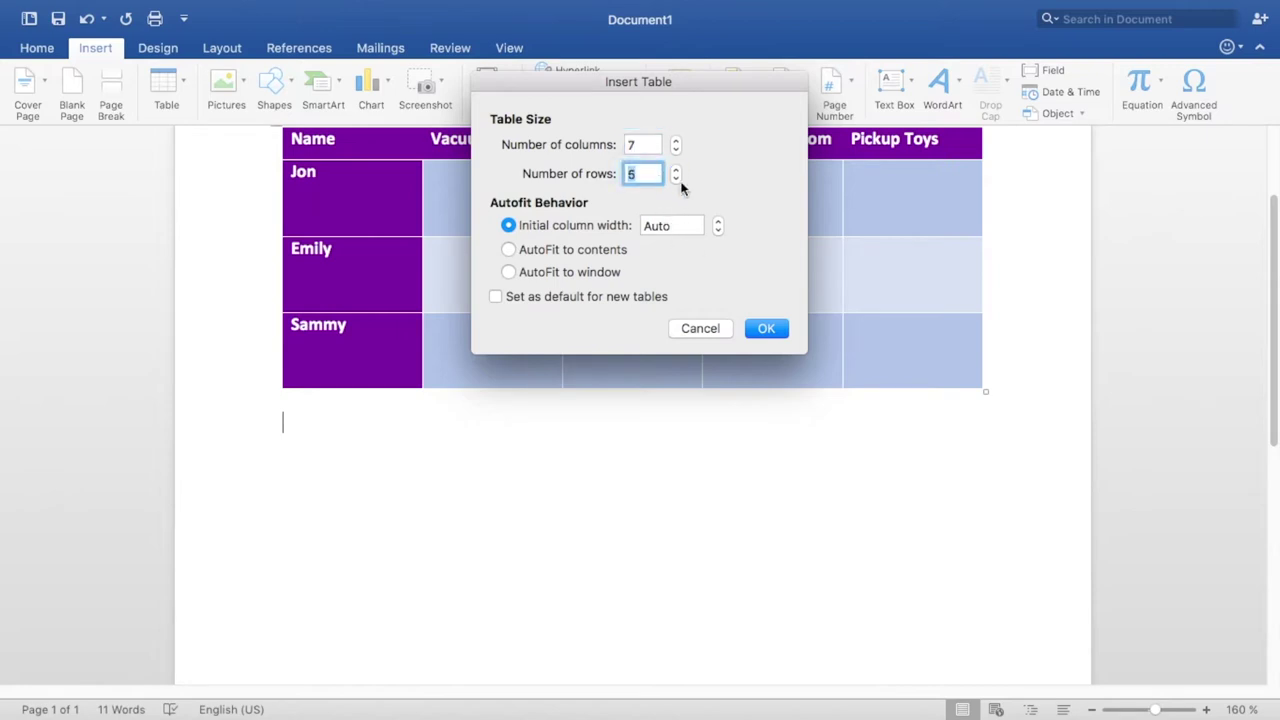
click(768, 330)
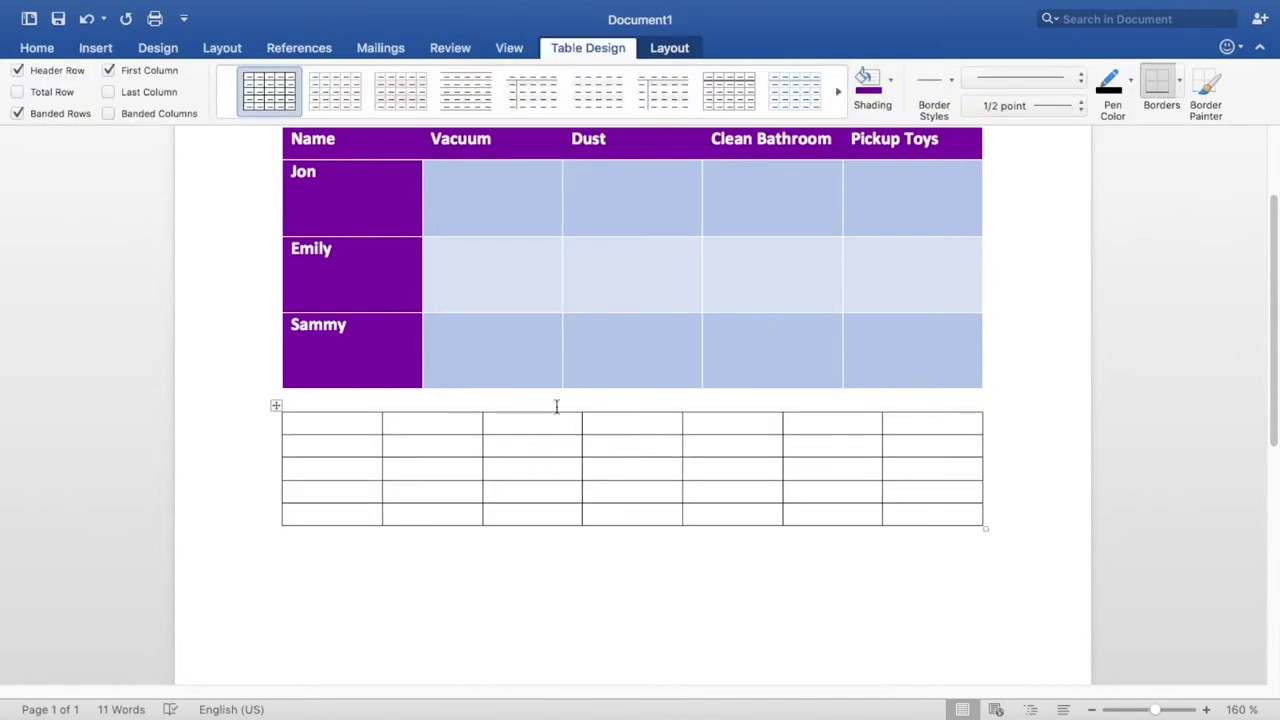
click(320, 400)
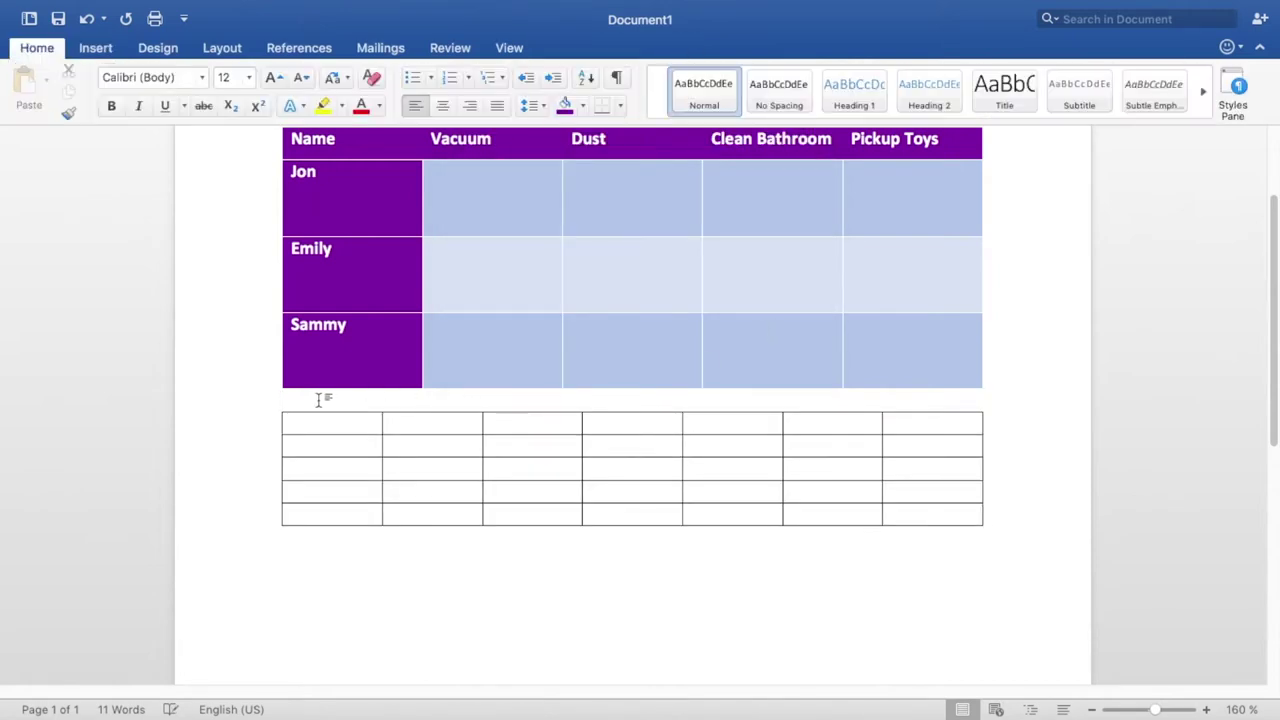
Step: Add a blank line above the new table and label its columns Sunday through Saturday
key(Return)
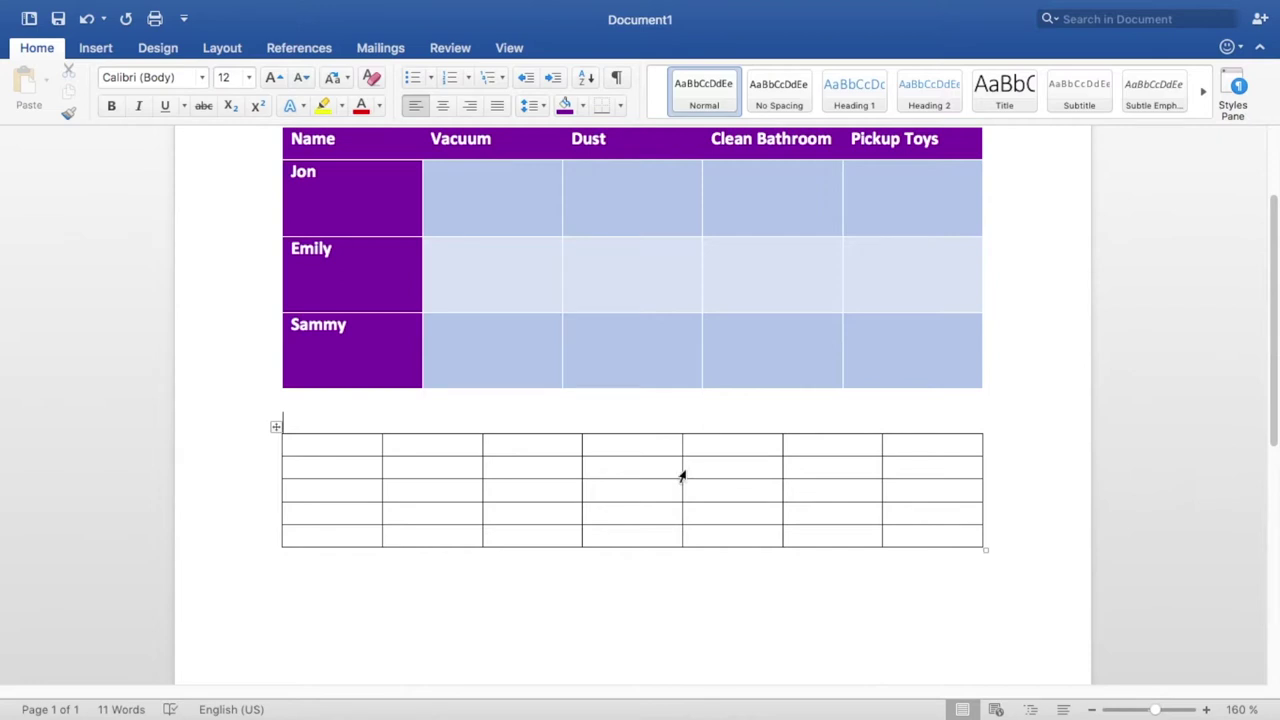
click(358, 444)
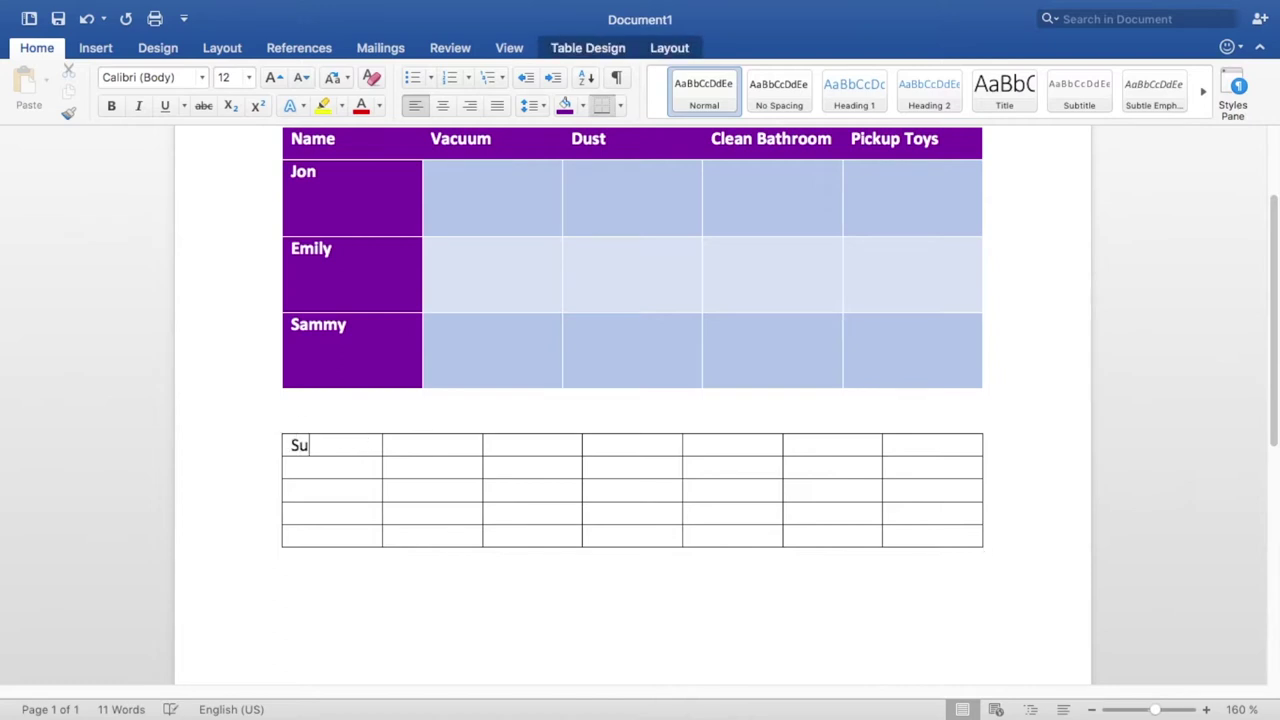
text(nday)
key(Tab)
text(Monday)
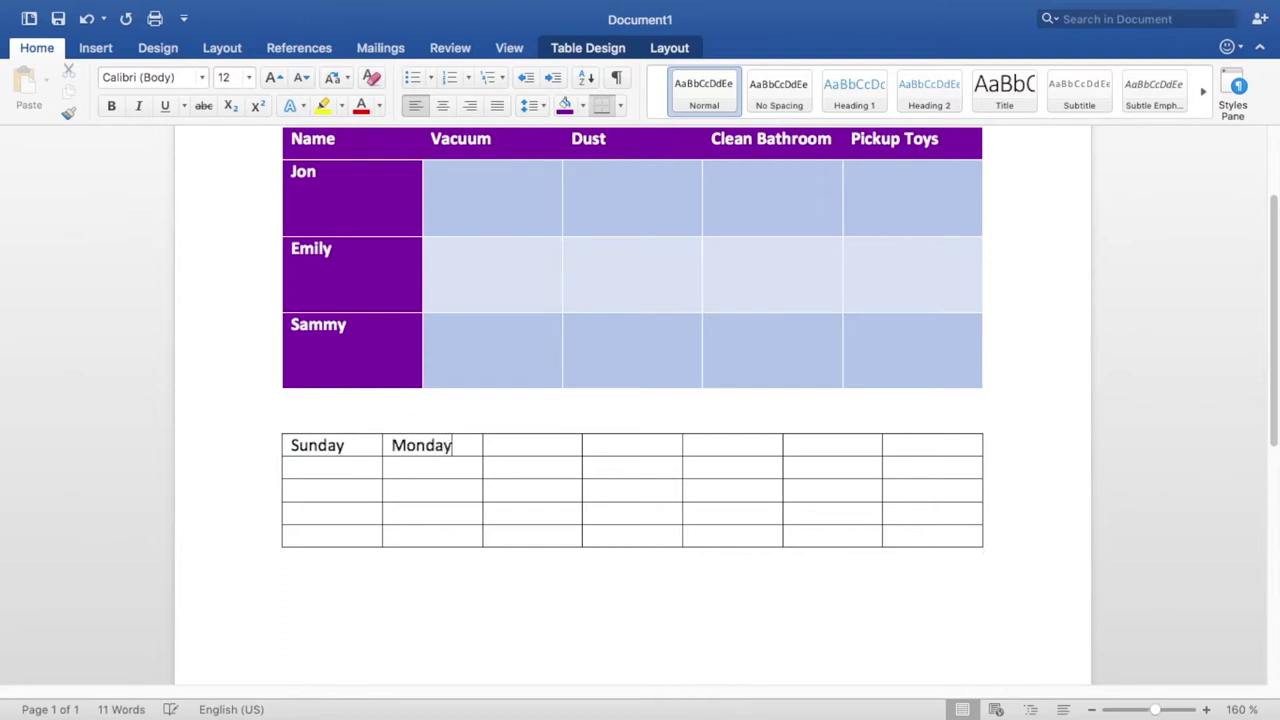
key(Tab)
text(Tuesday)
key(Tab)
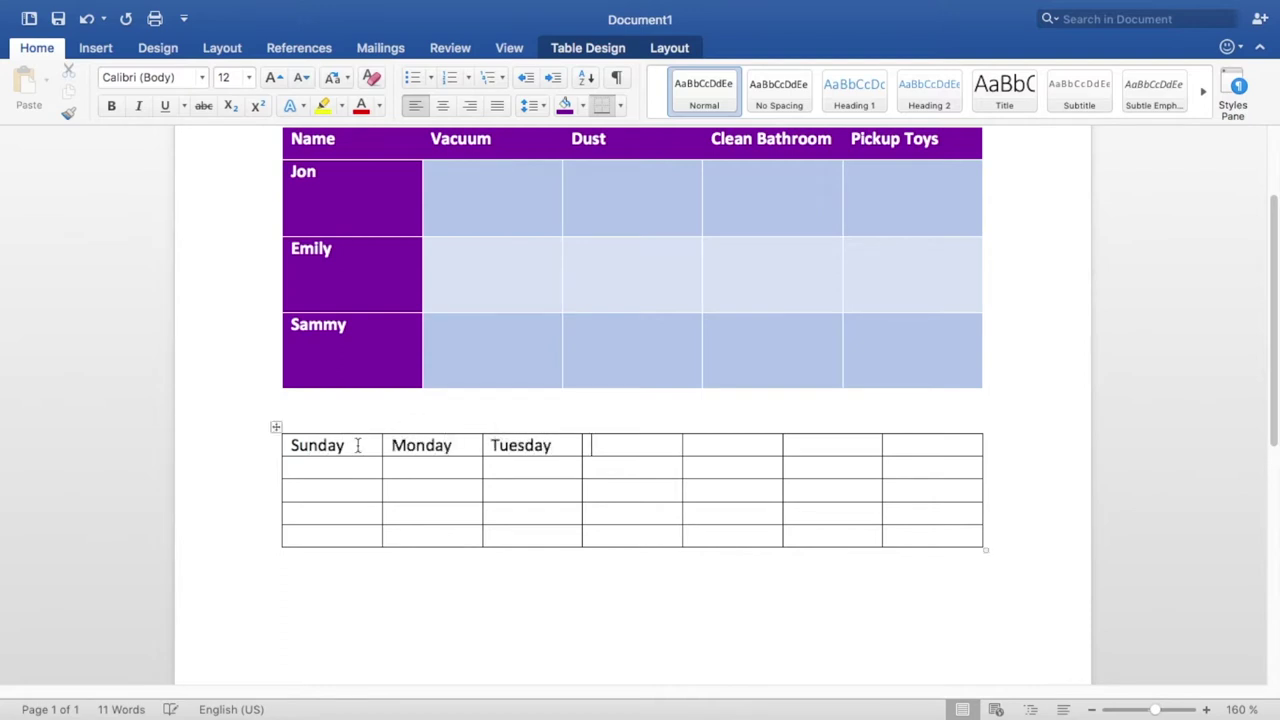
text(Wednesda)
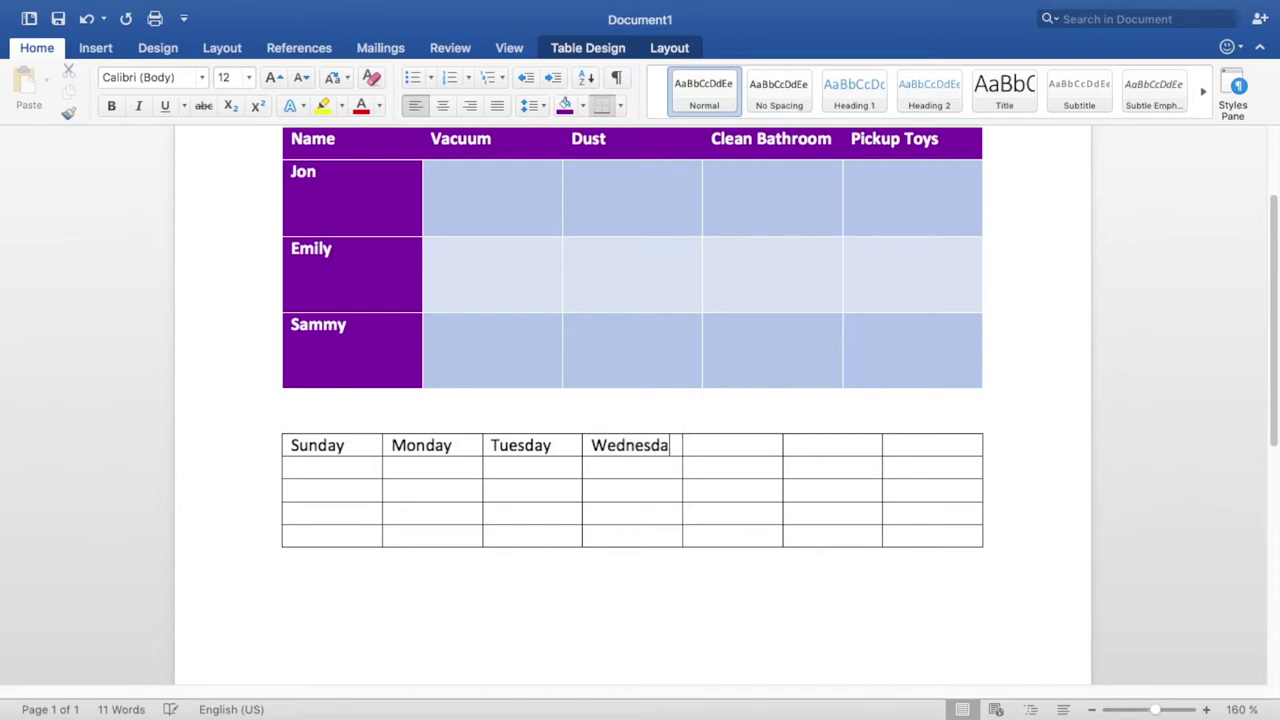
text(y)
key(Tab)
text(Thursday)
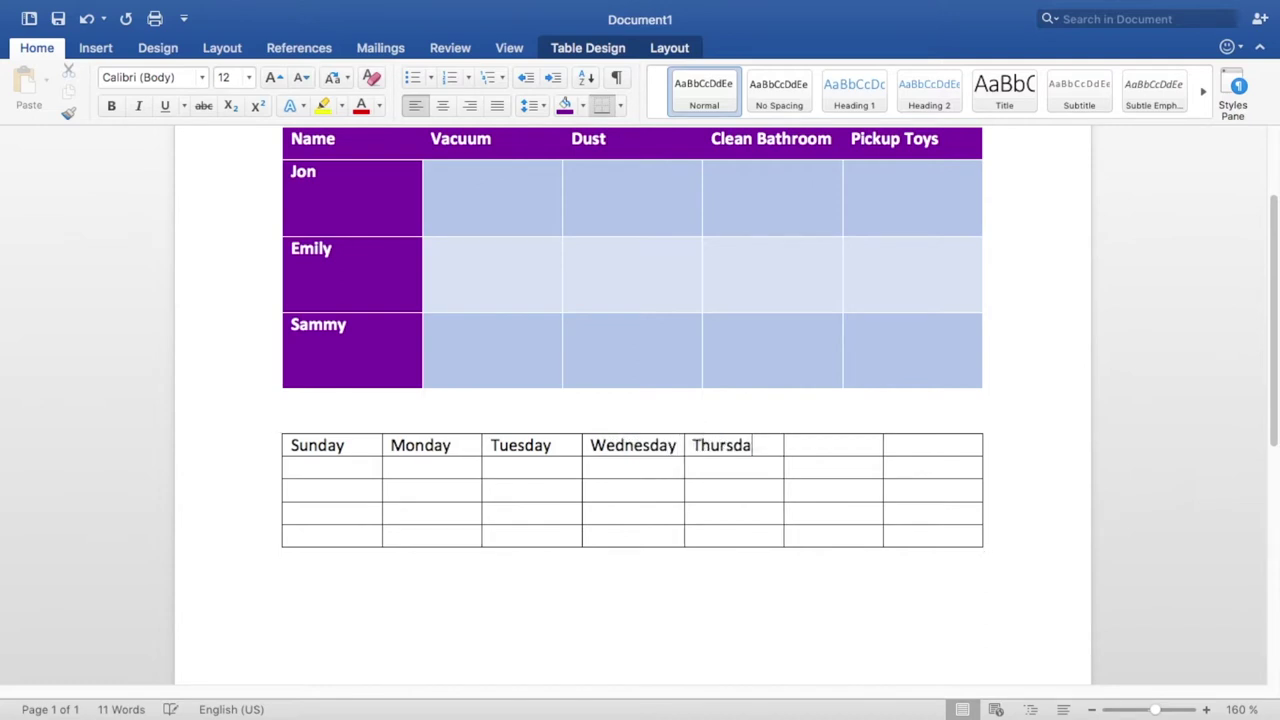
key(Tab)
text(Friday)
key(Tab)
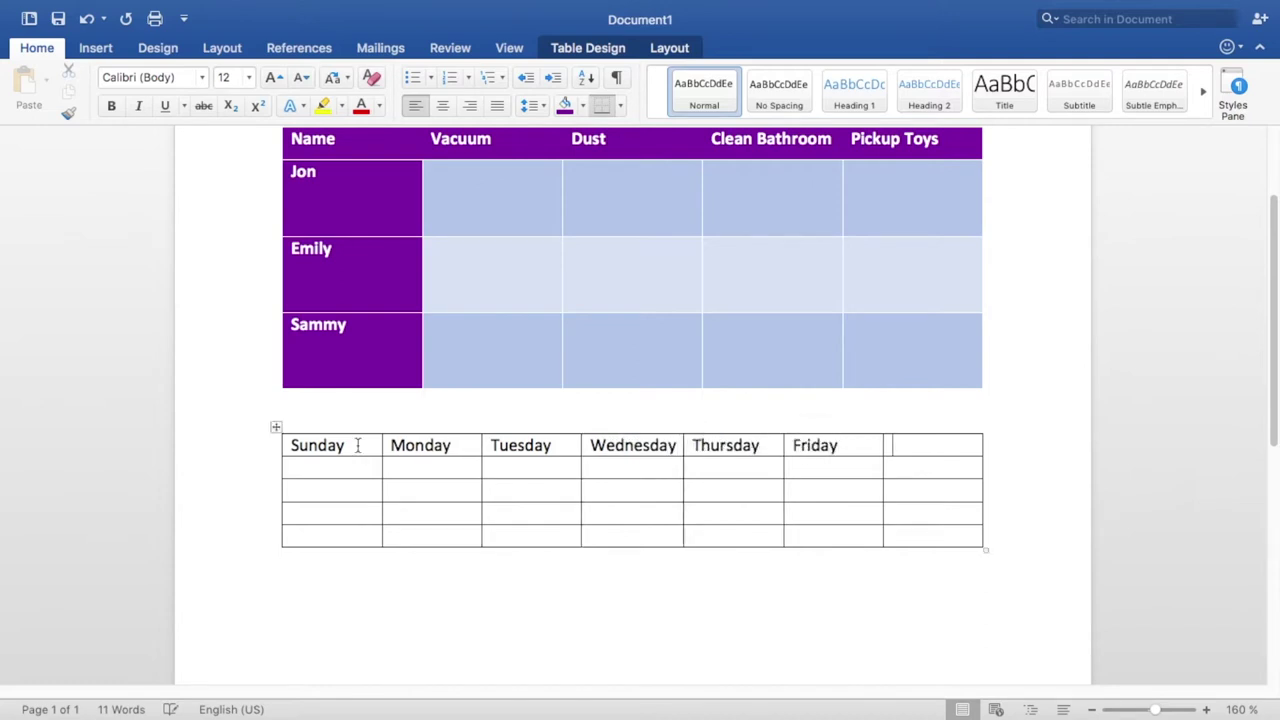
text(Saturday)
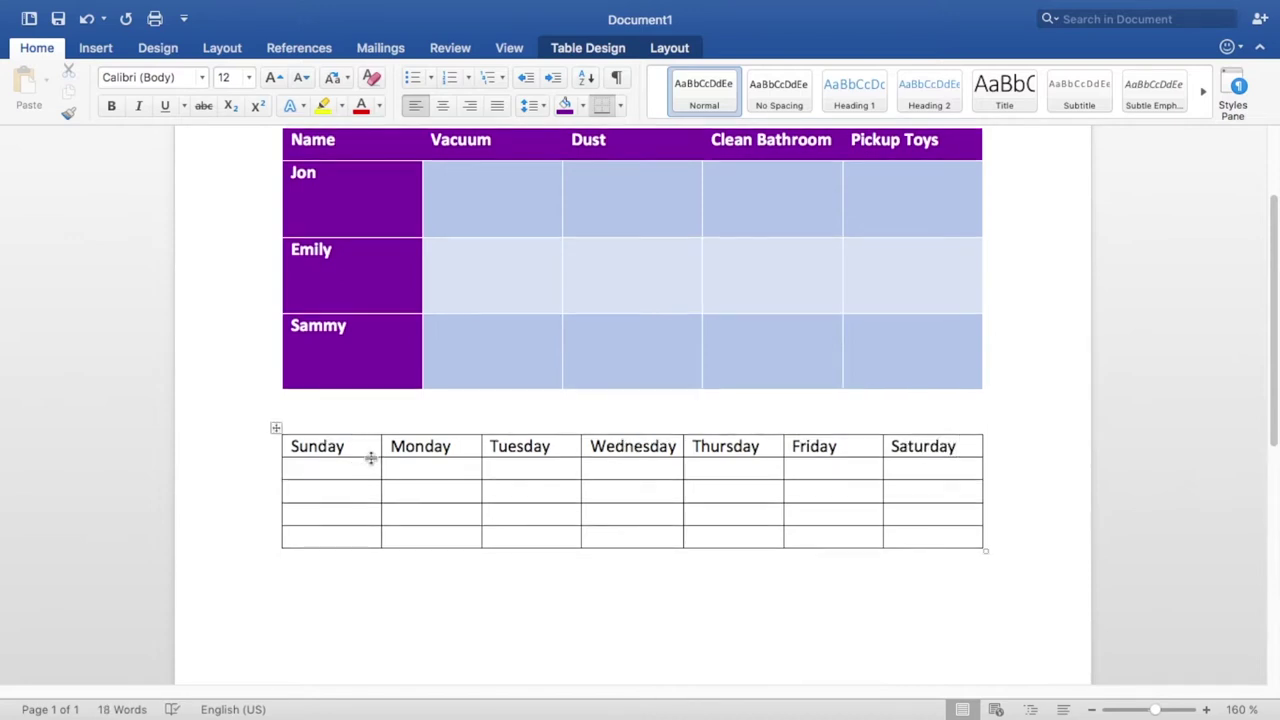
Step: Enter the date 1 in the cell under Saturday
click(921, 471)
text(1)
click(247, 451)
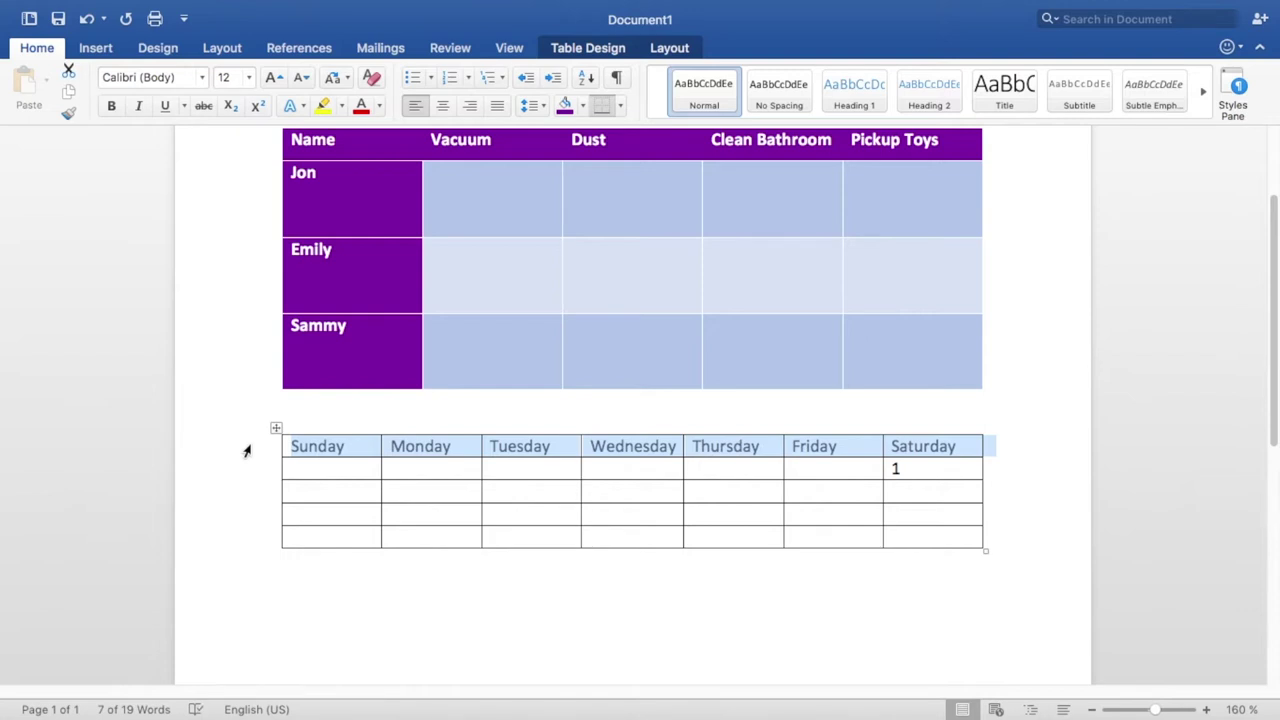
Step: Insert a row above the day names and merge it into one cell
click(668, 46)
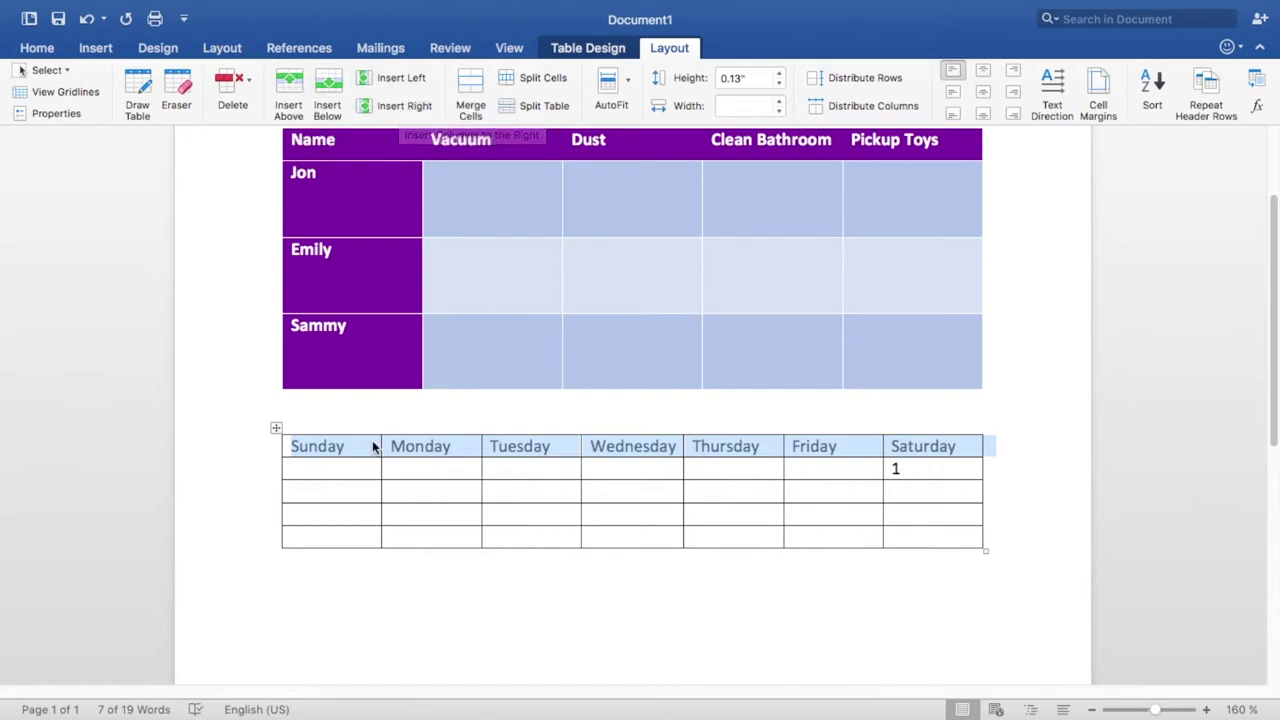
click(289, 88)
click(492, 448)
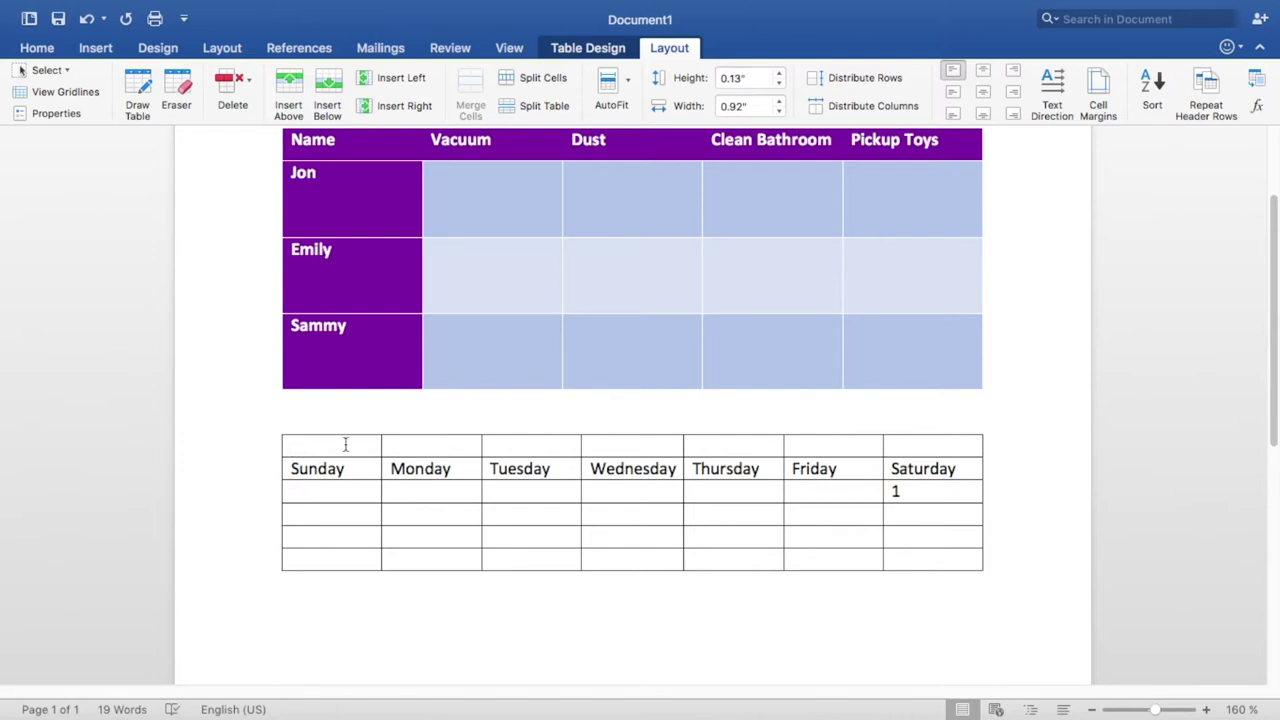
drag(345, 444, 914, 446)
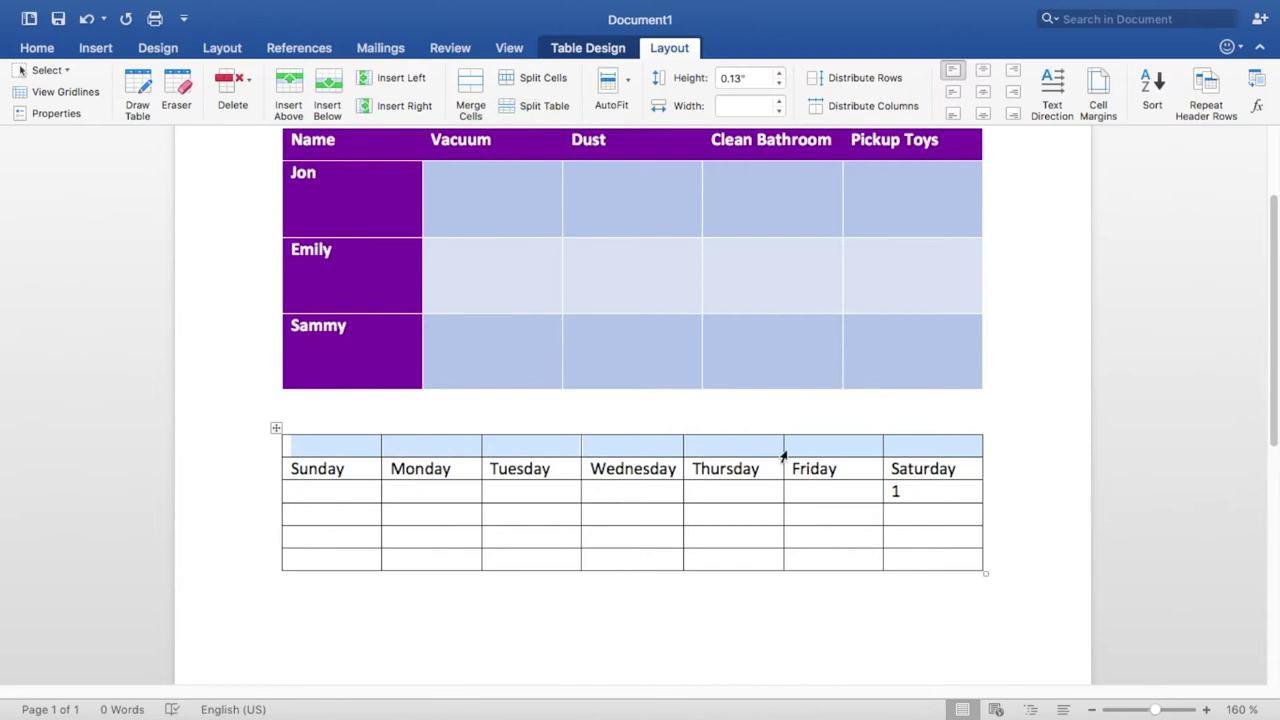
click(463, 88)
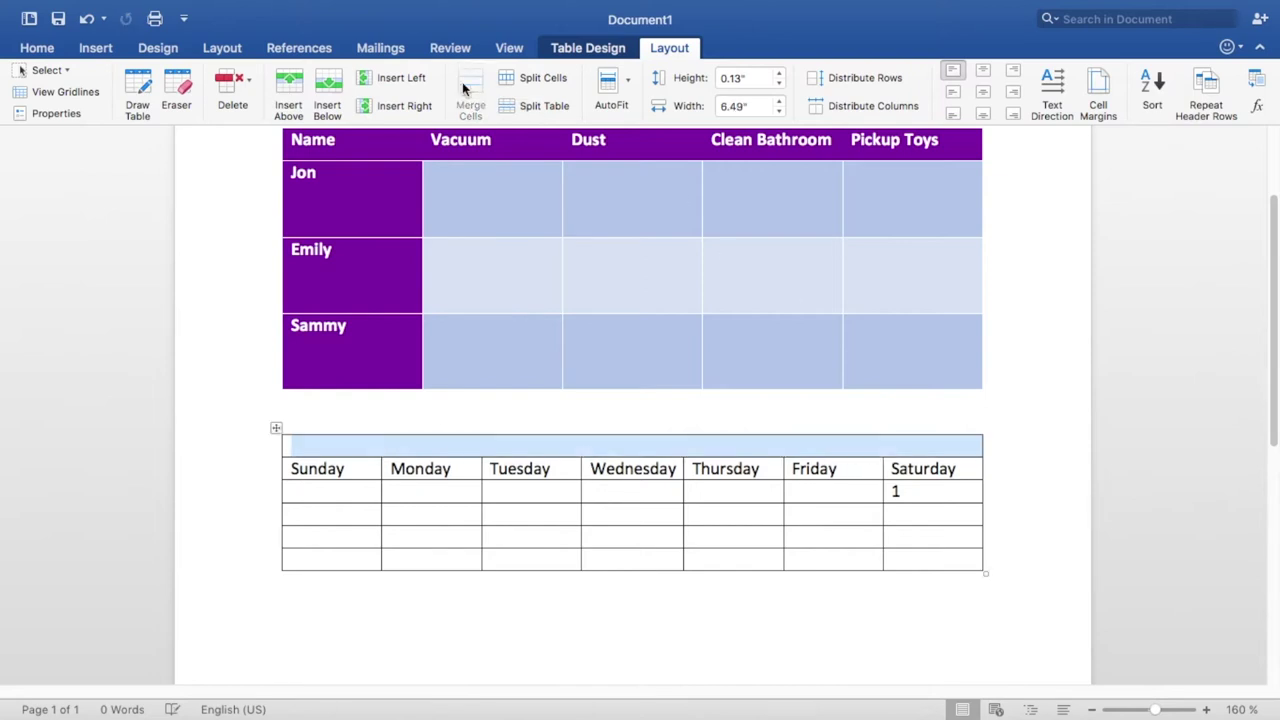
Step: Type 'July 2017' in the merged row and centre it
click(610, 446)
text(Ju)
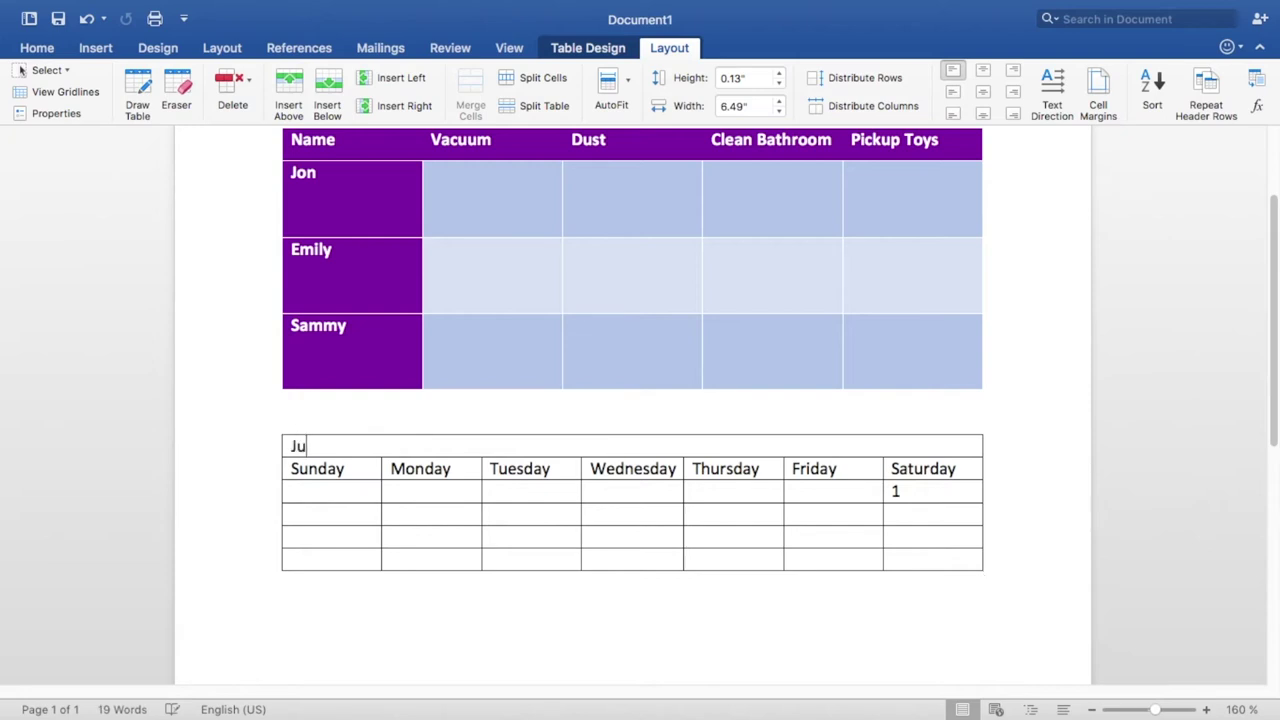
text(ly 2017)
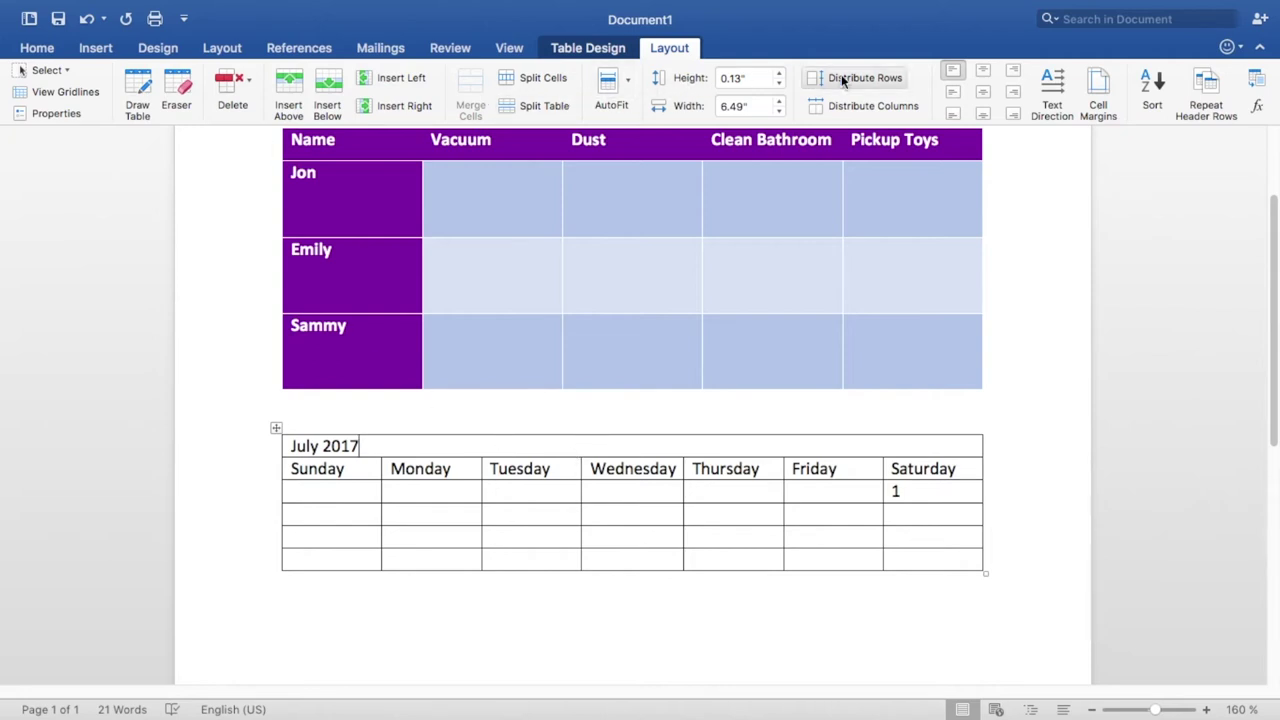
click(983, 74)
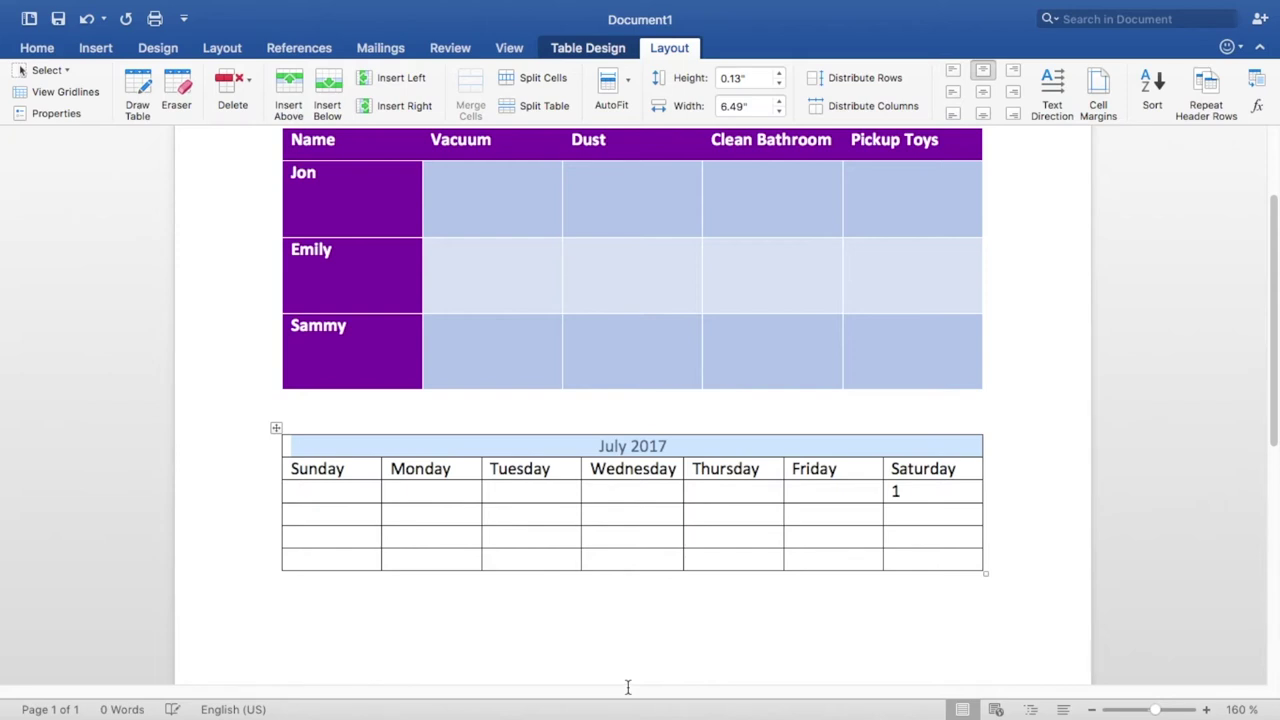
click(341, 515)
Step: Enter dates 2 through 9 into the first week's calendar cells
text(2)
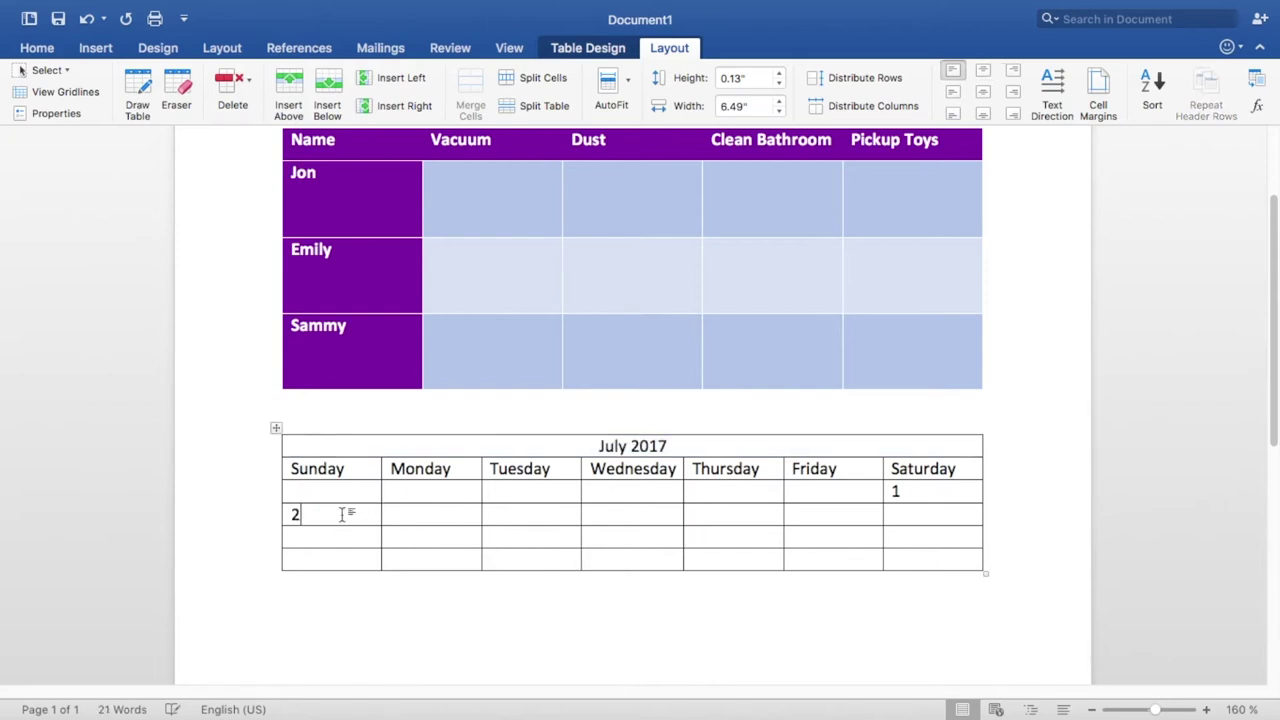
key(Tab)
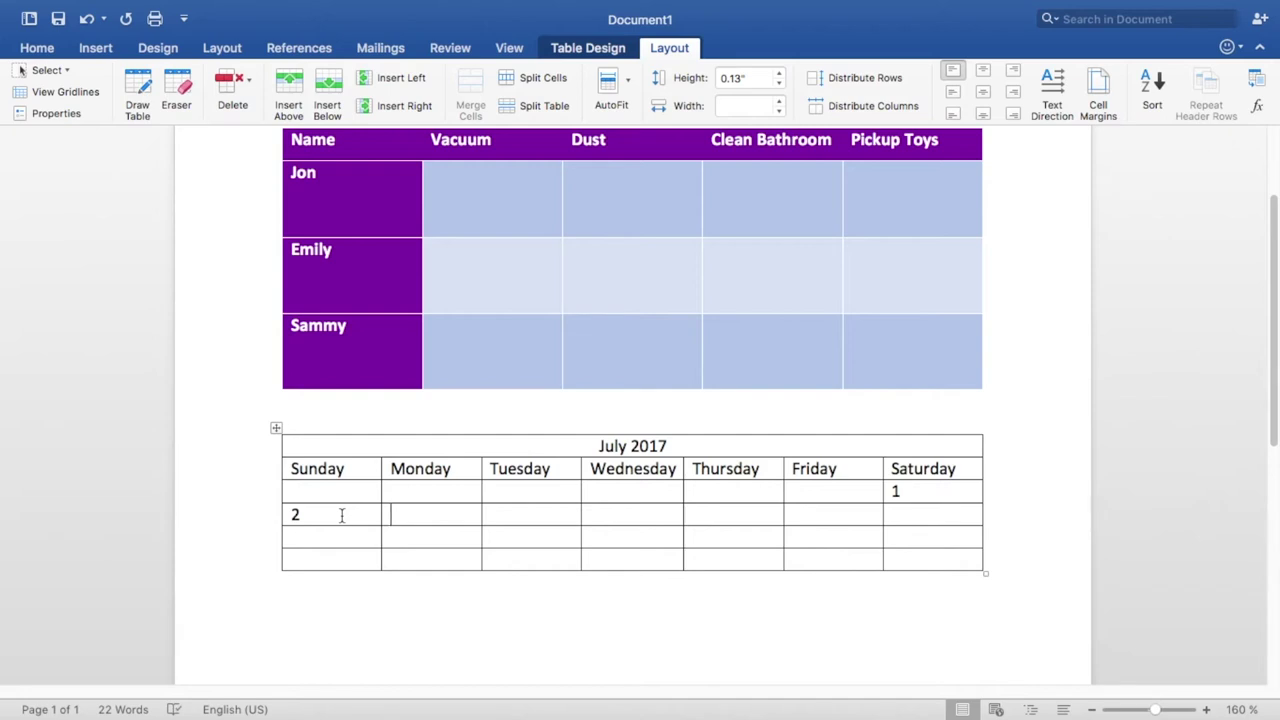
text(3)
key(Tab)
text(4)
key(Tab)
text(5)
key(Tab)
text(6)
key(Tab)
text(7)
key(Tab)
text(8)
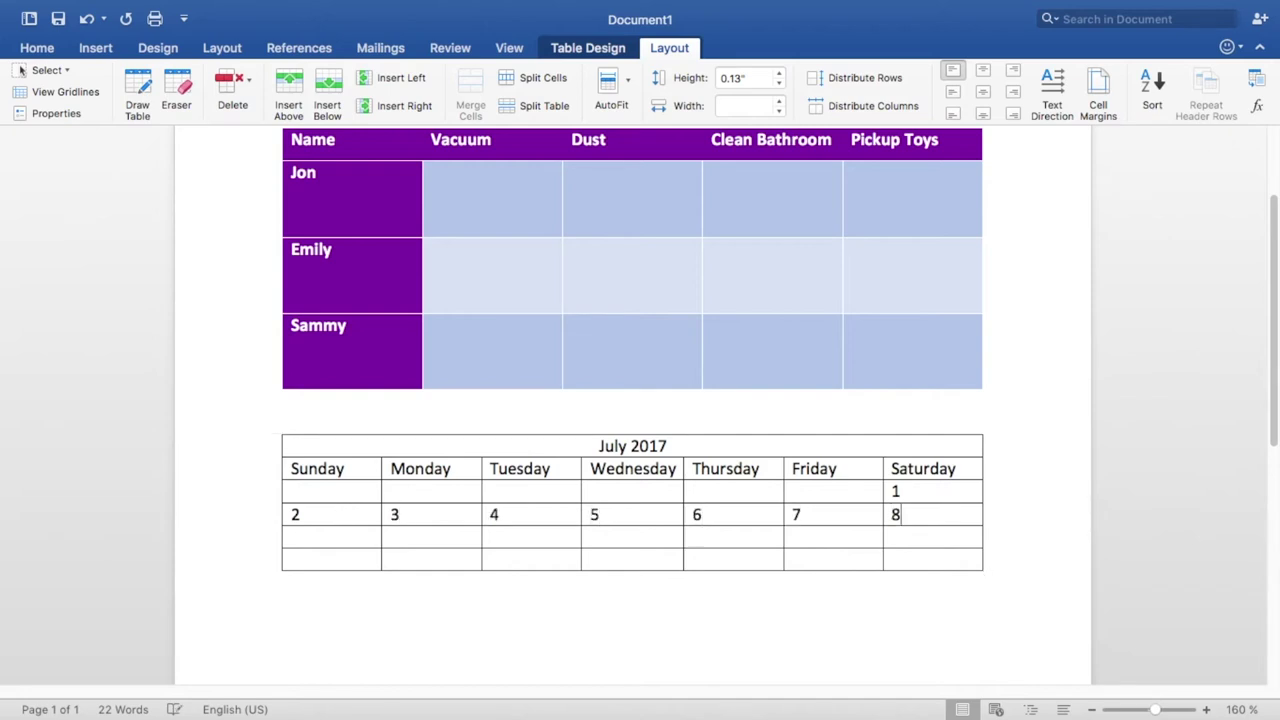
key(Tab)
text(9)
Step: Fill in dates 10 through 16 across the next week's cells
key(Tab)
text(1)
key(Tab)
key(Left)
text(0)
key(Tab)
text(11)
key(Tab)
text(12)
key(Tab)
text(13)
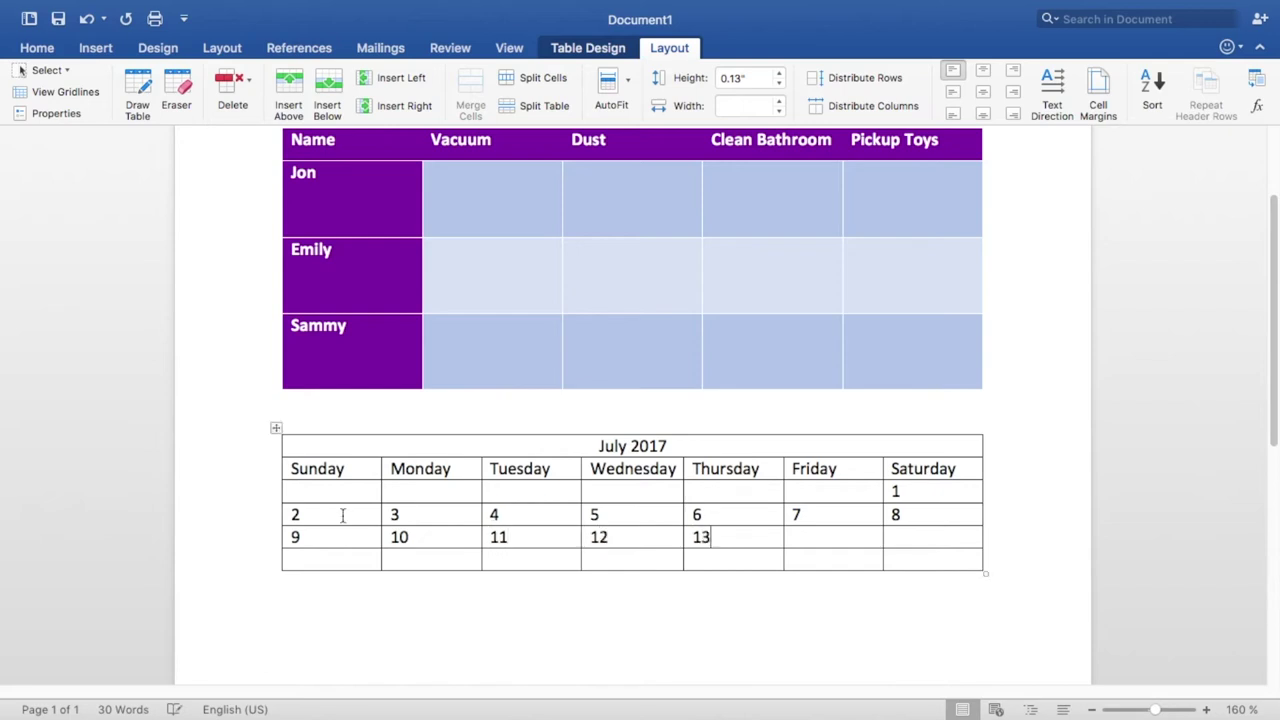
key(Tab)
text(14)
key(Tab)
text(15)
key(Tab)
text(16)
Step: Enter dates 17 through 22 in the following row
key(Tab)
text(17)
key(Tab)
text(18)
key(Tab)
text(19)
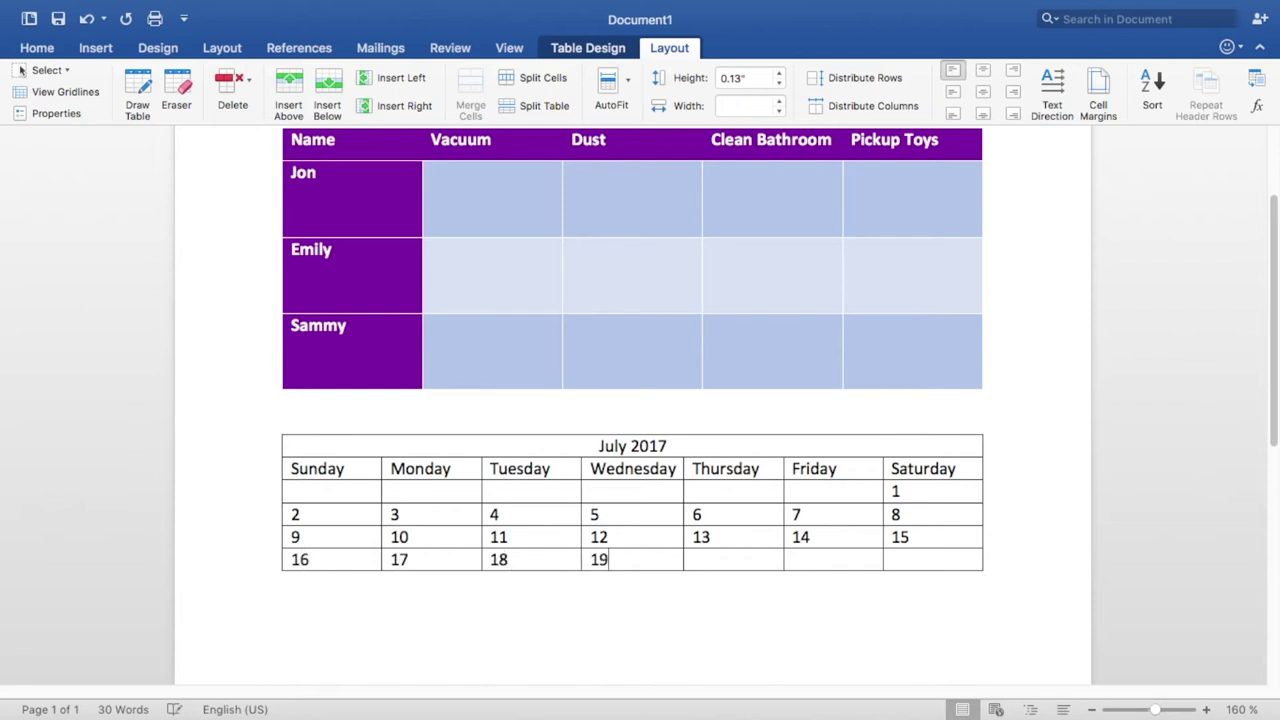
key(Tab)
text(20)
key(Tab)
text(21)
key(Tab)
text(22)
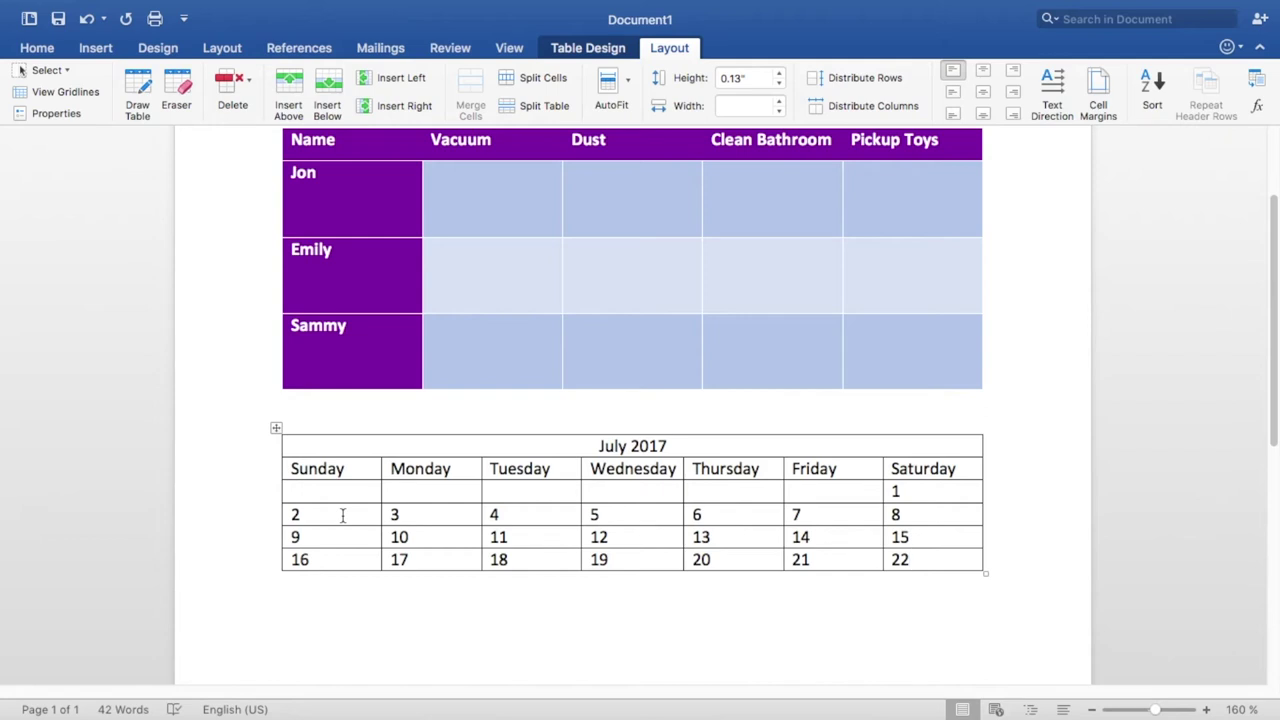
Step: Add a new bottom row and fill it with dates 23 through 29
key(Tab)
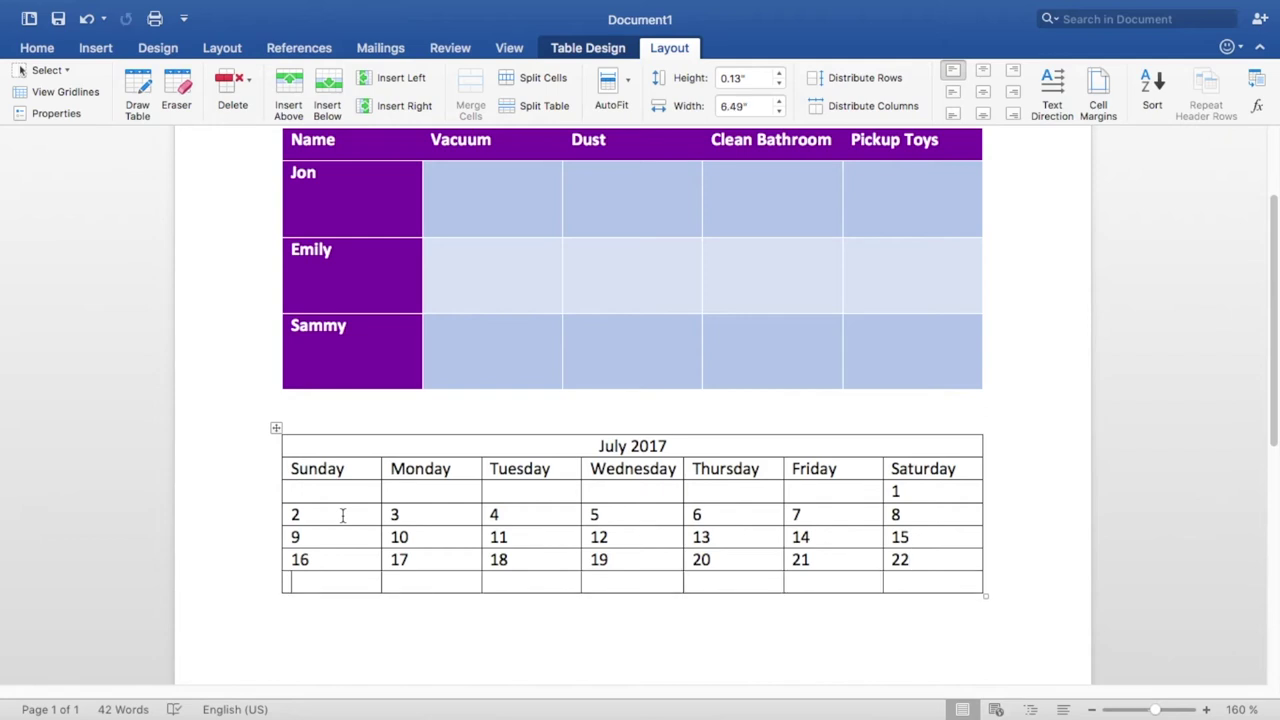
text(23)
key(Tab)
text(24)
key(Tab)
text(2)
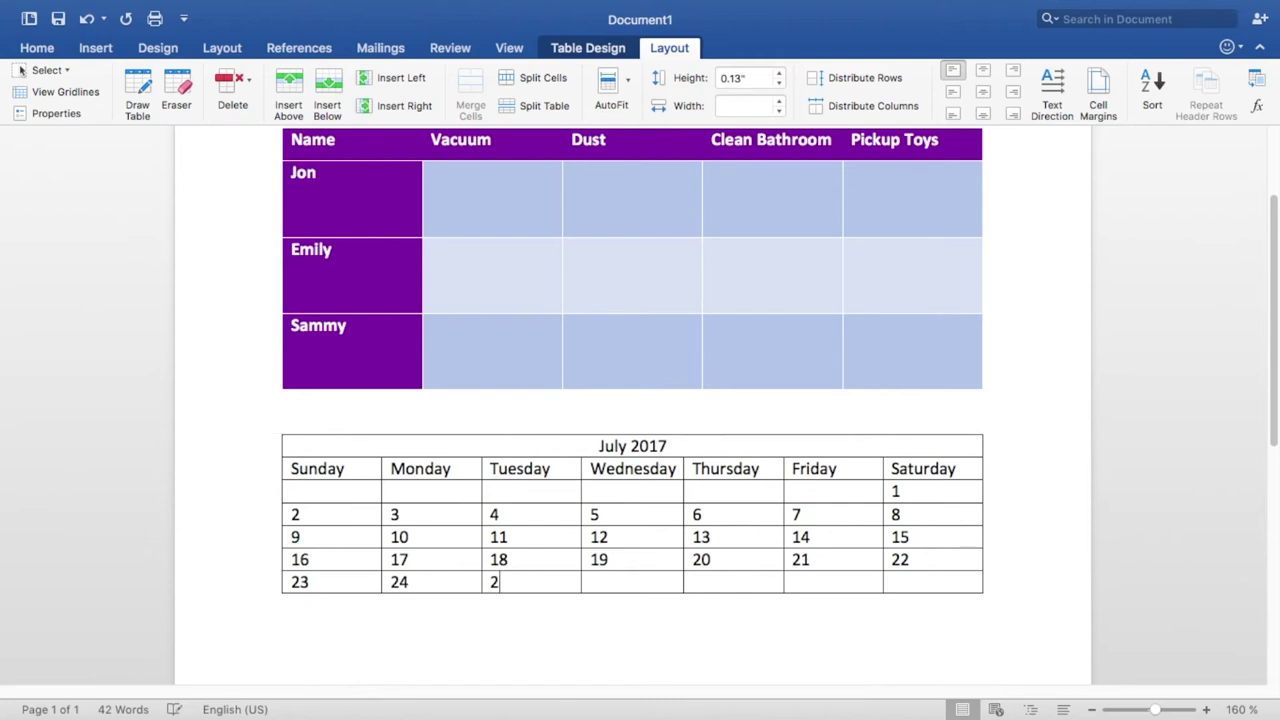
text(5)
key(Tab)
text(26)
key(Tab)
text(27)
key(Tab)
text(28)
key(Tab)
text(2)
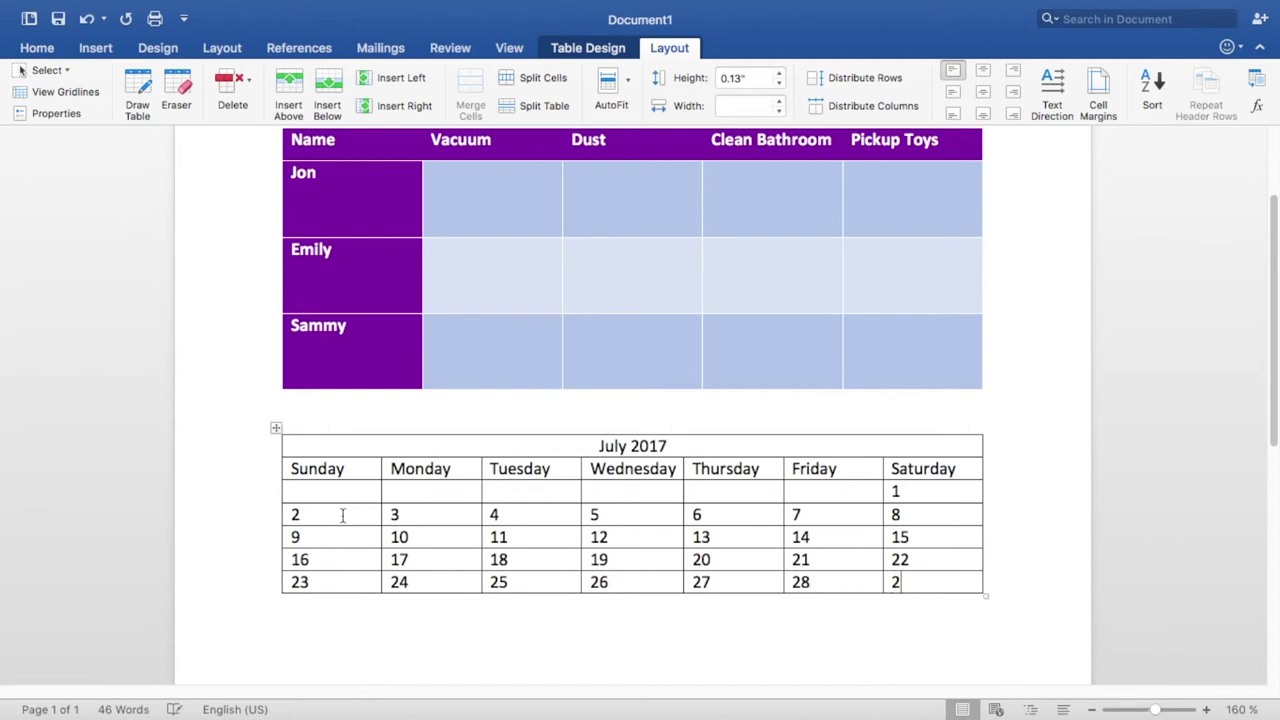
text(9)
Step: Add a final row holding dates 30 and 31
key(Tab)
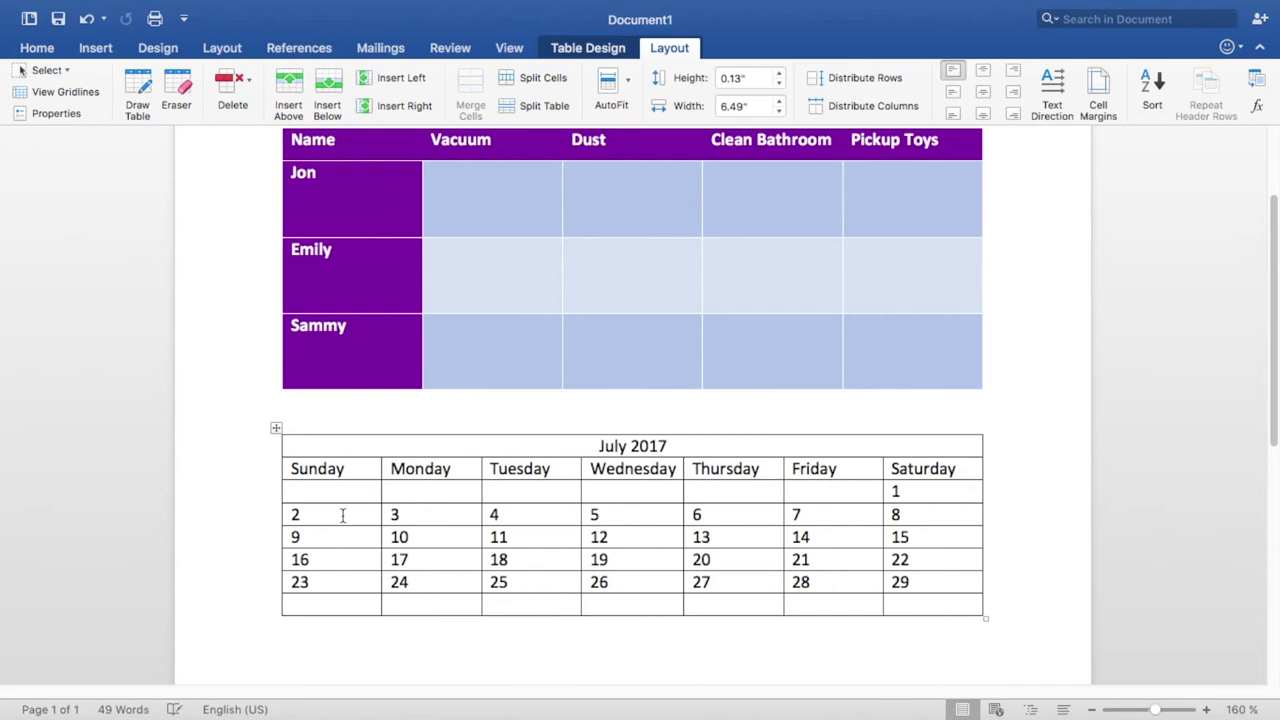
text(30)
key(Tab)
text(31)
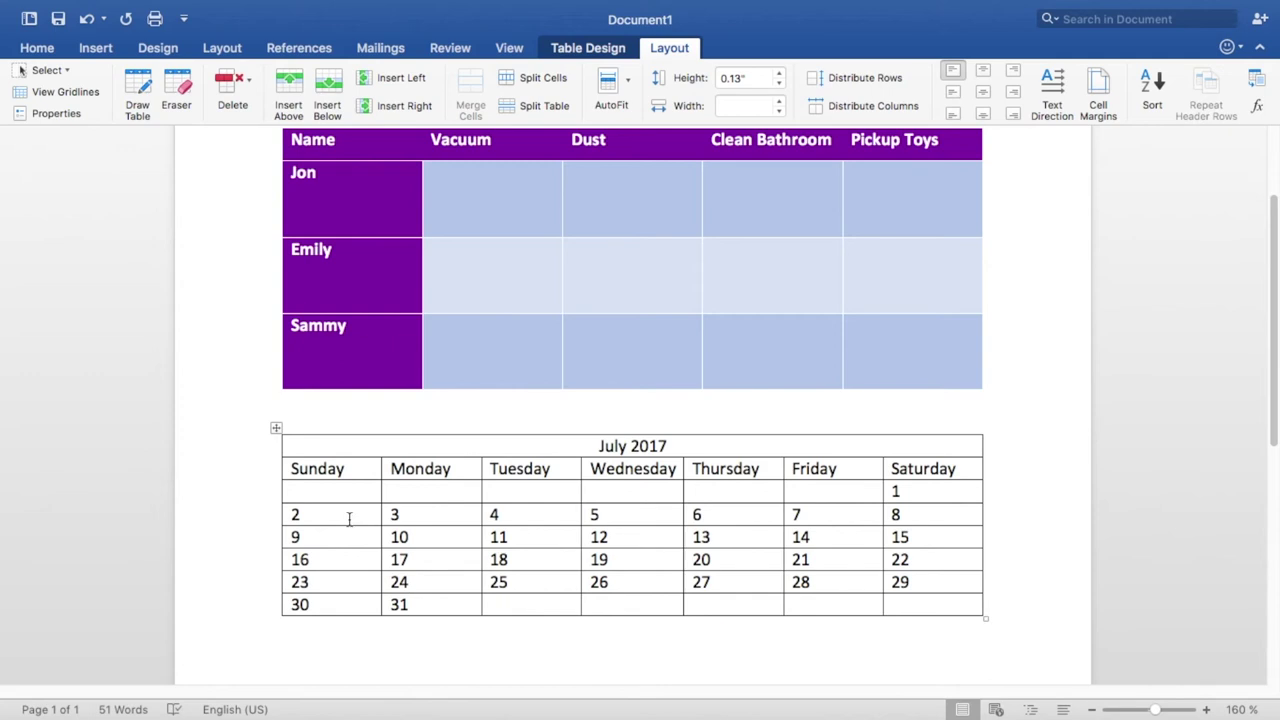
scroll(350, 517, down, 1)
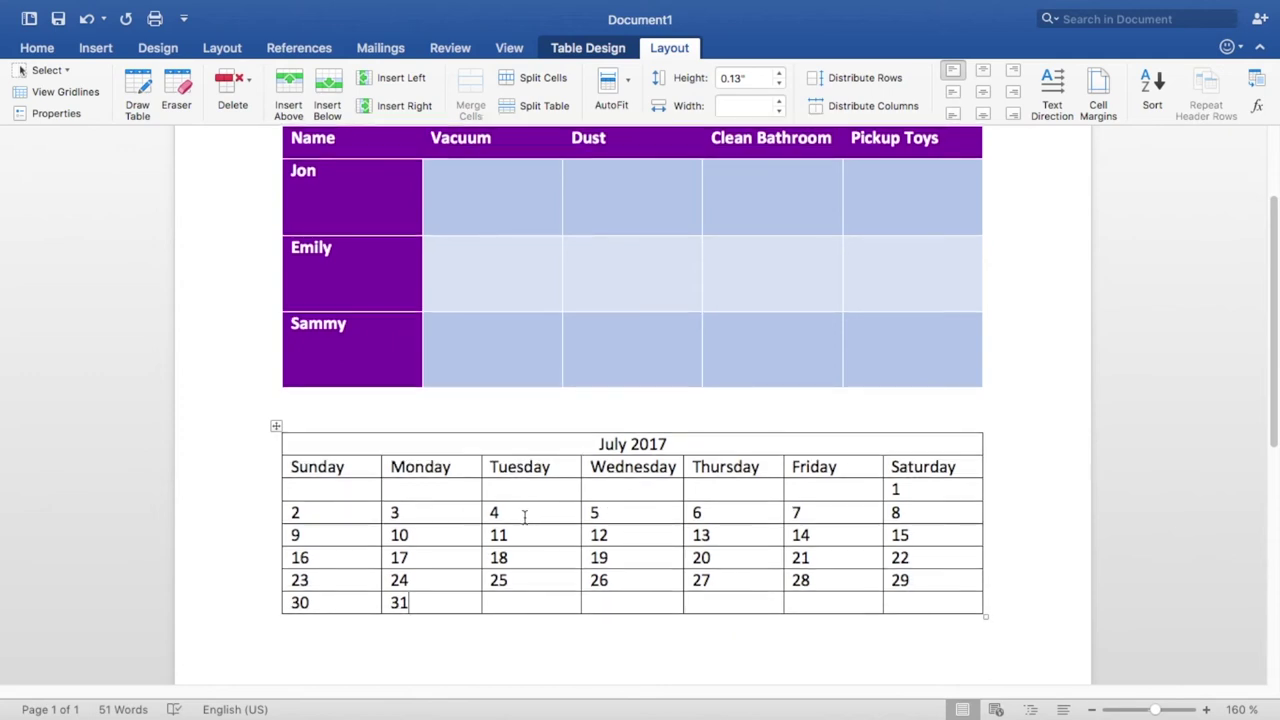
Step: Raise the height of the date rows, 1 through 31, to 1 inch
scroll(524, 516, down, 1)
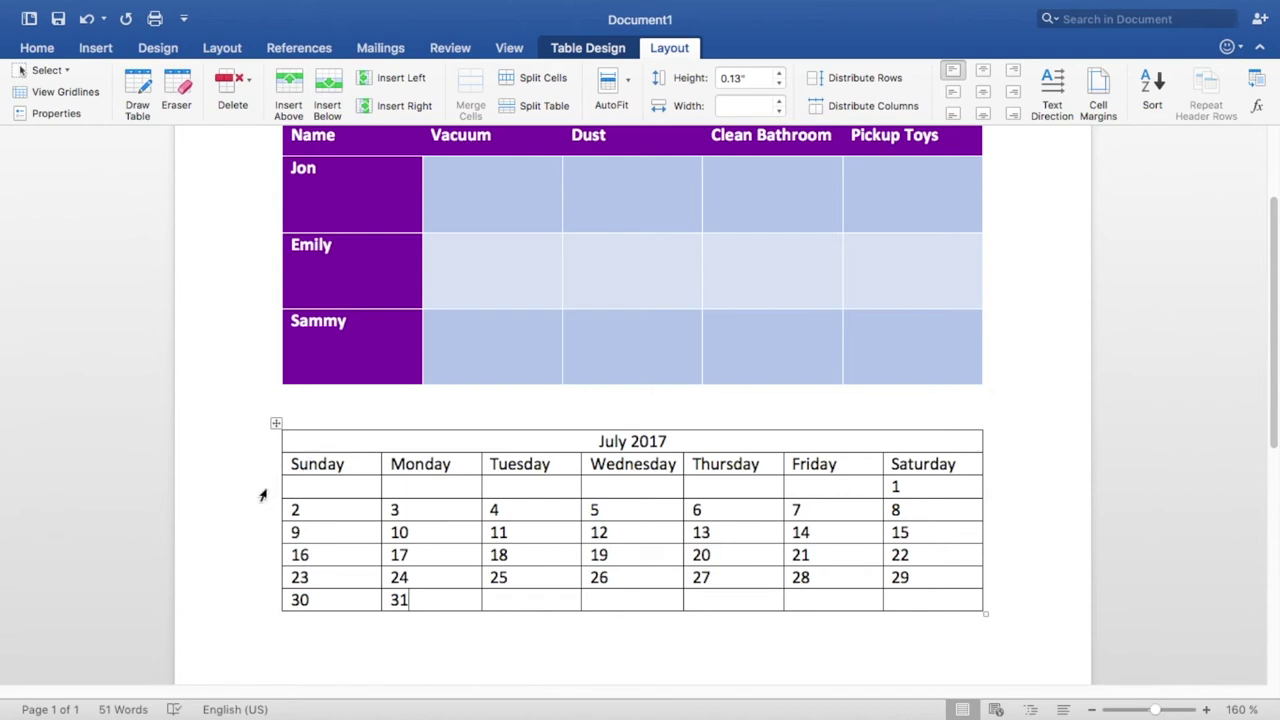
drag(252, 494, 260, 600)
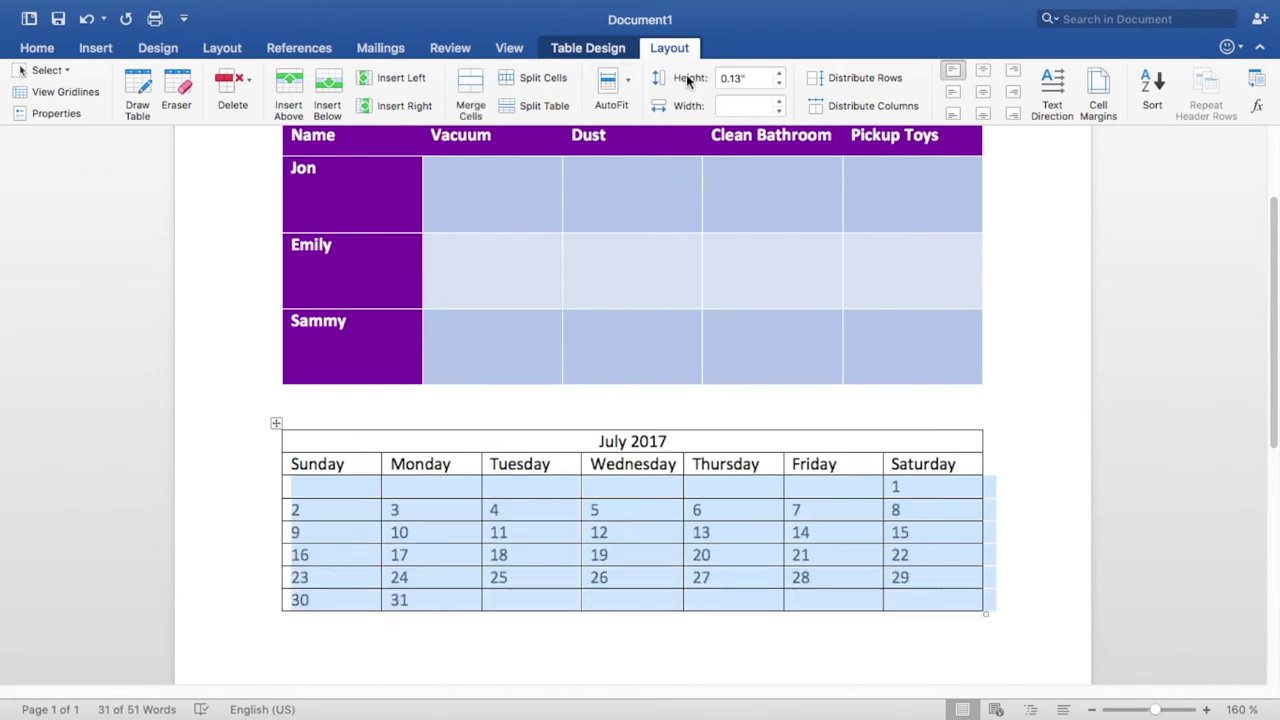
click(780, 72)
click(780, 72)
click(780, 72)
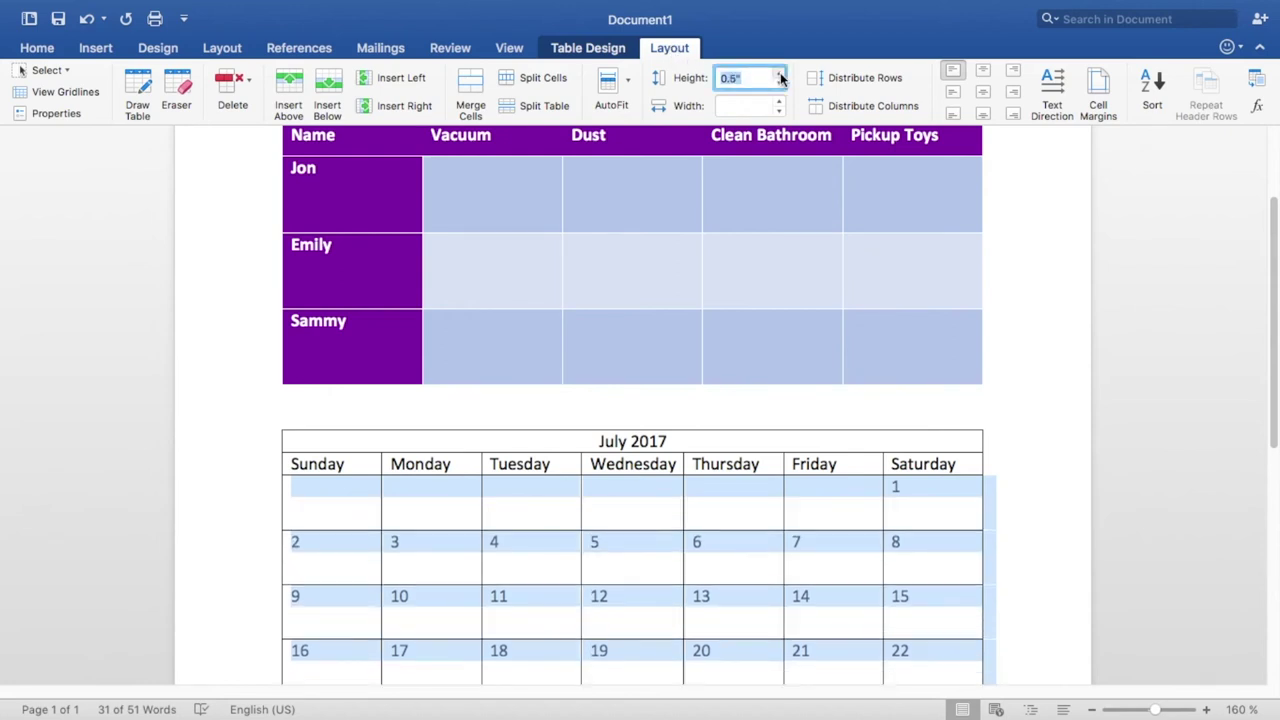
click(780, 72)
click(780, 72)
click(780, 72)
scroll(708, 565, down, 5)
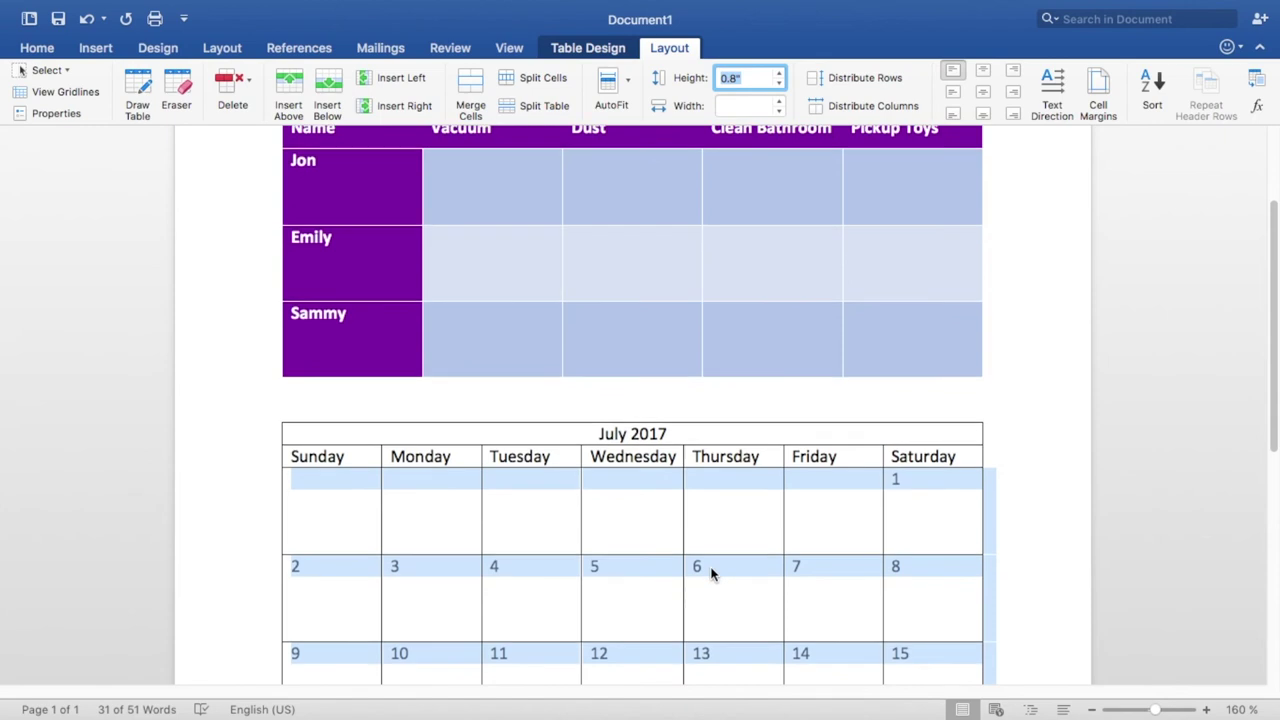
scroll(705, 550, down, 3)
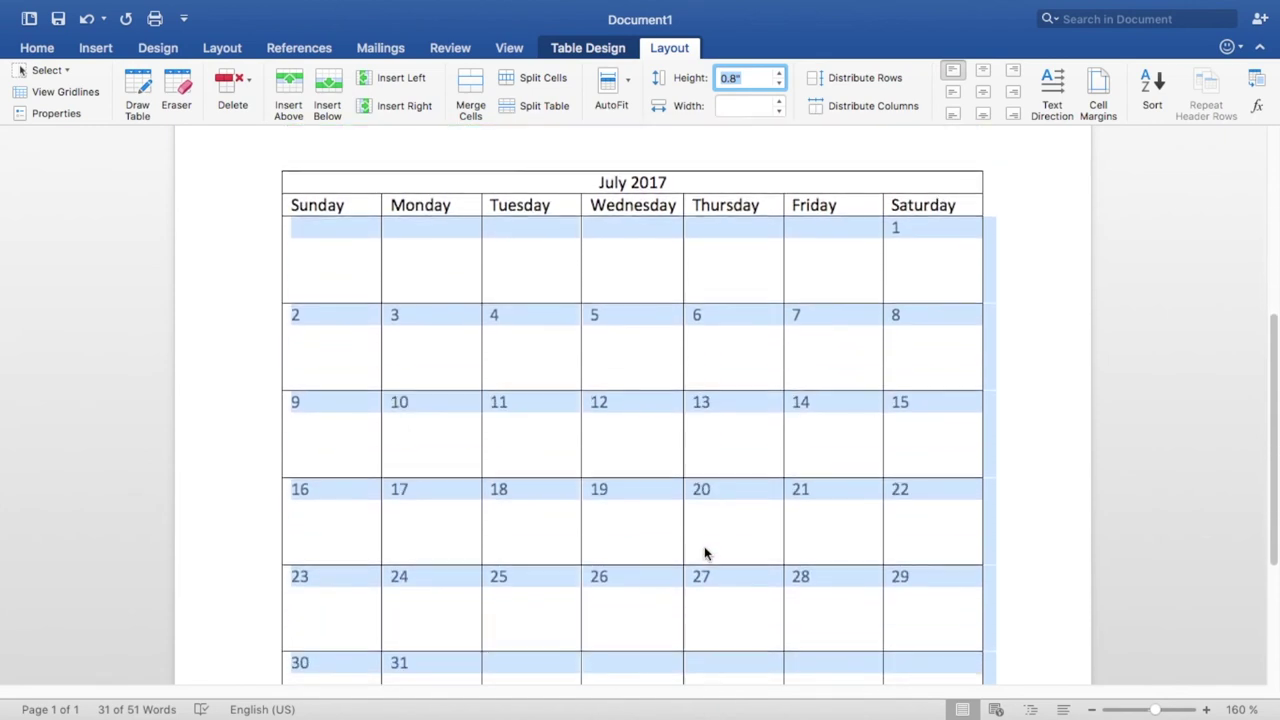
click(780, 72)
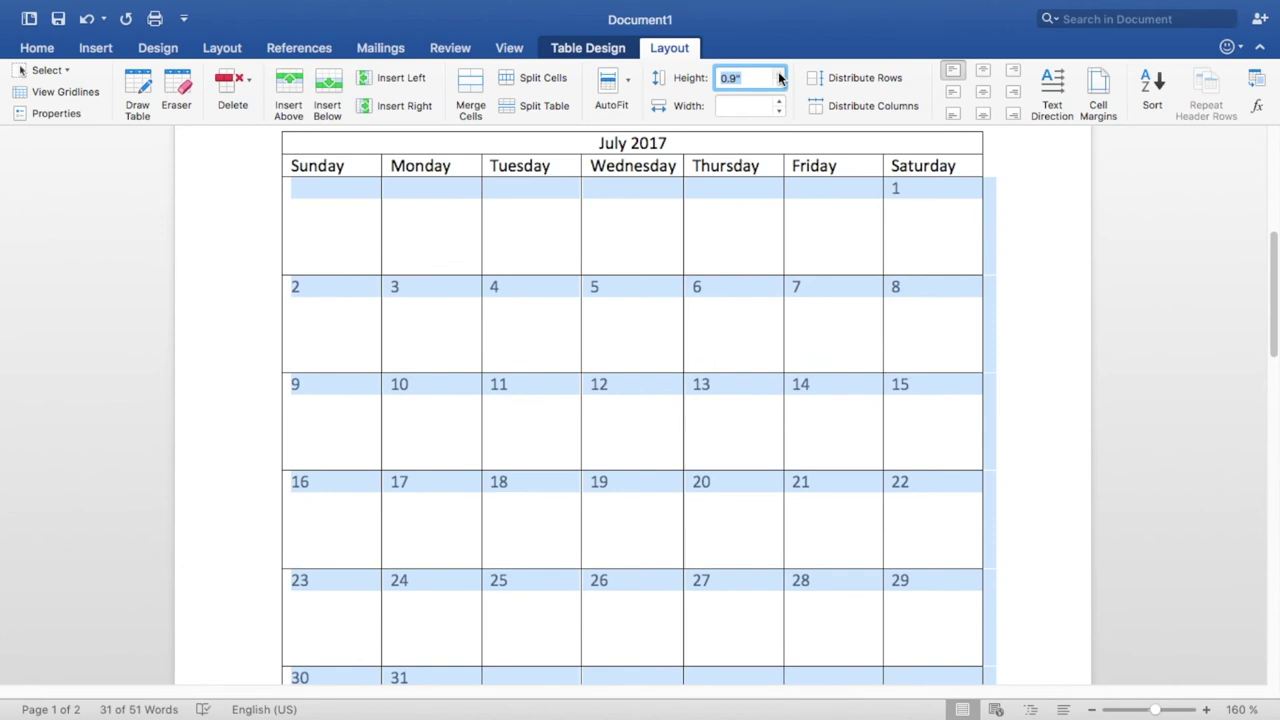
click(780, 72)
scroll(614, 368, down, 7)
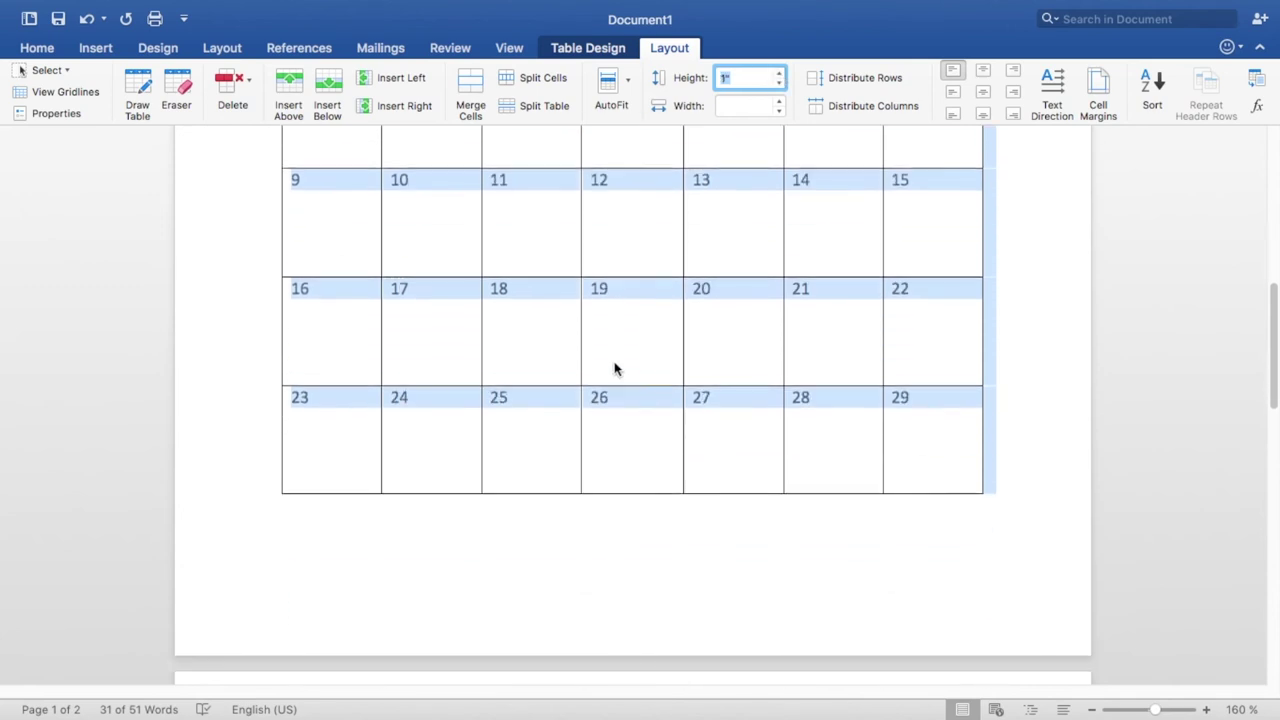
scroll(614, 368, up, 2)
scroll(614, 361, down, 10)
scroll(613, 370, up, 10)
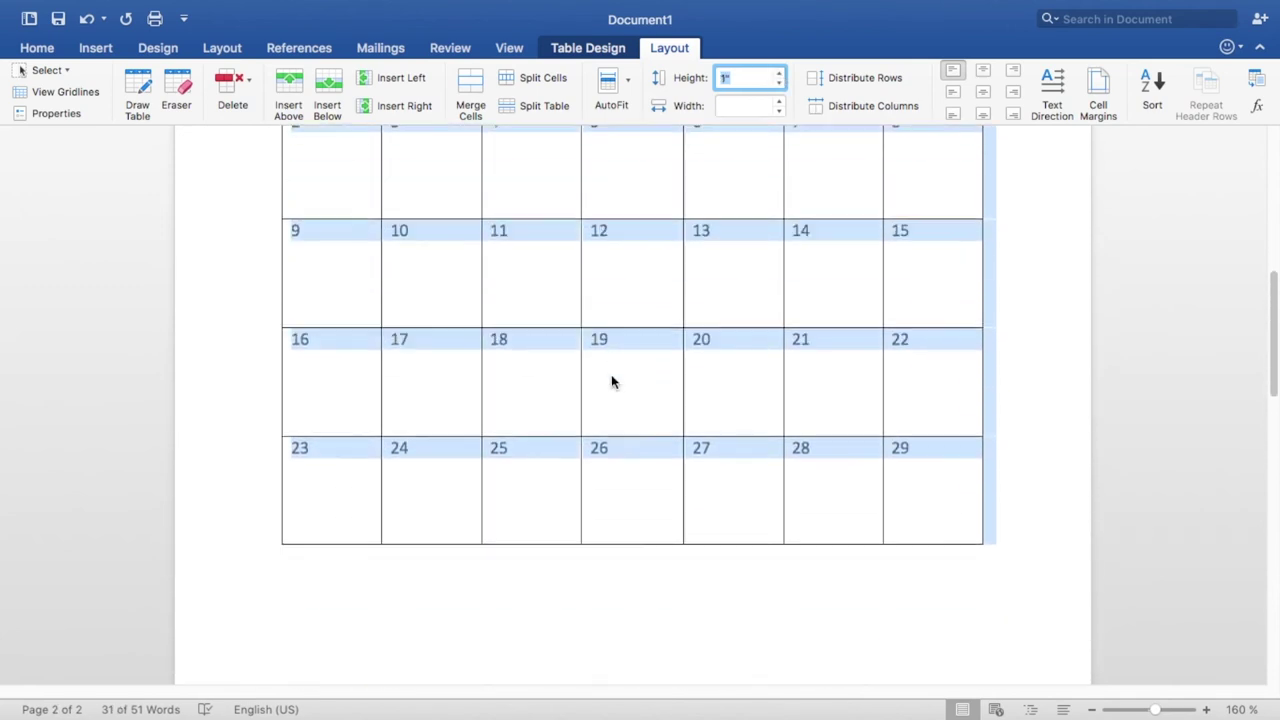
scroll(613, 382, up, 8)
click(569, 396)
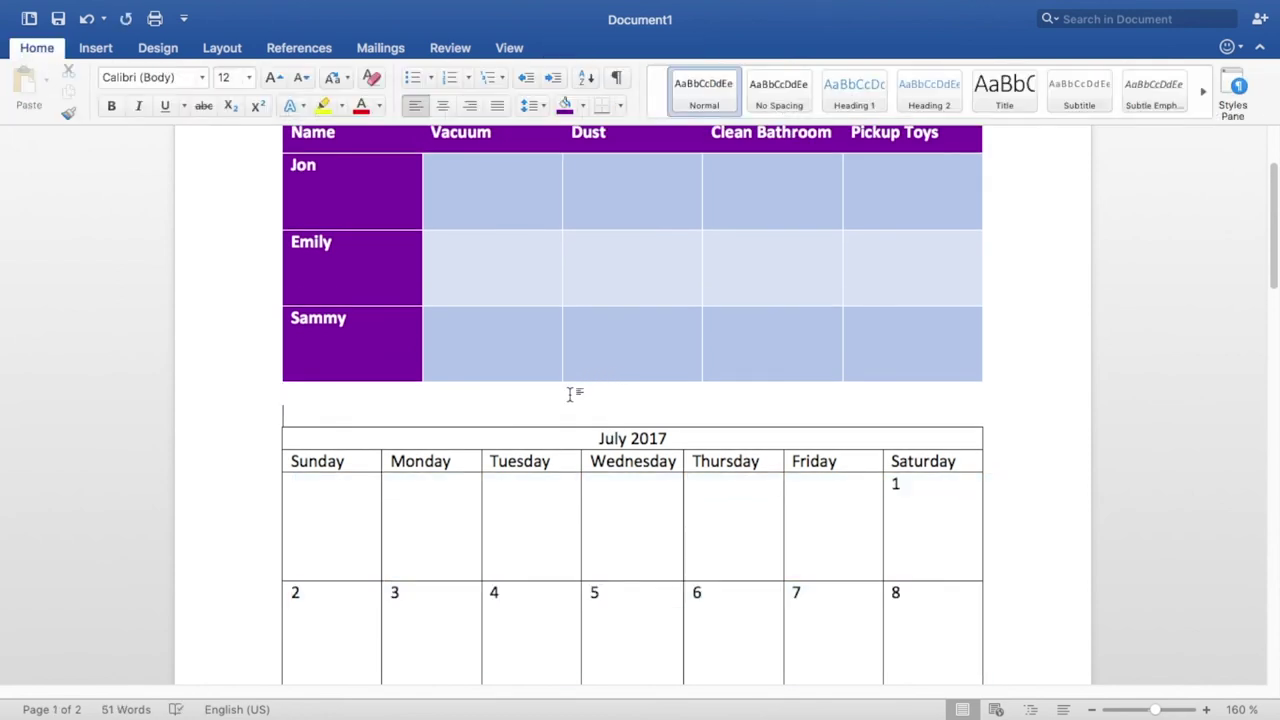
Step: Delete the blank line between the Chores table and the calendar
key(BackSpace)
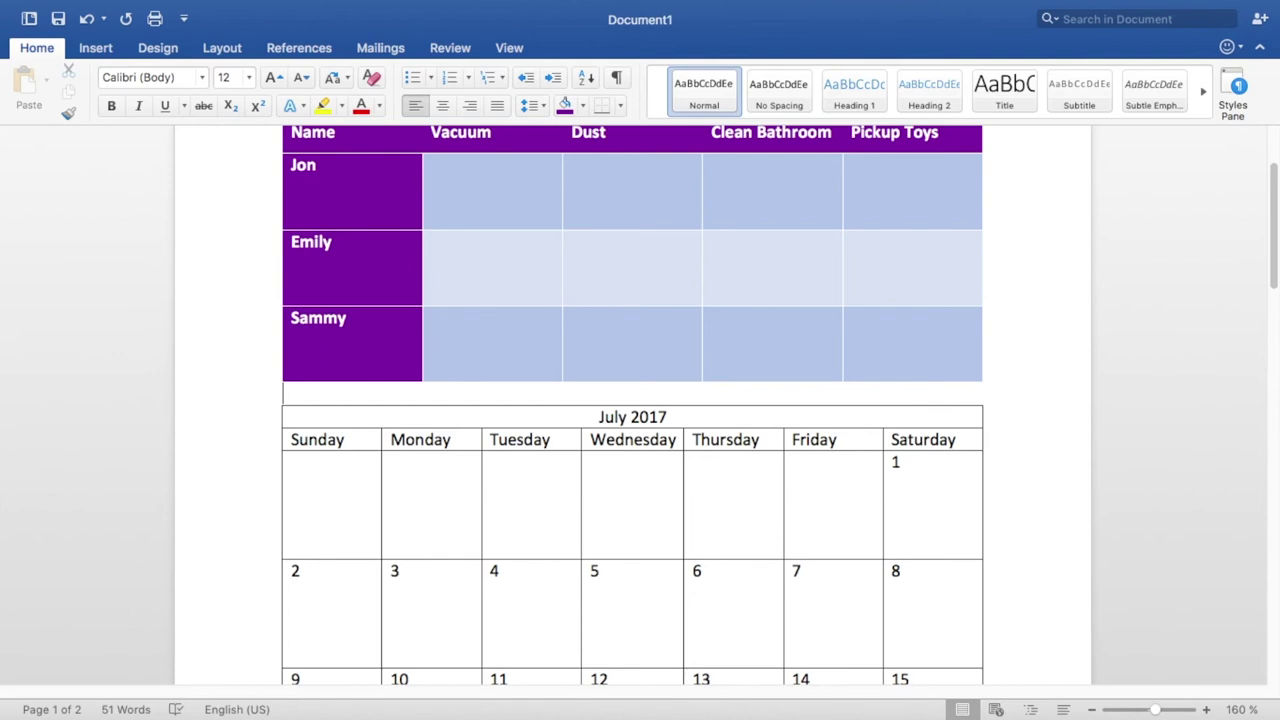
scroll(572, 451, down, 5)
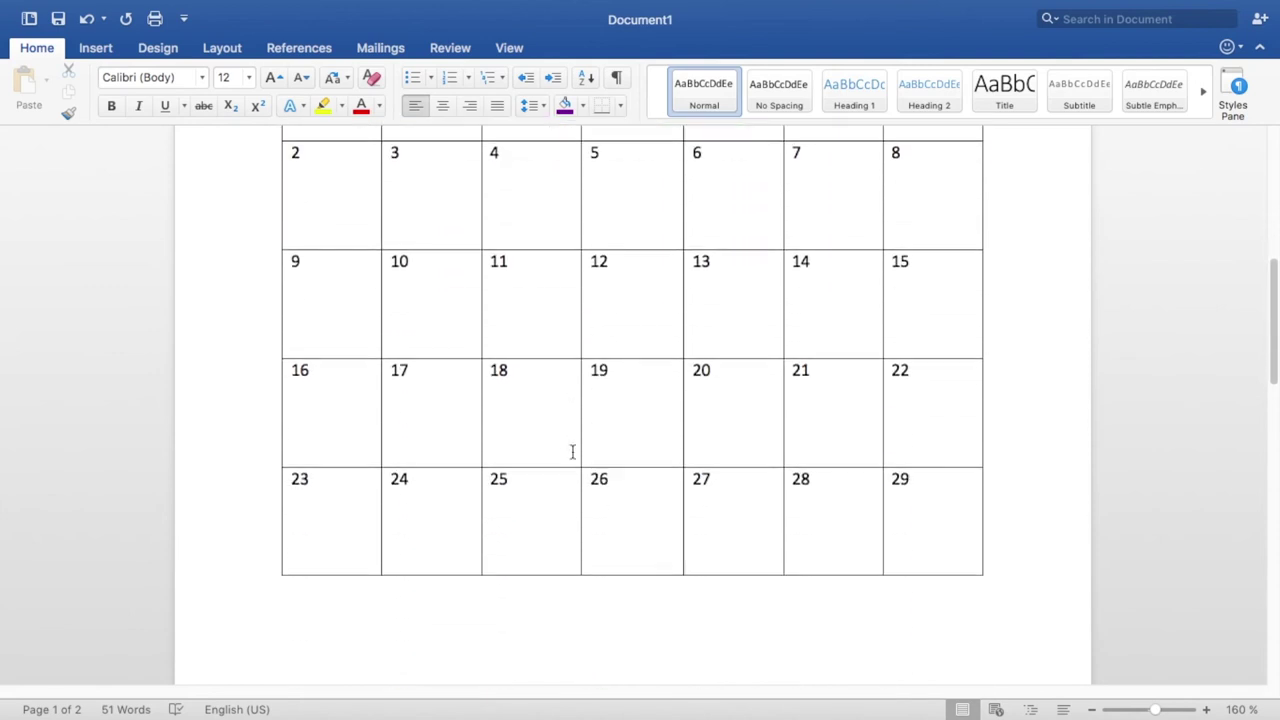
scroll(573, 452, up, 5)
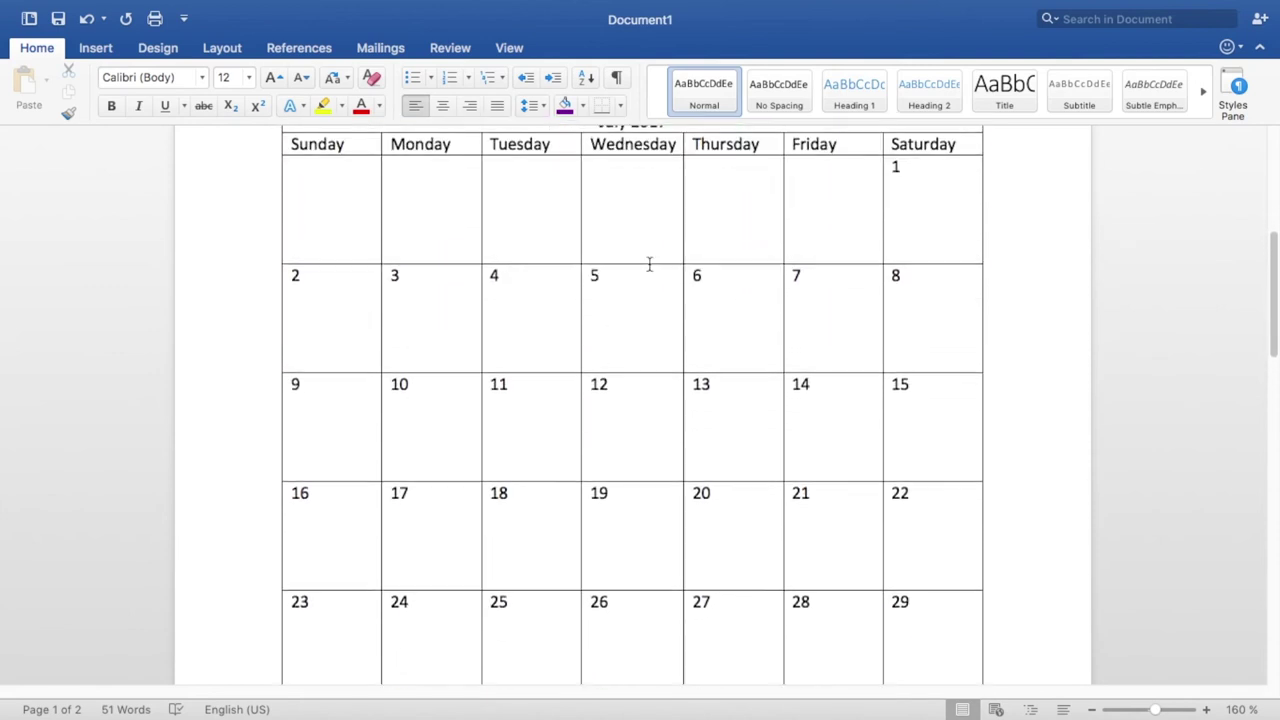
Step: Lower the calendar date rows' height to 0.9 inch
drag(234, 340, 272, 619)
scroll(340, 314, up, 5)
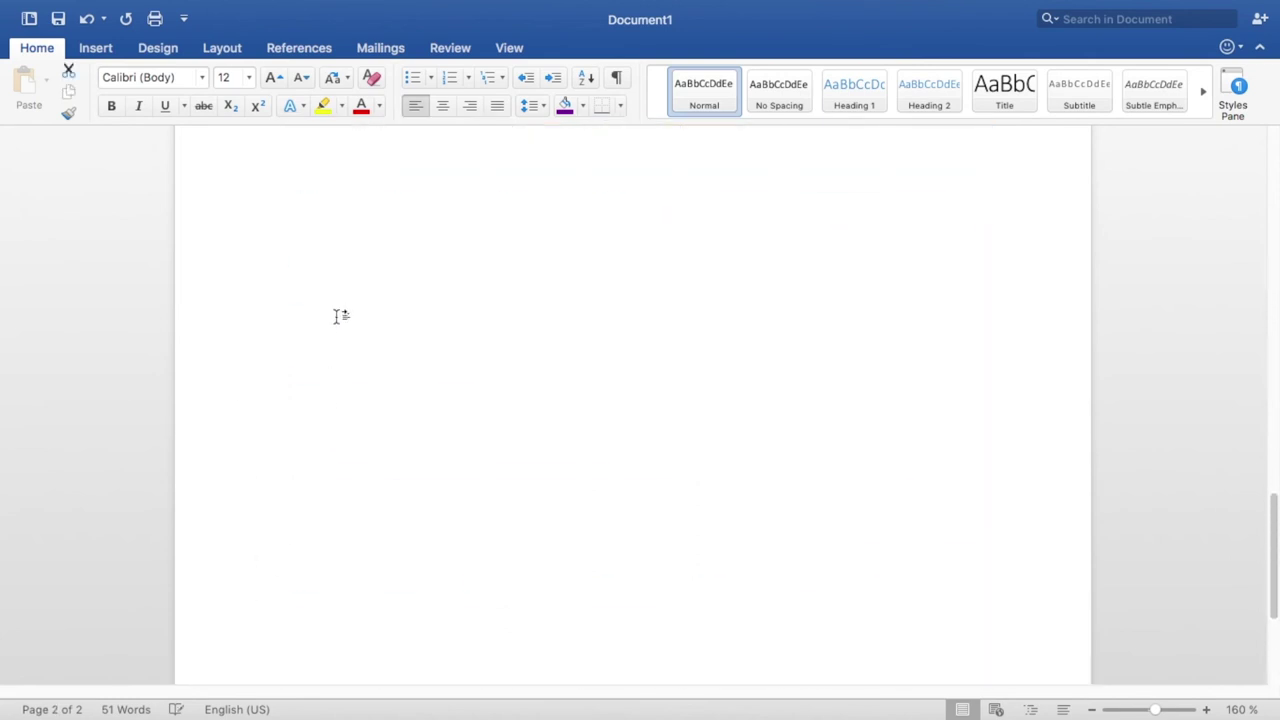
scroll(340, 316, up, 3)
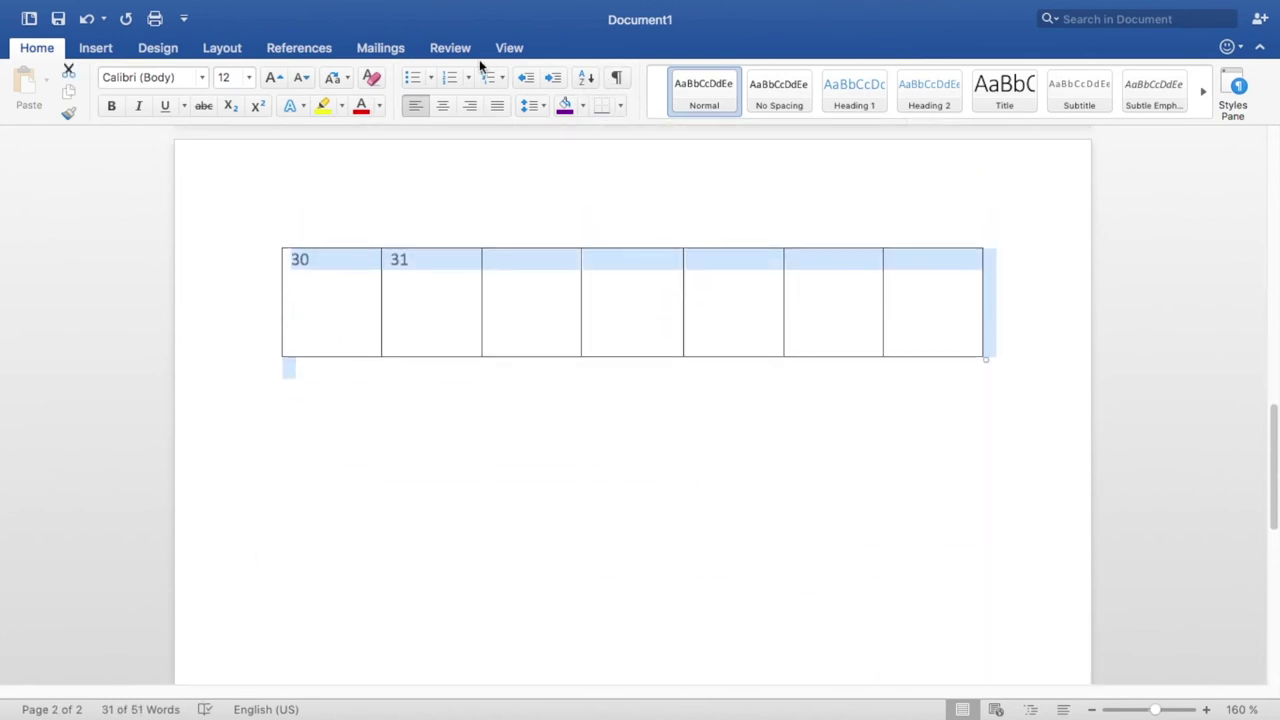
shift+click(386, 353)
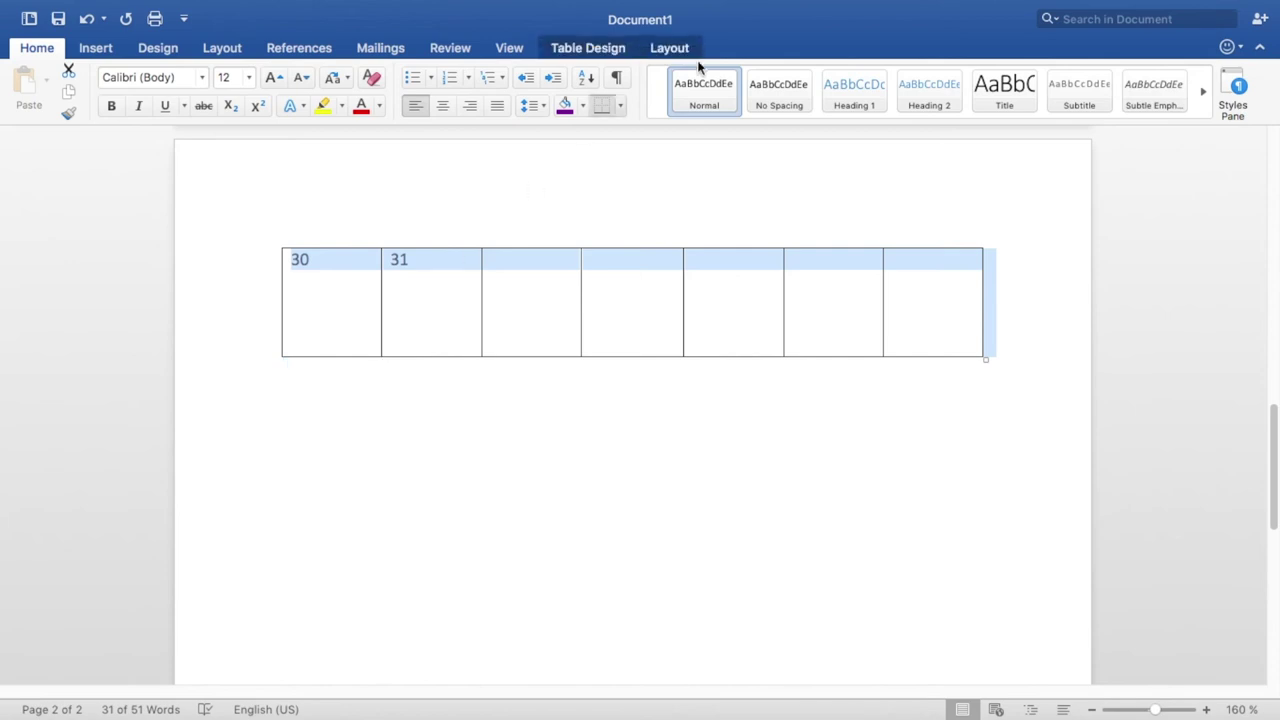
click(672, 48)
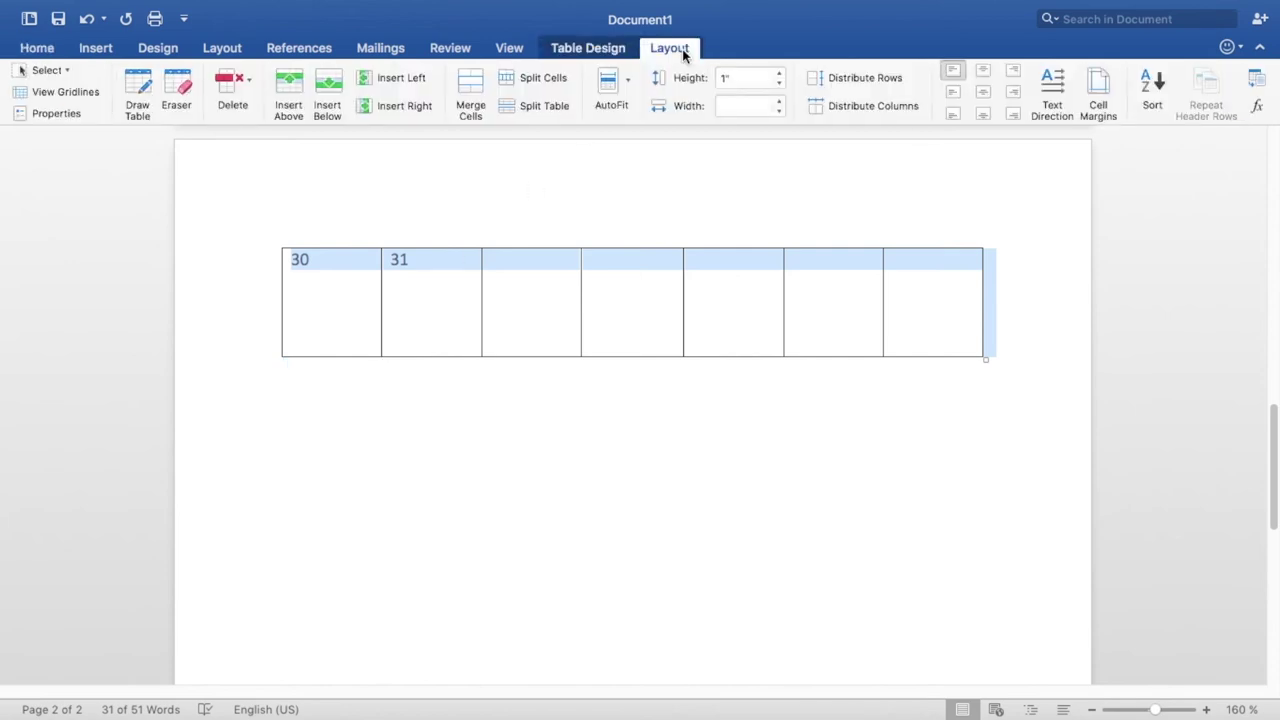
click(781, 84)
scroll(737, 320, up, 4)
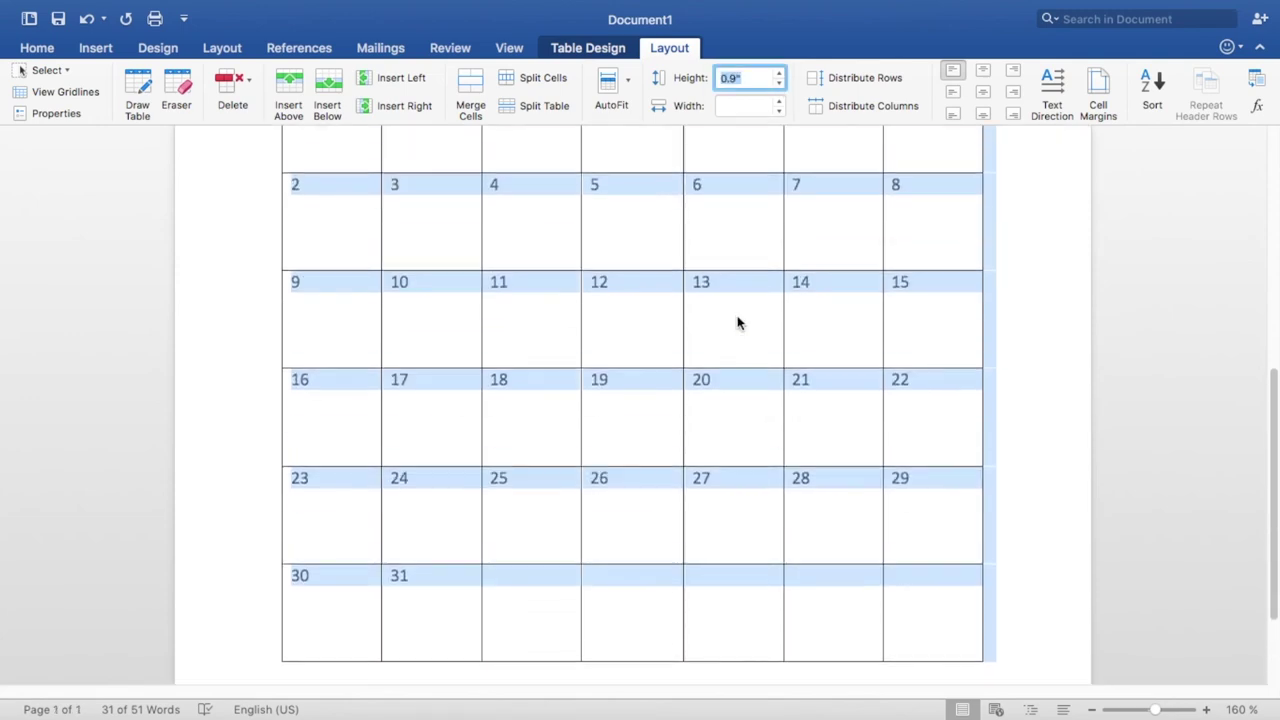
scroll(736, 320, up, 2)
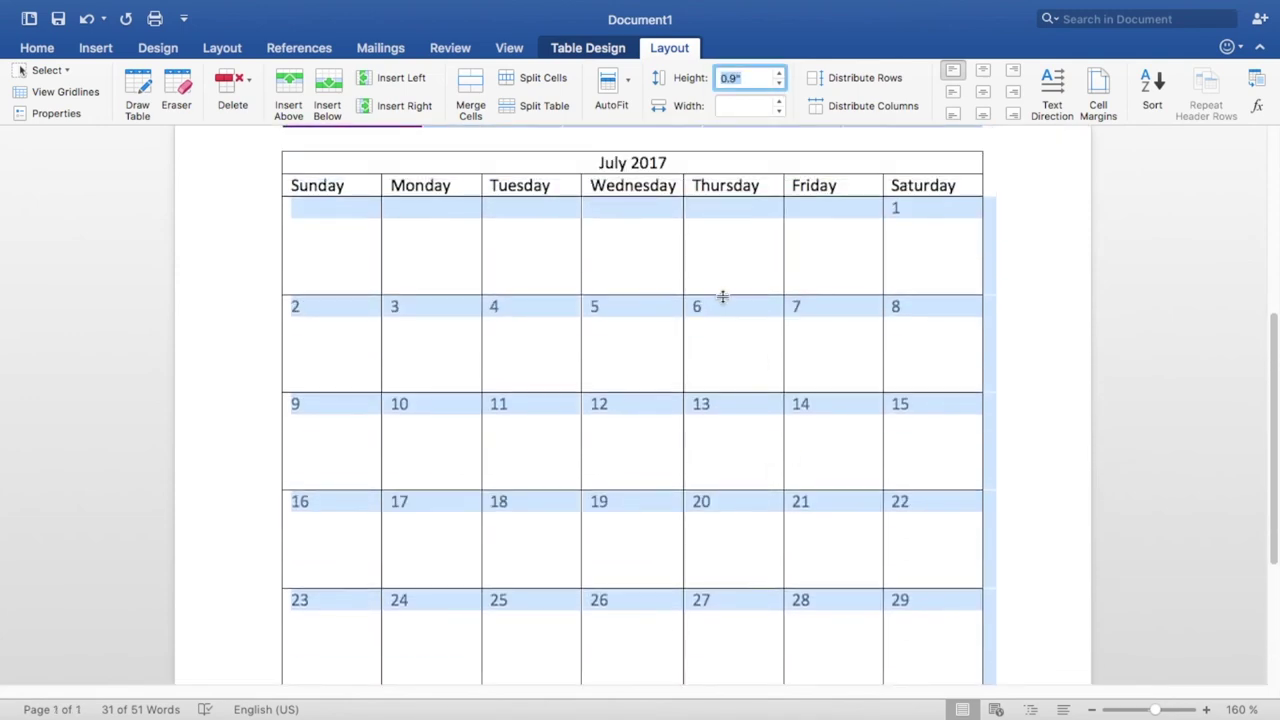
click(660, 290)
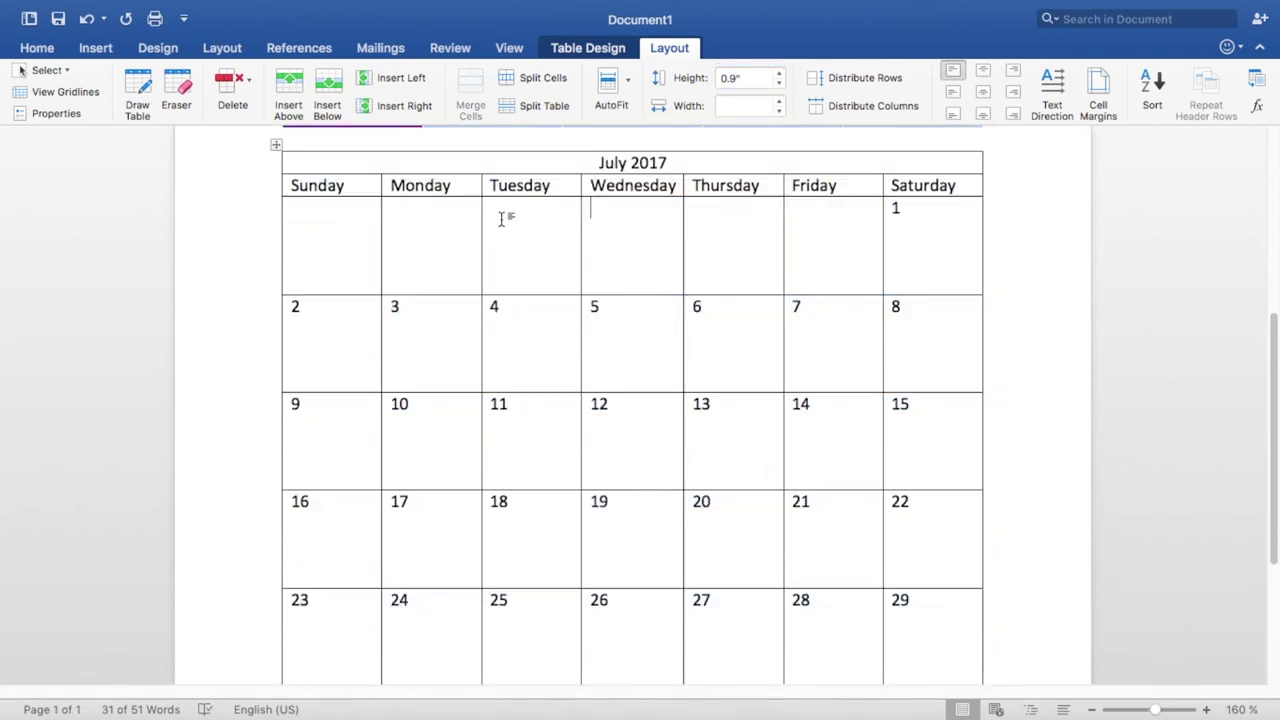
Step: Apply the blue List Table style from the Table Styles gallery to the July 2017 calendar
click(347, 162)
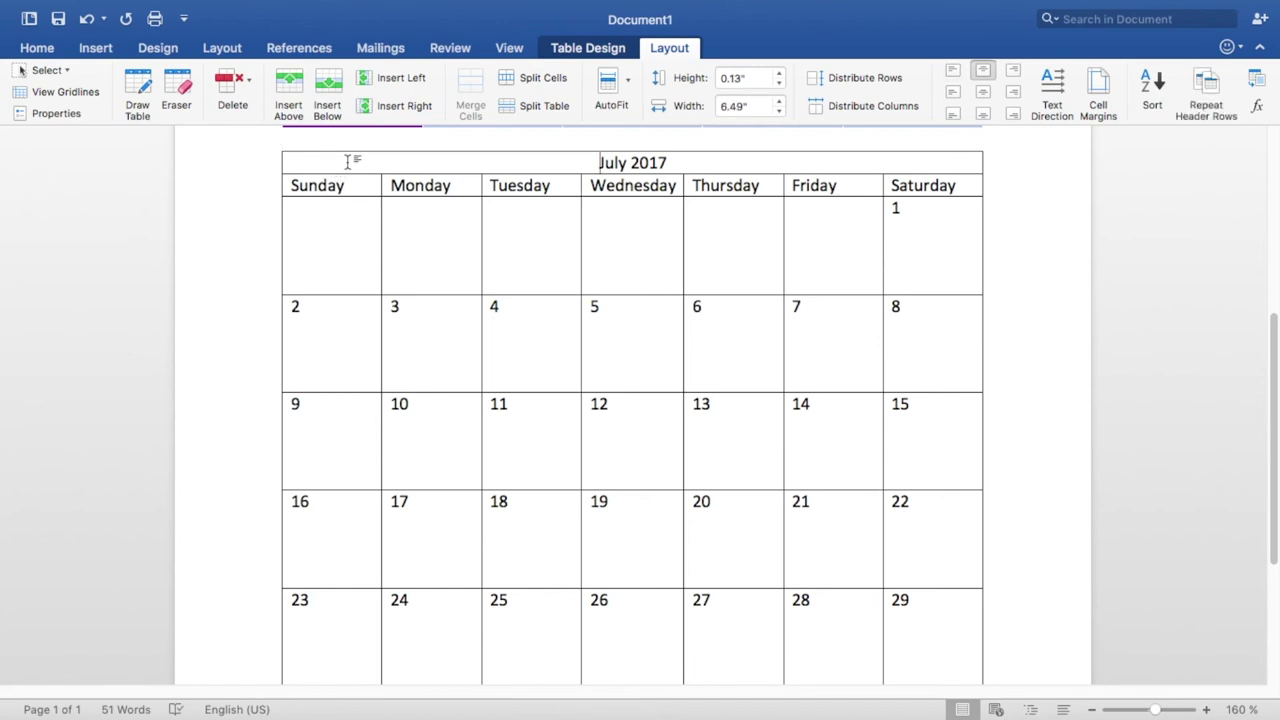
click(585, 50)
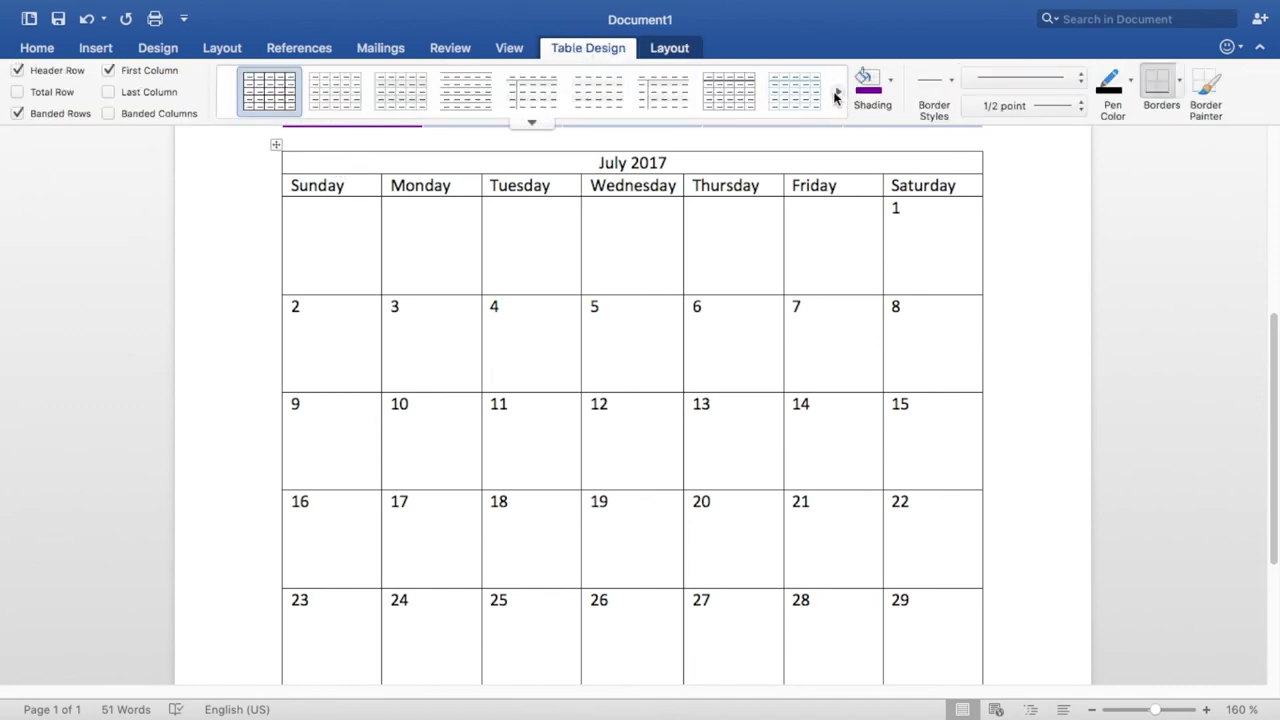
click(838, 91)
click(532, 121)
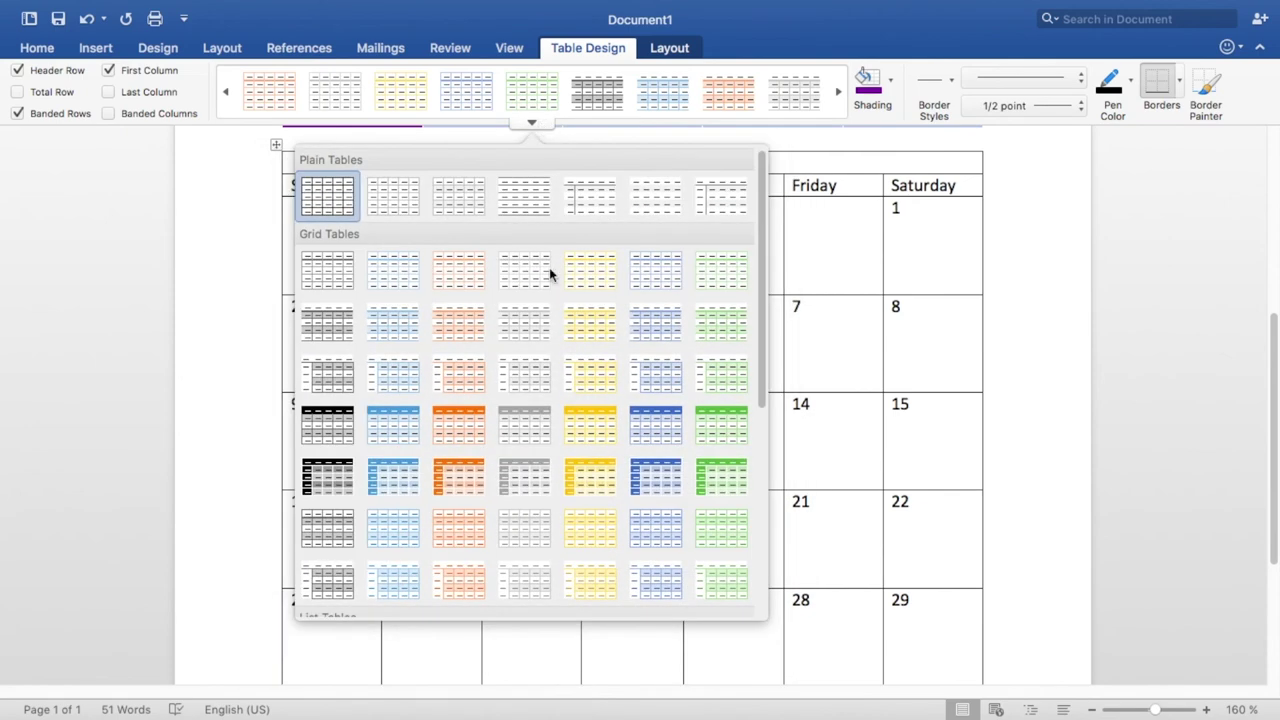
scroll(608, 405, down, 2)
scroll(608, 405, down, 6)
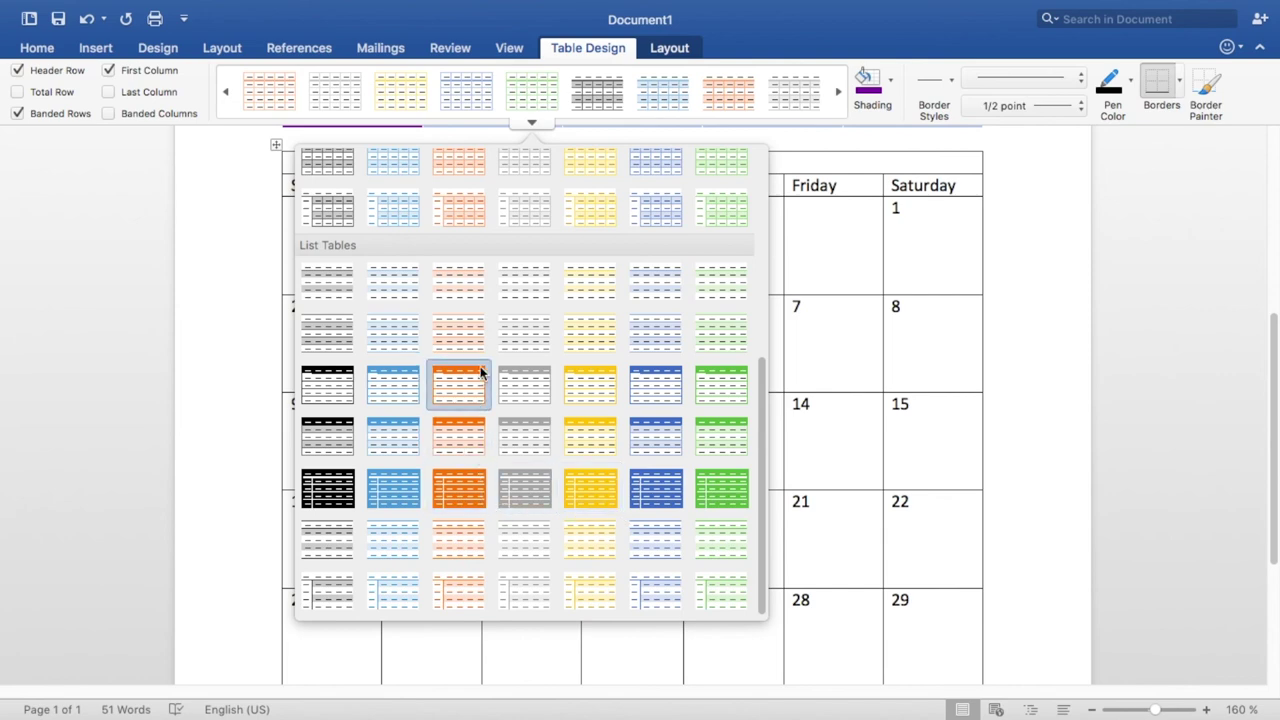
scroll(673, 482, up, 2)
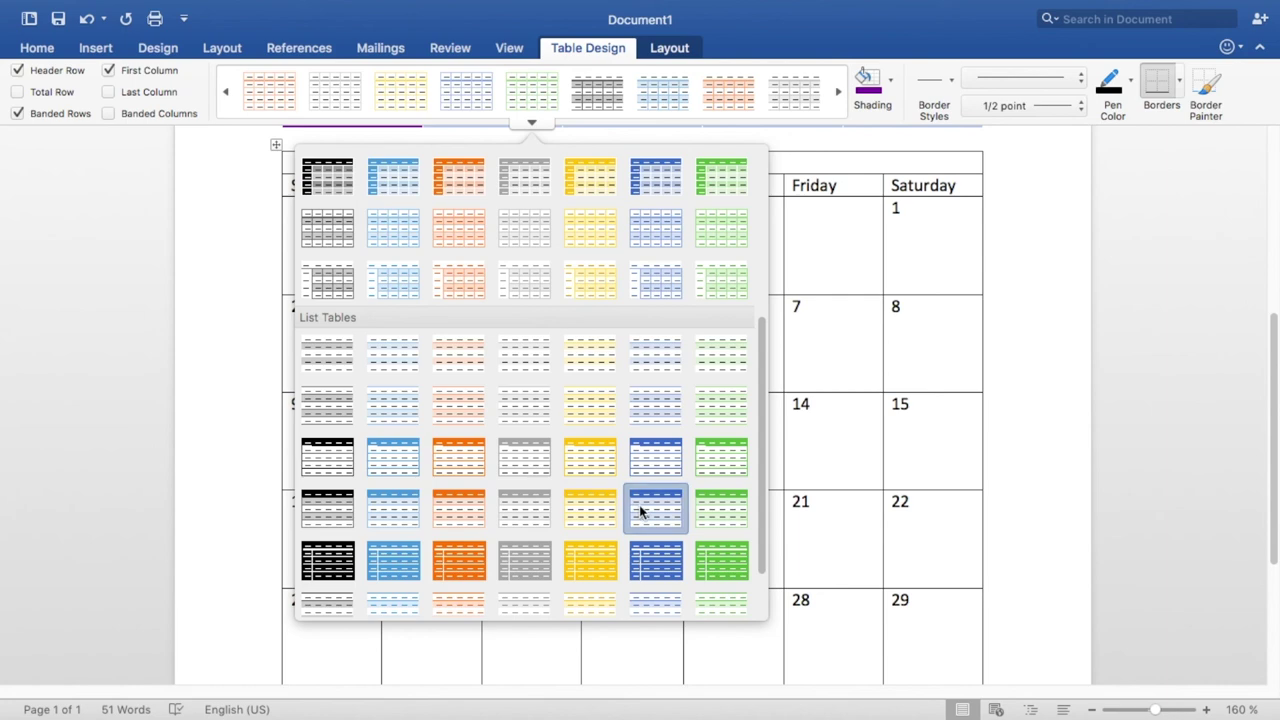
click(640, 514)
click(560, 252)
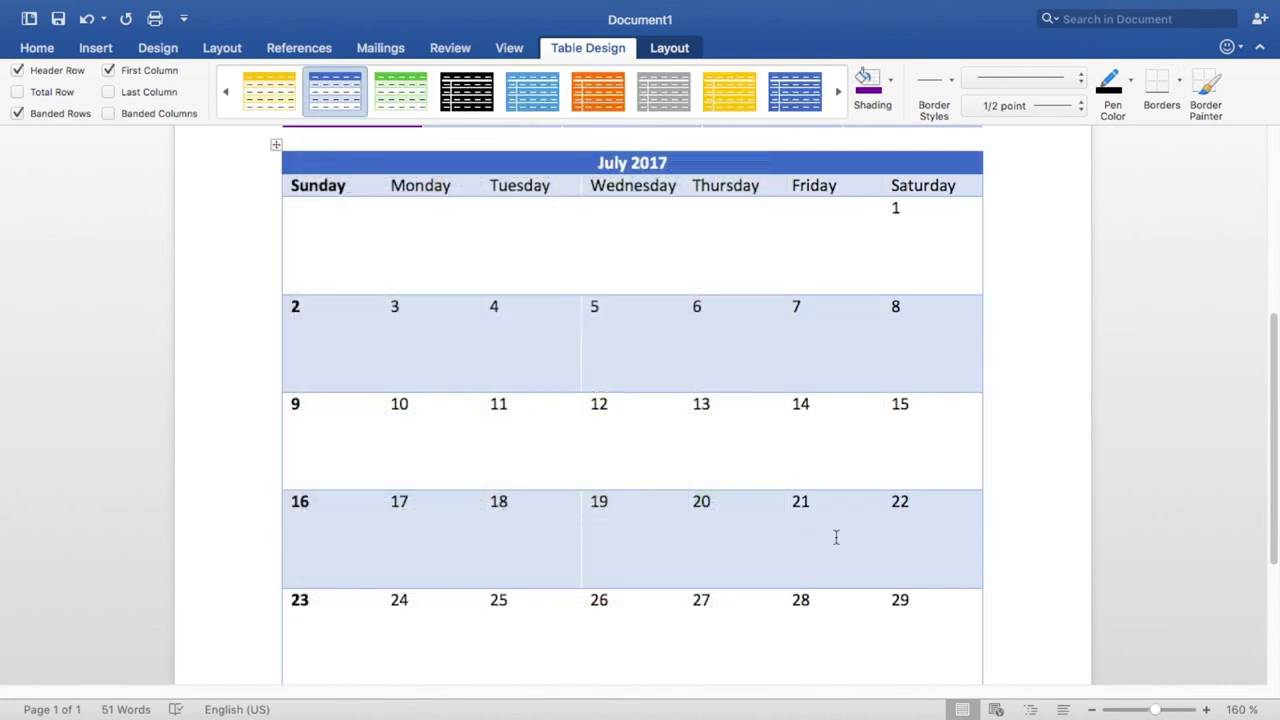
scroll(836, 538, down, 2)
scroll(836, 538, up, 3)
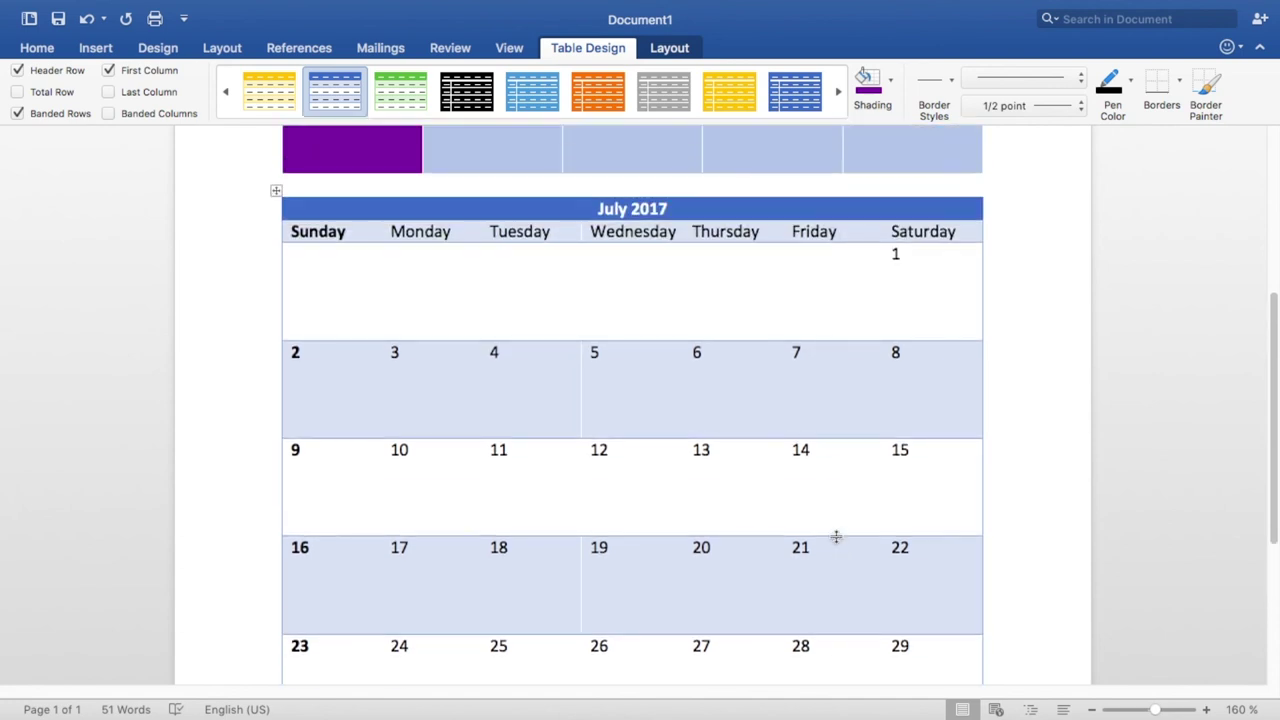
Step: Set the 'July 2017' title row's font size to 20
double_click(600, 207)
click(601, 208)
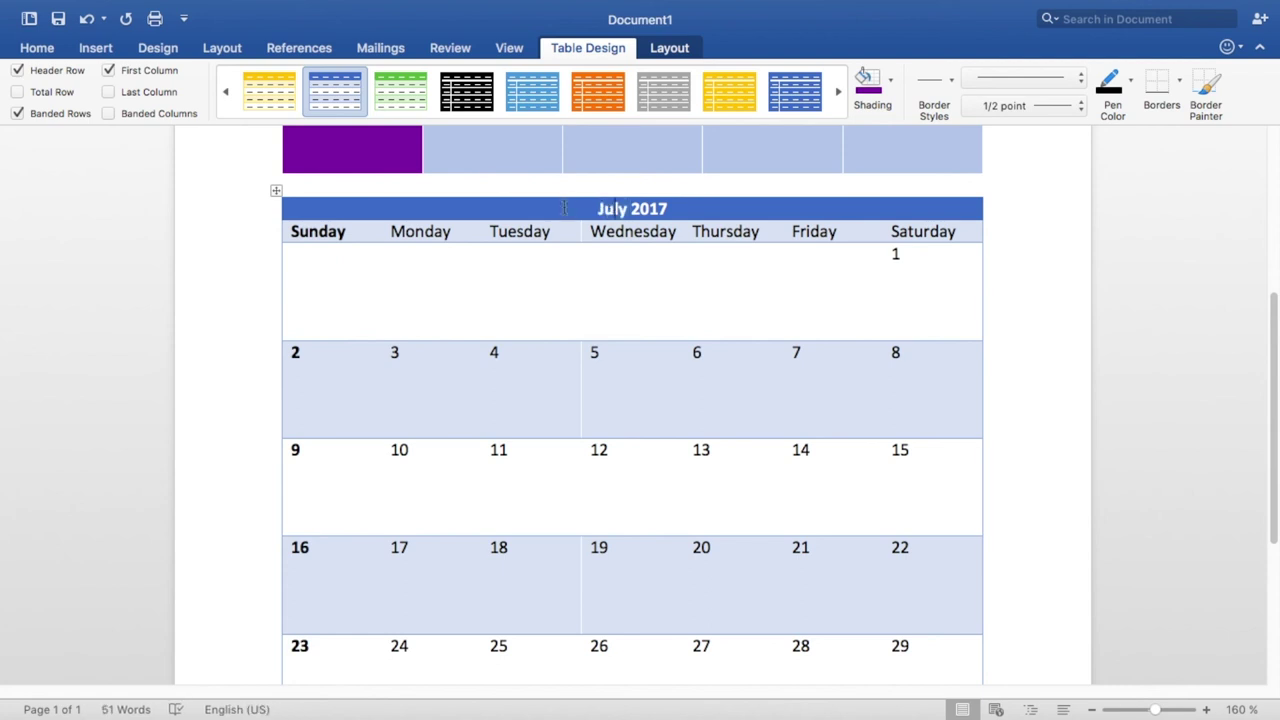
click(254, 210)
click(88, 48)
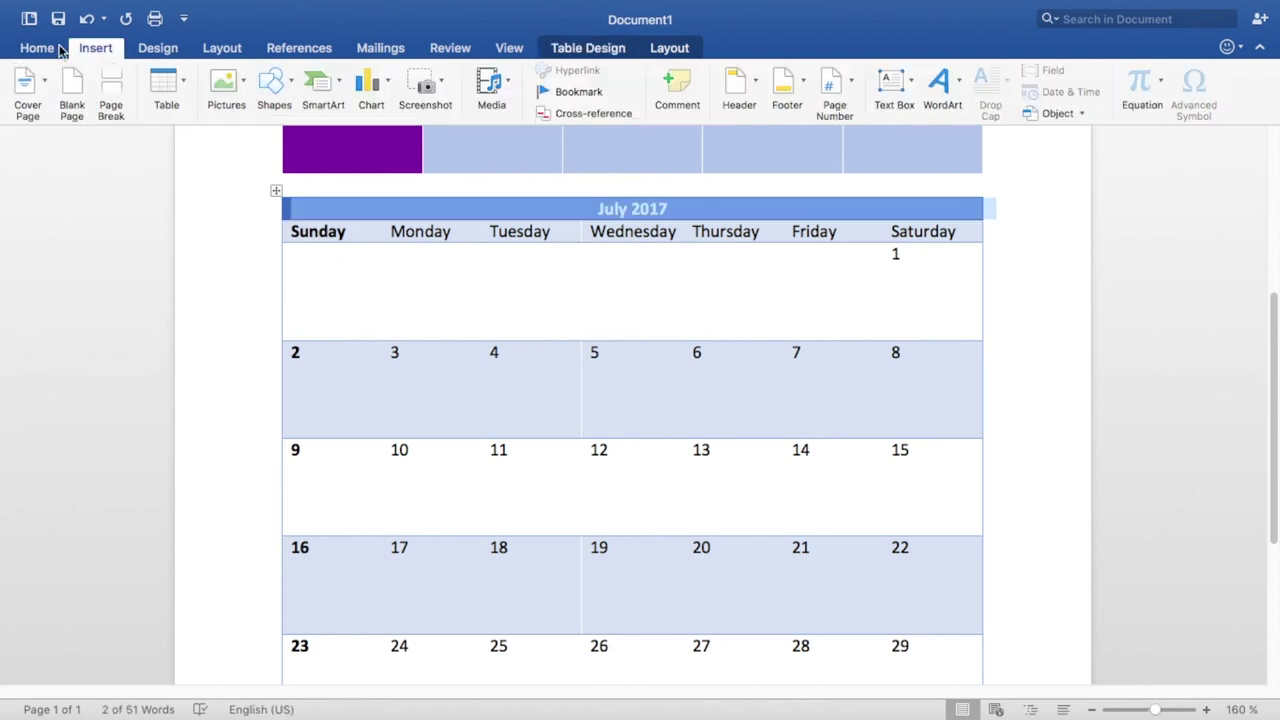
click(46, 49)
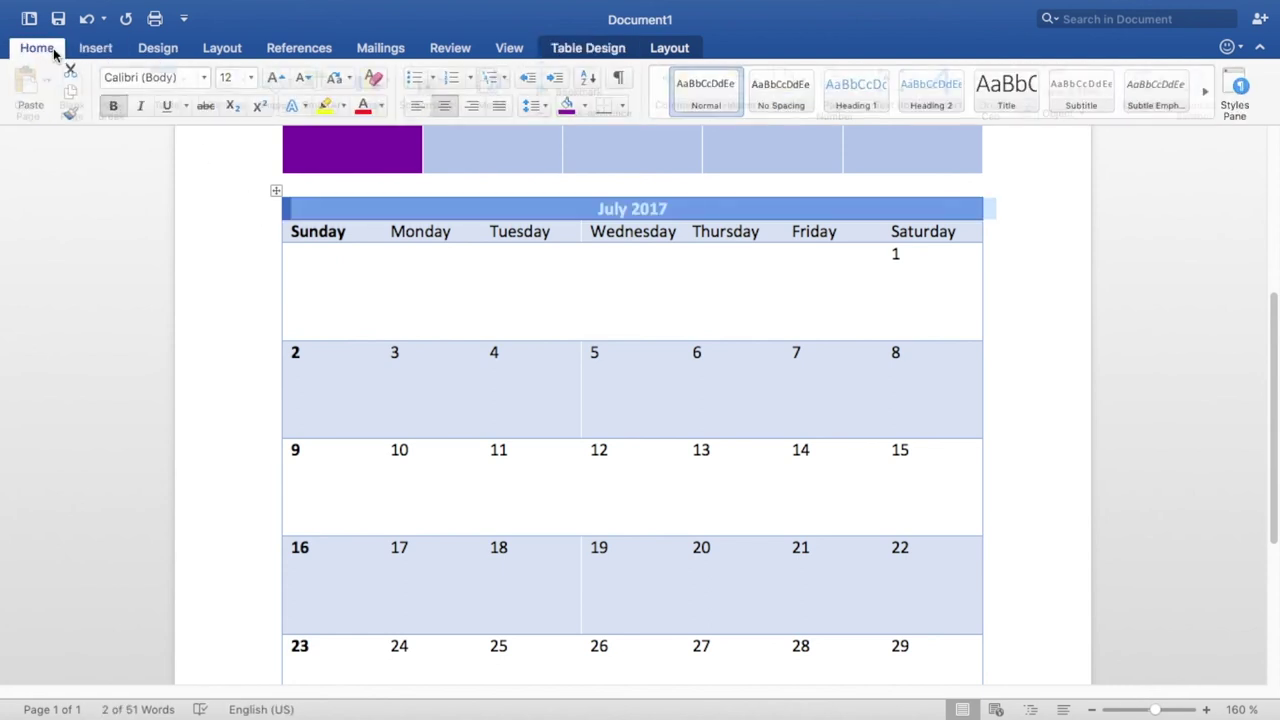
click(249, 77)
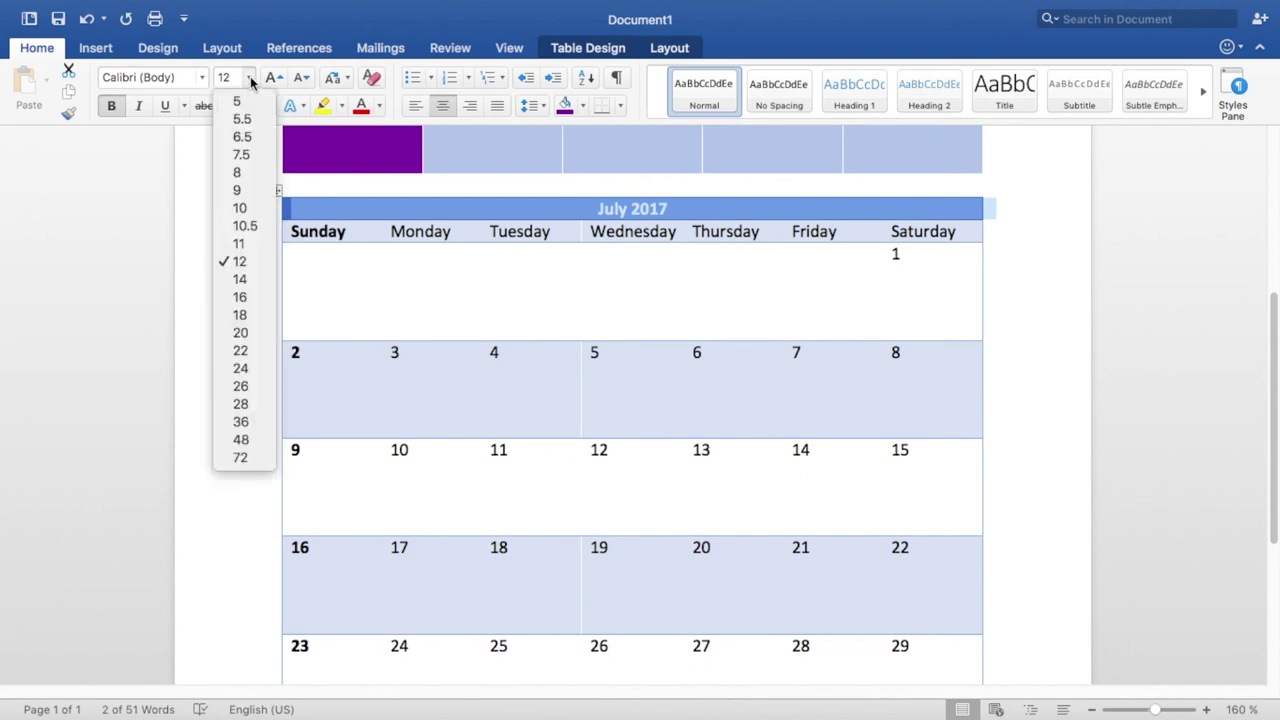
click(245, 333)
click(506, 315)
scroll(506, 318, down, 3)
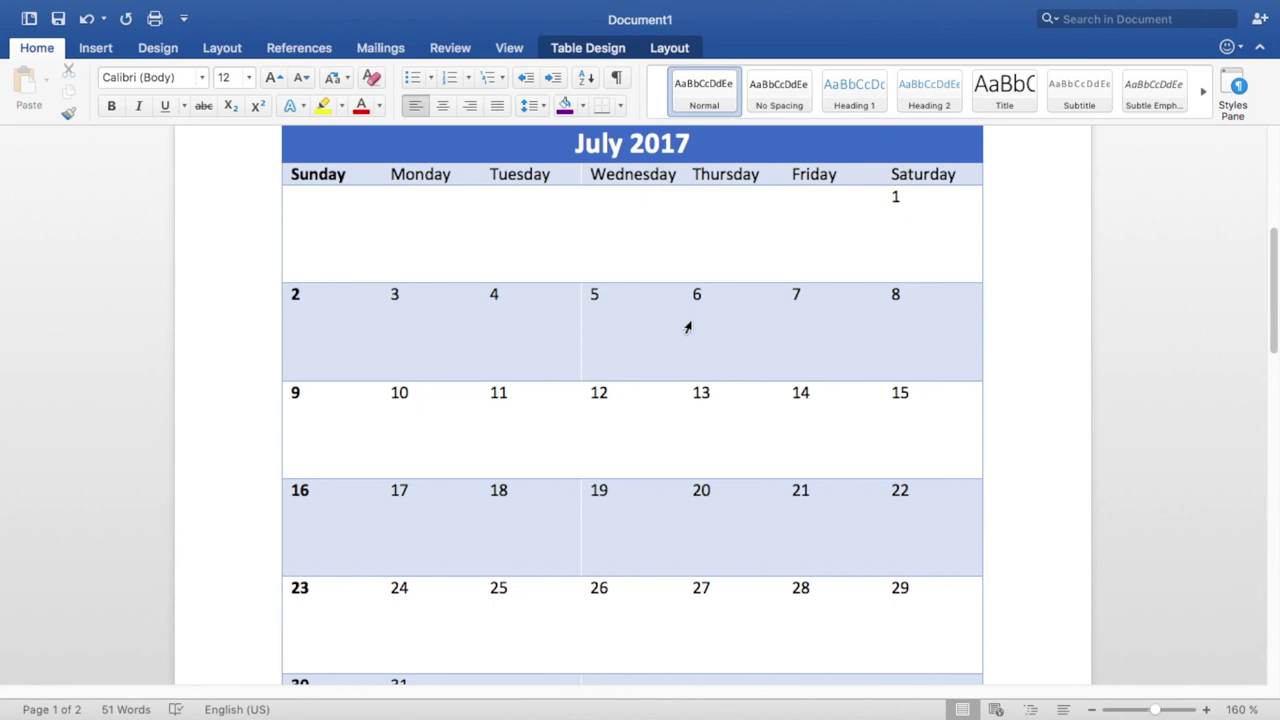
scroll(687, 327, down, 3)
scroll(687, 327, up, 12)
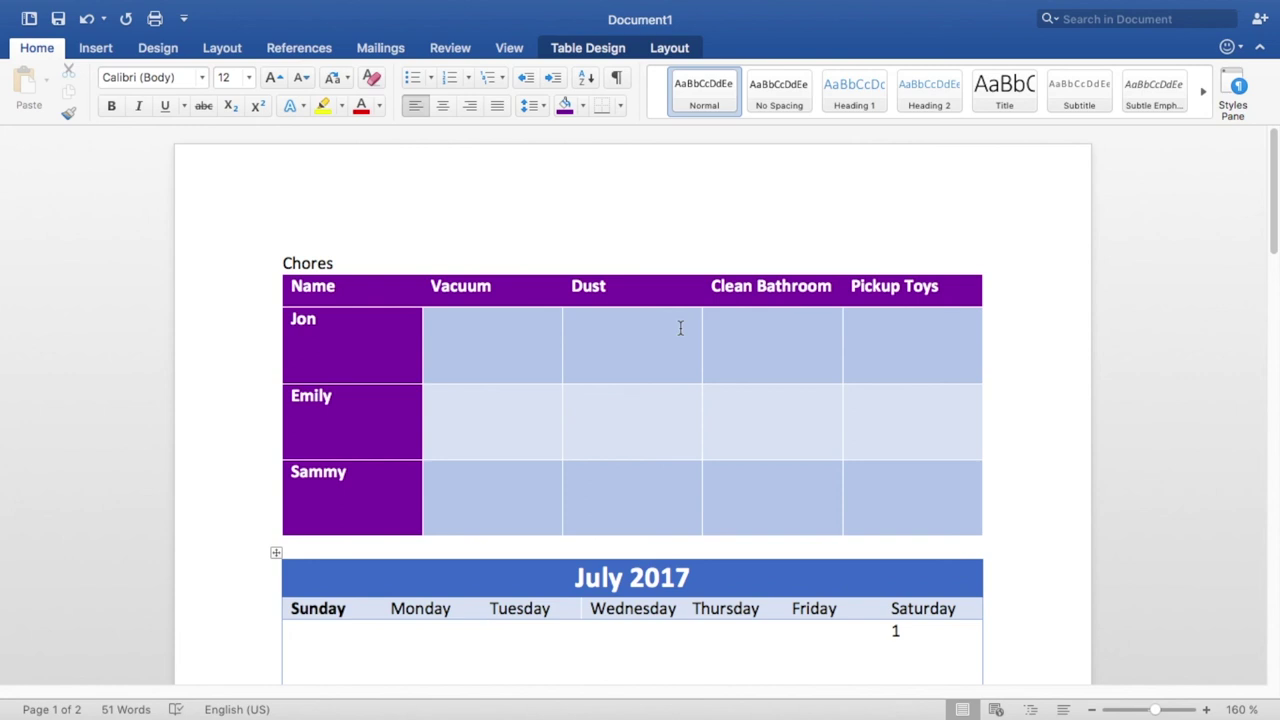
scroll(624, 359, down, 1)
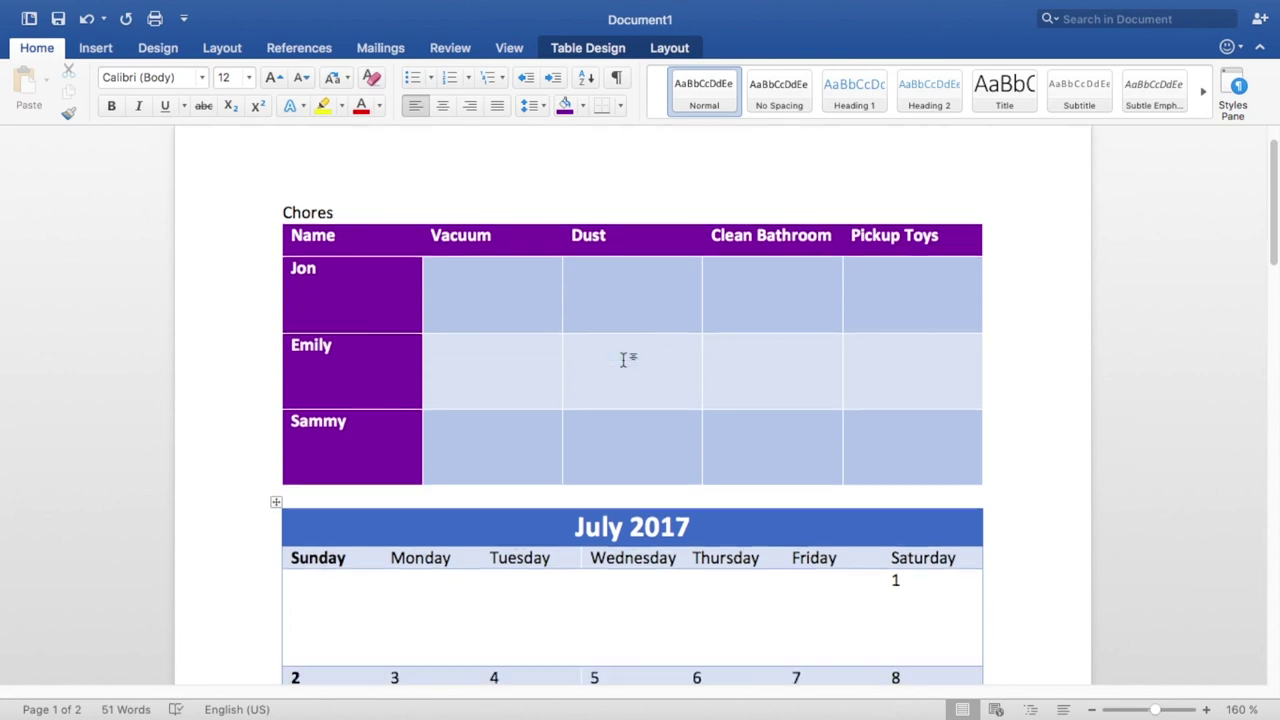
scroll(624, 359, down, 1)
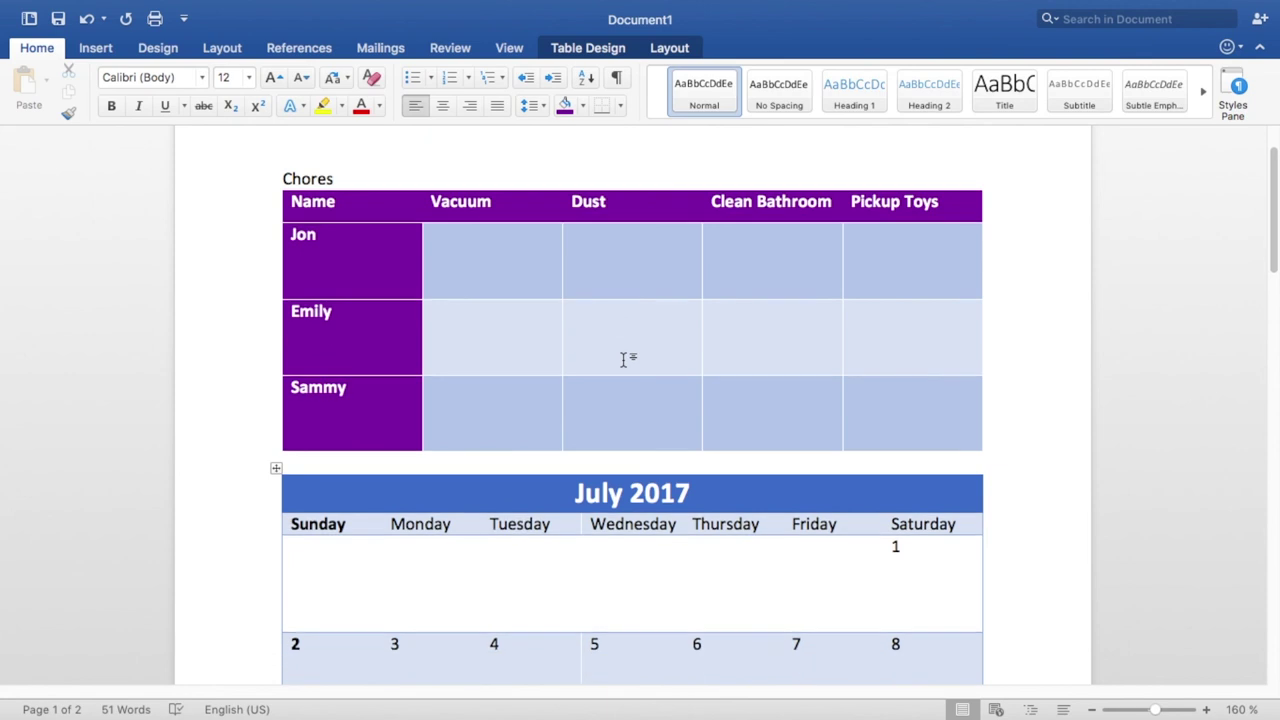